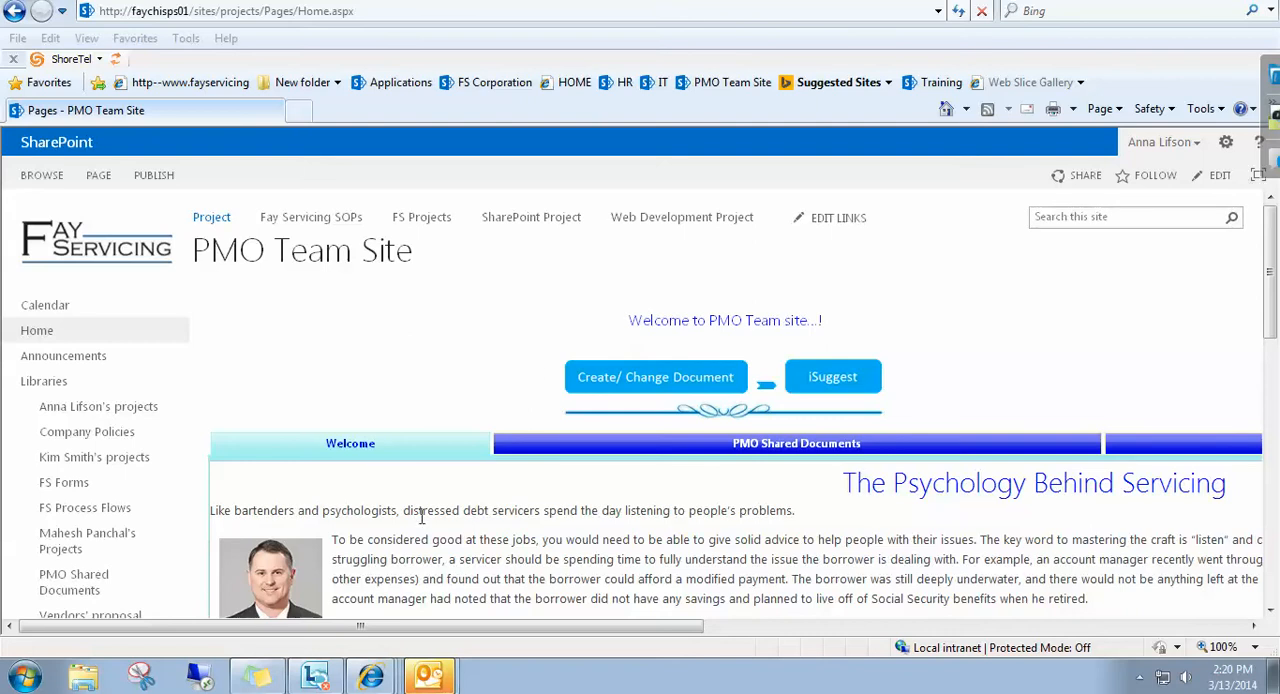
Switch to the Document Creation Request browser window and open the Fay Servicing SOPs page.
{"action": "mouse_move", "coordinate": [370, 680]}
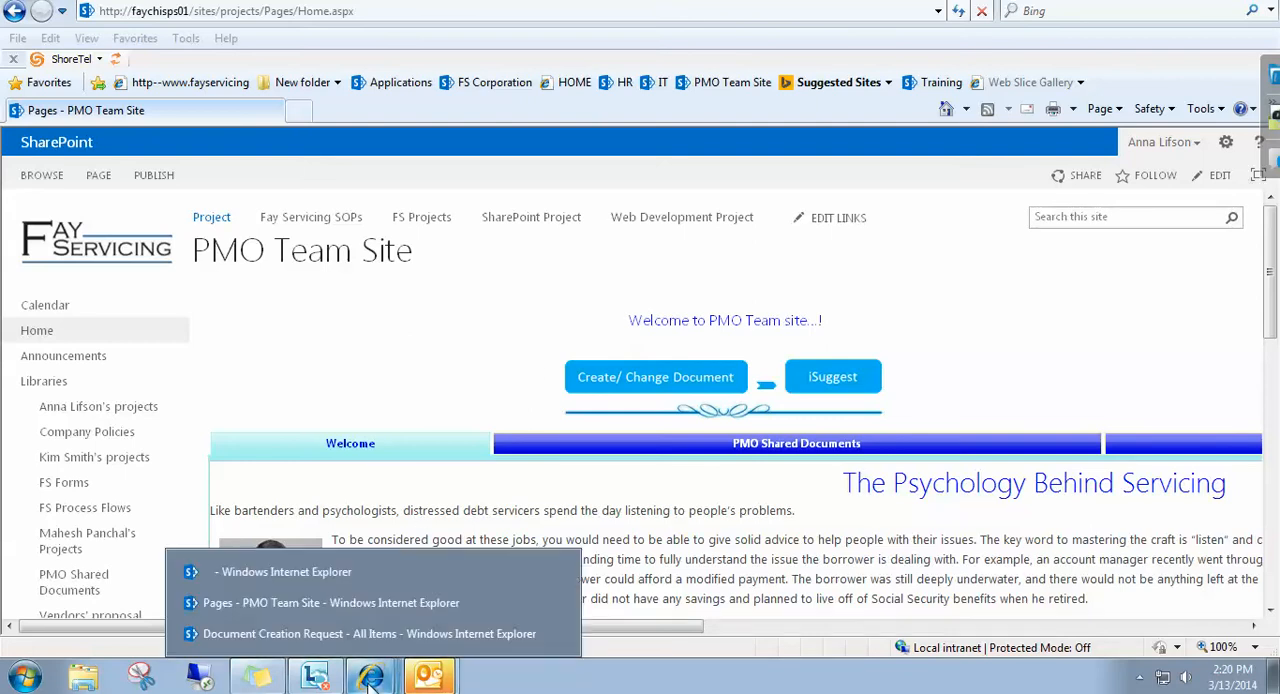
{"action": "left_click", "coordinate": [310, 634]}
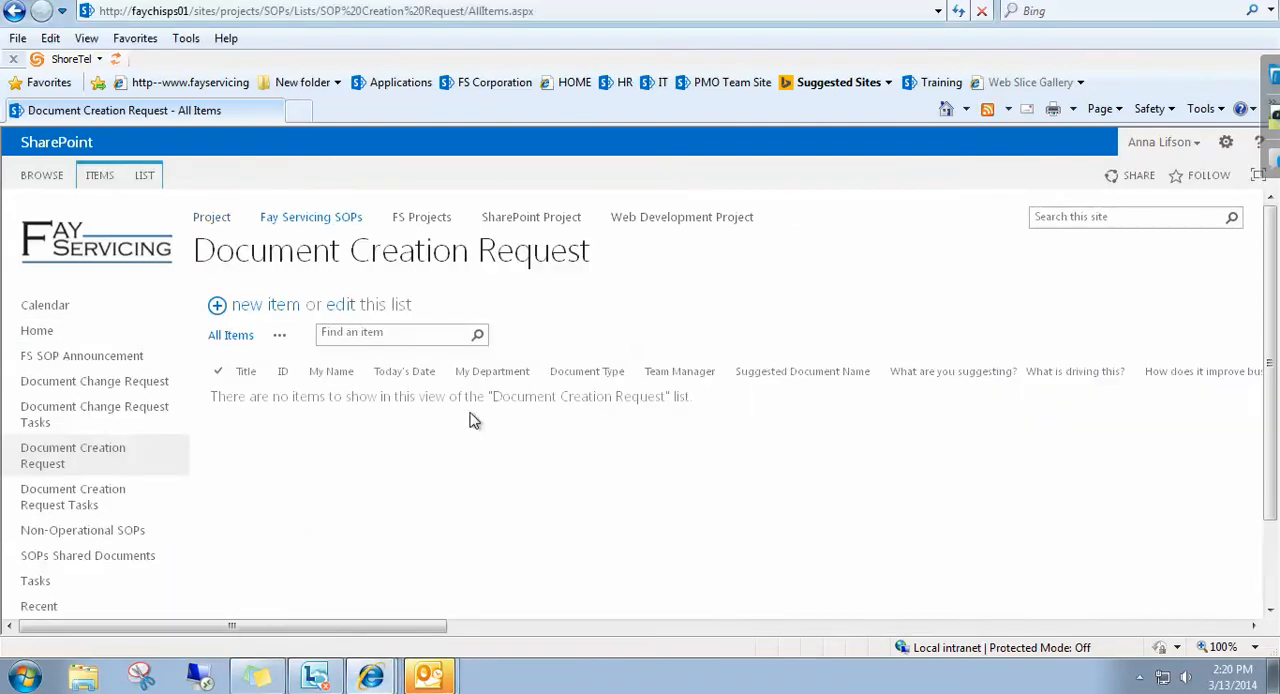
{"action": "left_click", "coordinate": [285, 217]}
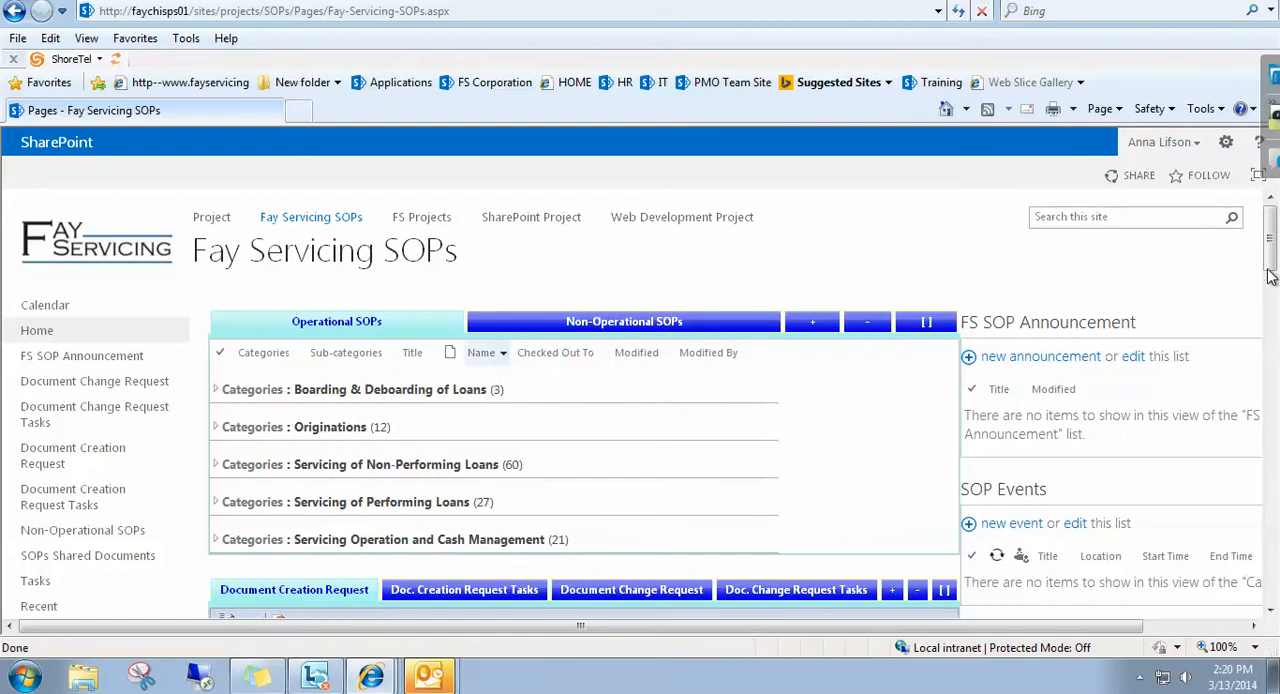
Examine the SOP categories, the Document Creation Request form and the Doc. Creation Request Tasks list on the SOPs page.
{"action": "left_click_drag", "start_coordinate": [1272, 265], "coordinate": [1272, 307]}
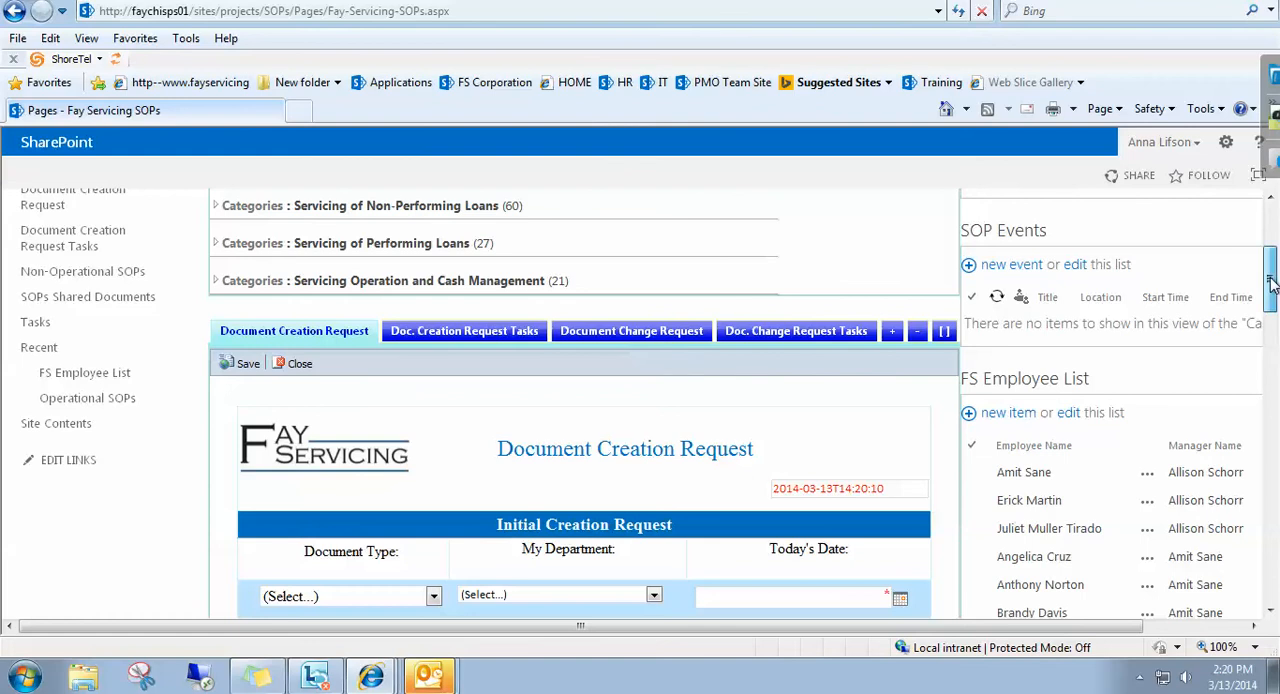
{"action": "mouse_move", "coordinate": [1271, 284]}
{"action": "left_mouse_down"}
{"action": "mouse_move", "coordinate": [1271, 372]}
{"action": "mouse_move", "coordinate": [1271, 270]}
{"action": "left_mouse_up"}
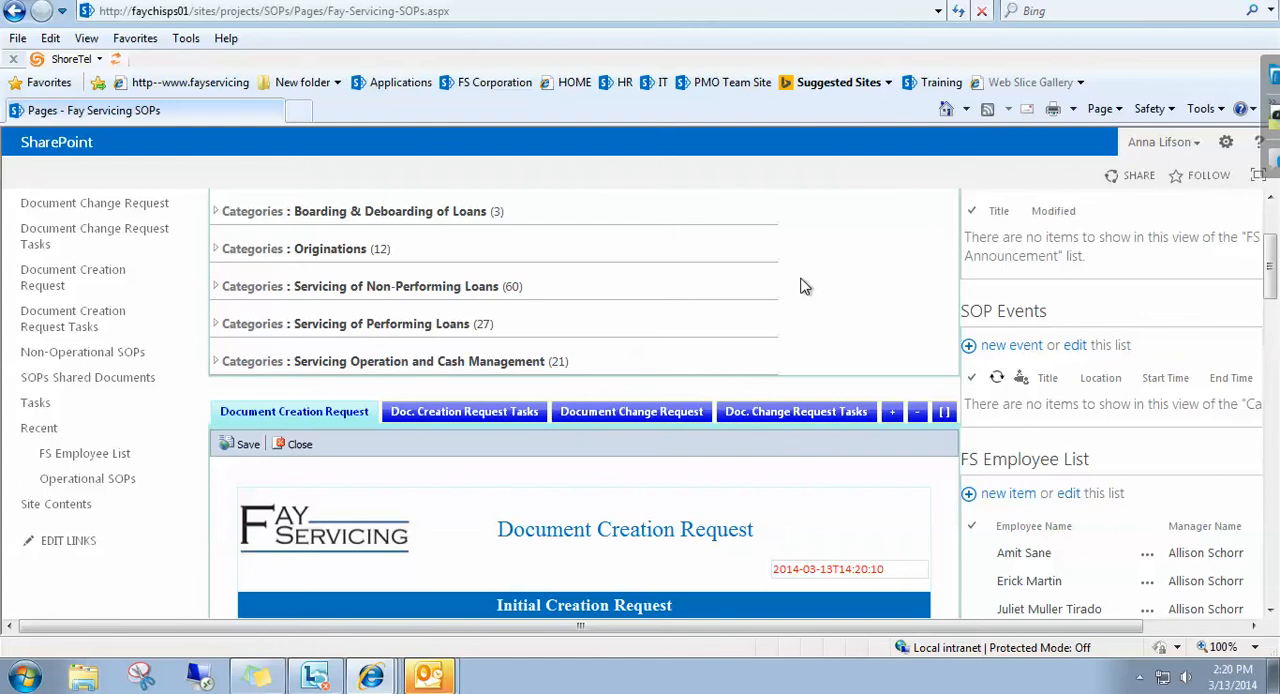
{"action": "left_click", "coordinate": [430, 416]}
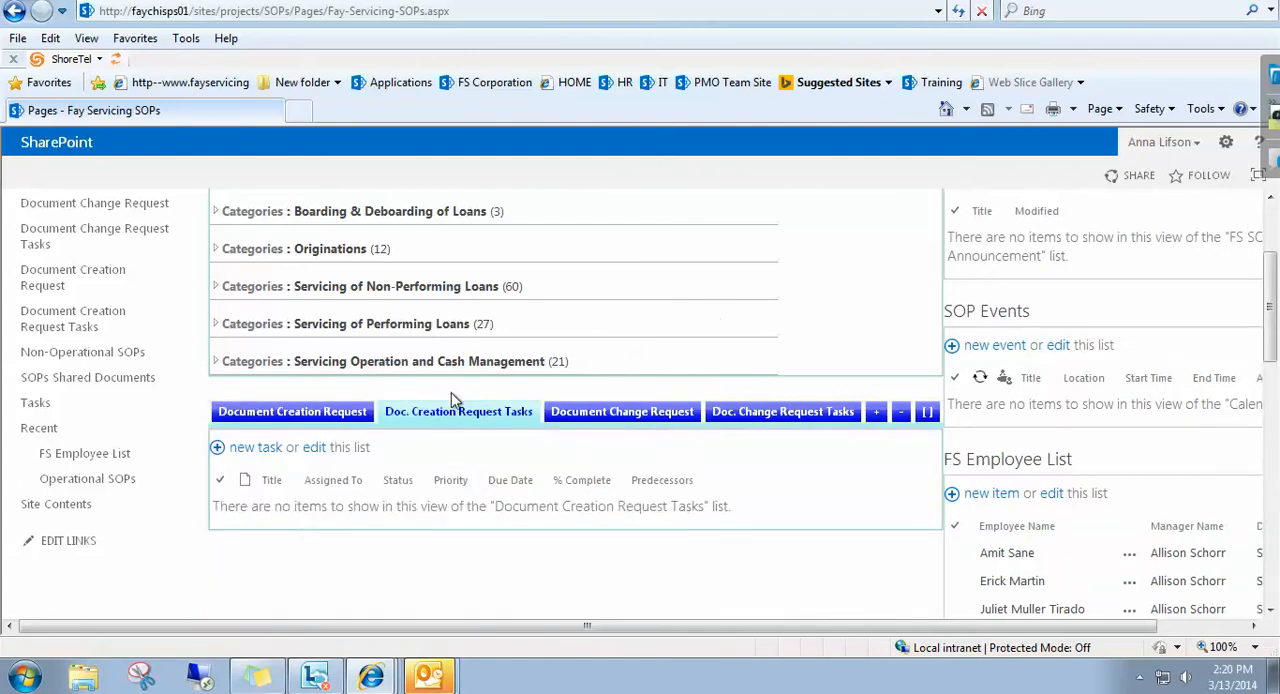
{"action": "left_click", "coordinate": [334, 413]}
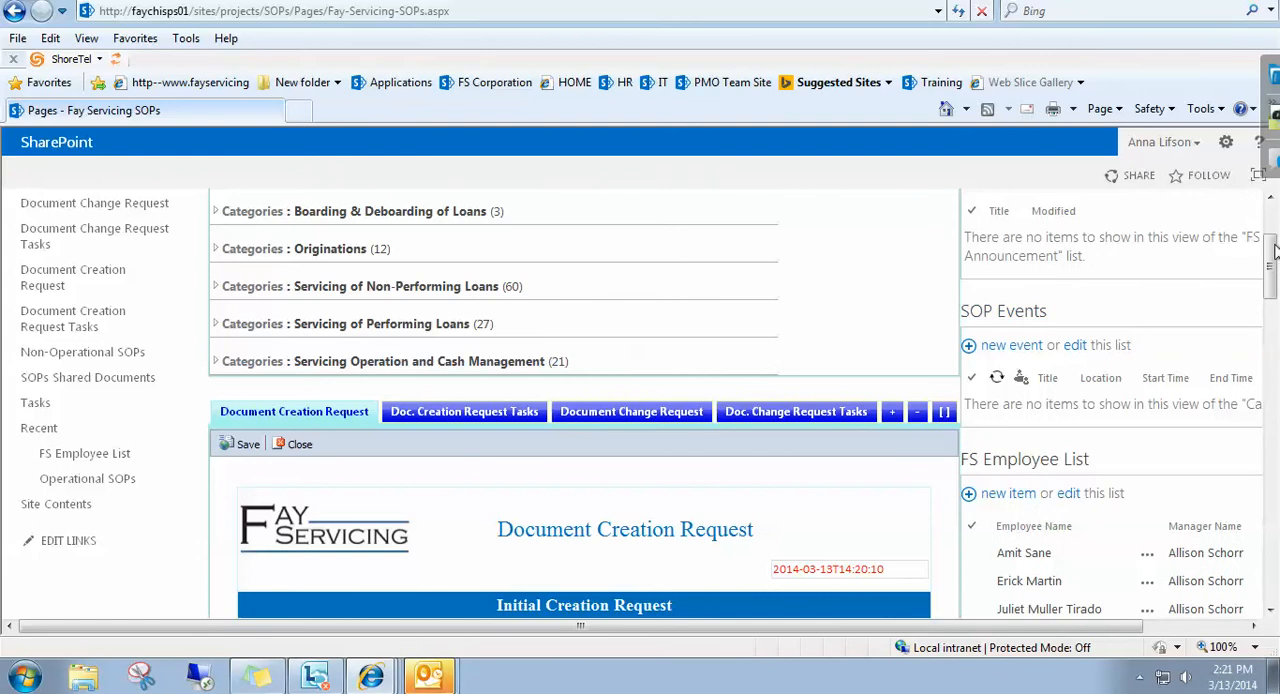
{"action": "left_click_drag", "start_coordinate": [1272, 253], "coordinate": [1272, 288]}
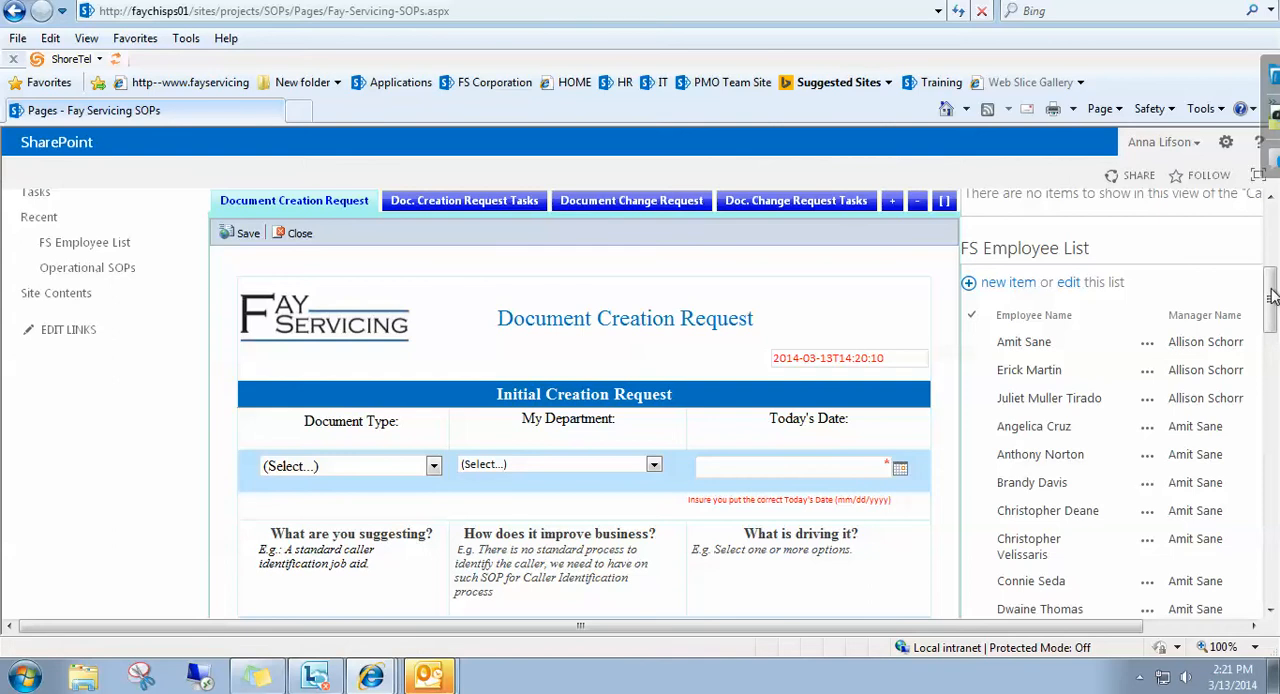
{"action": "left_click_drag", "start_coordinate": [1272, 296], "coordinate": [1272, 230]}
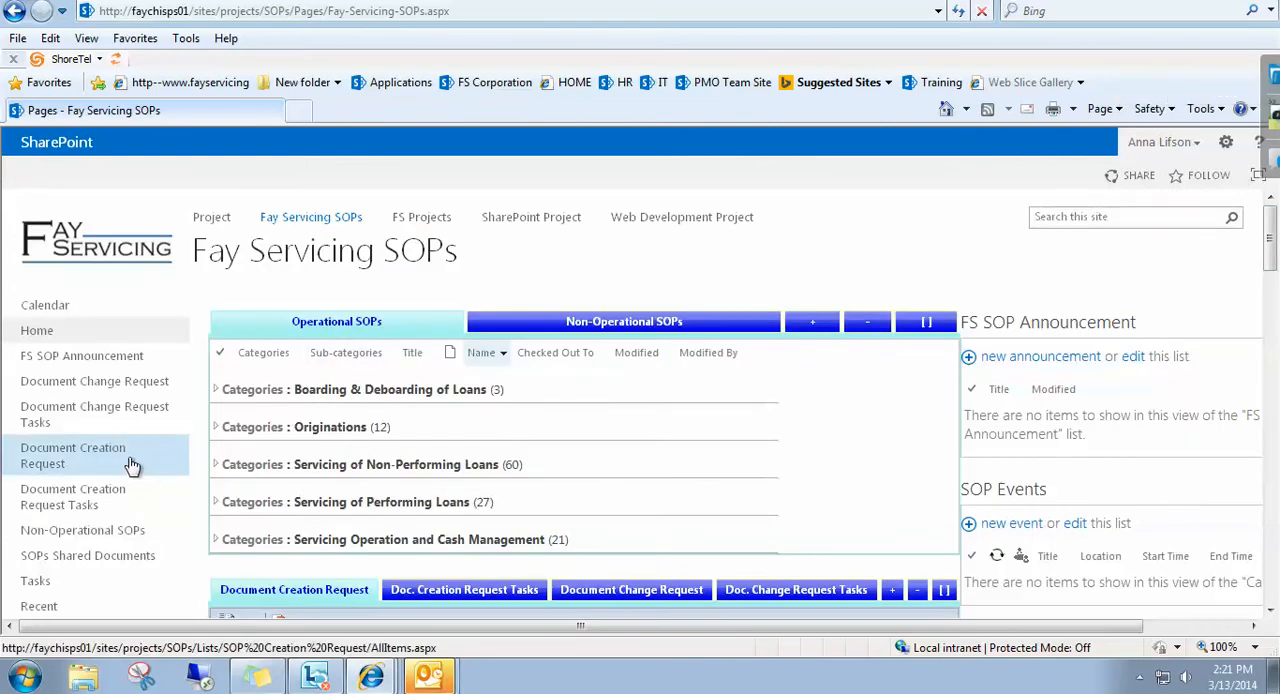
Open the Document Creation Request list and start a new item.
{"action": "left_click", "coordinate": [57, 461]}
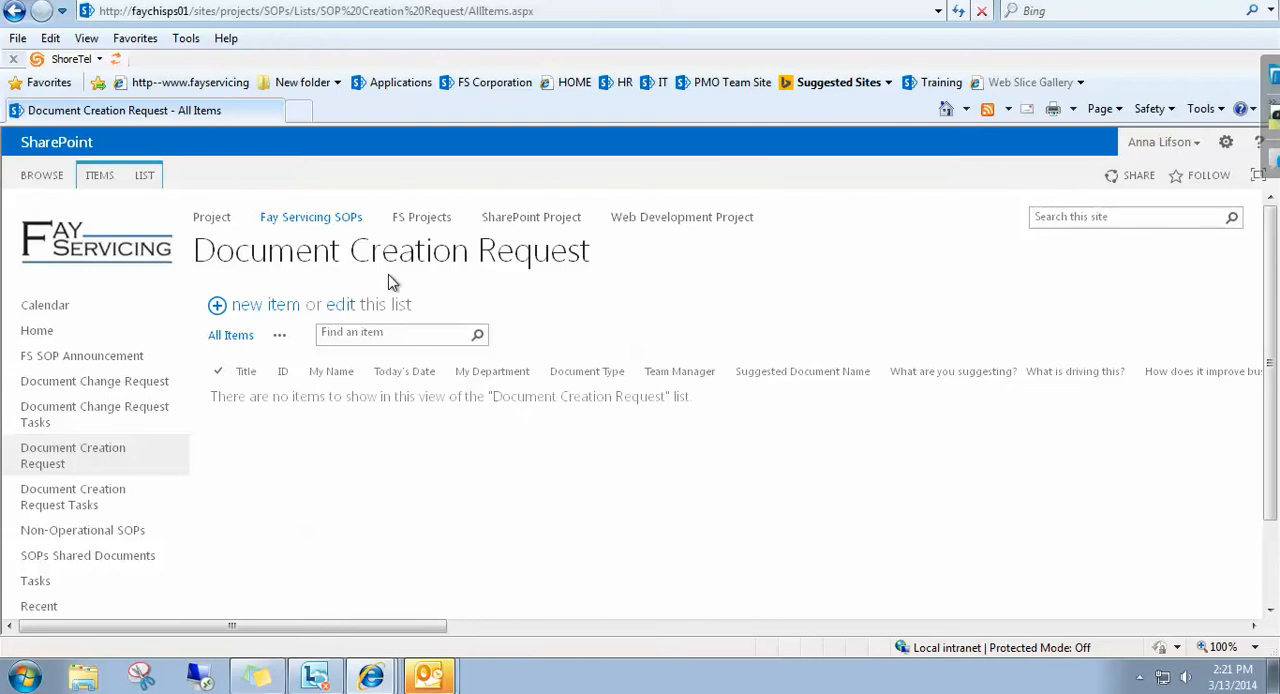
{"action": "left_click", "coordinate": [218, 306]}
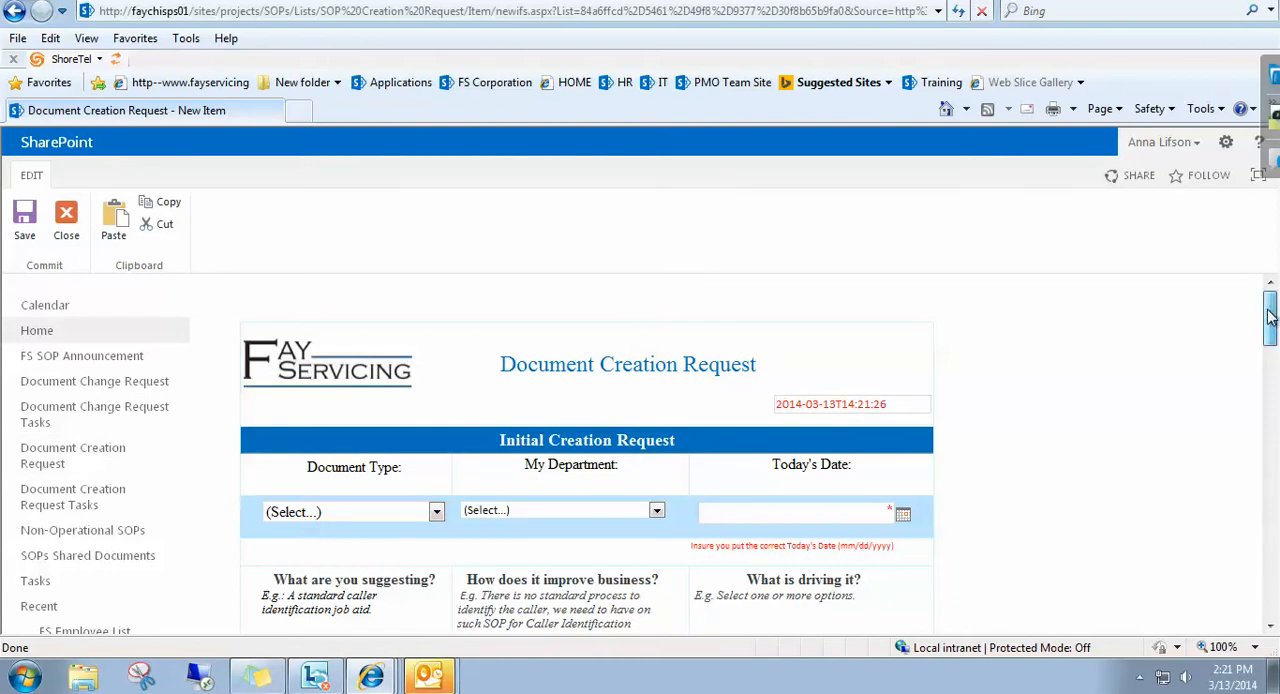
Review the new request form's sections down to the PMO part and the choices for Ready to send to Team Manager.
{"action": "left_click_drag", "start_coordinate": [1270, 314], "coordinate": [1260, 520]}
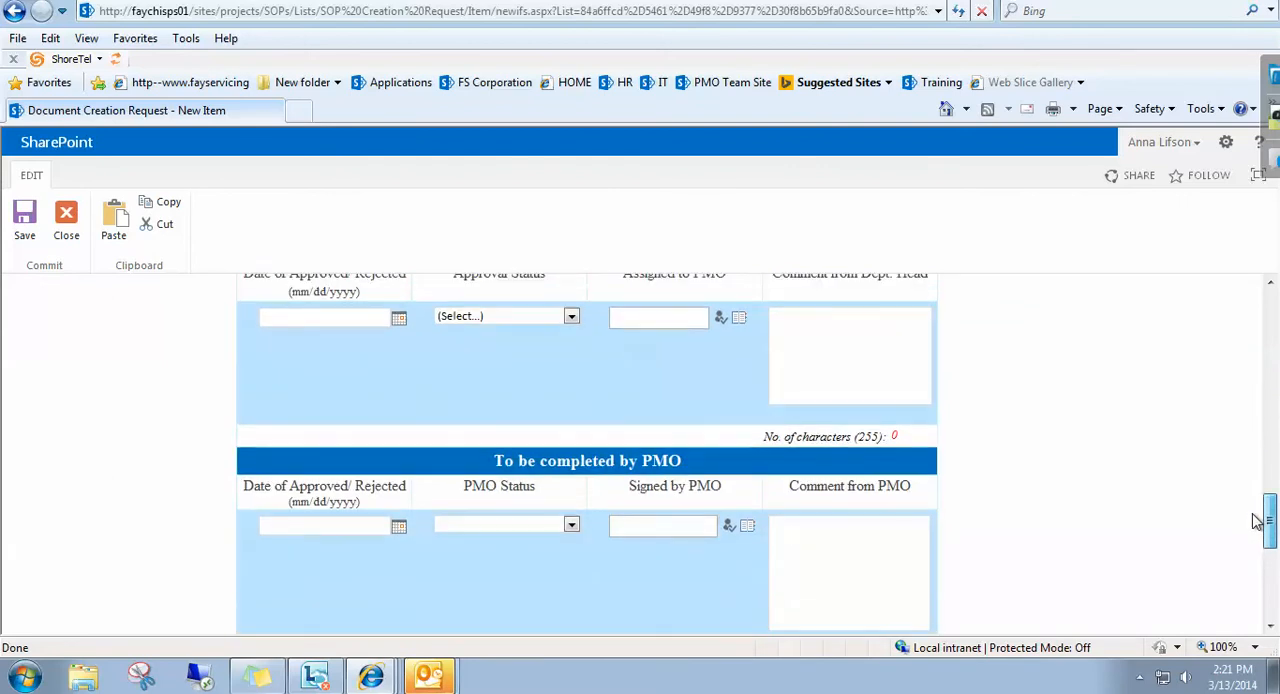
{"action": "left_click_drag", "start_coordinate": [1258, 521], "coordinate": [1272, 352]}
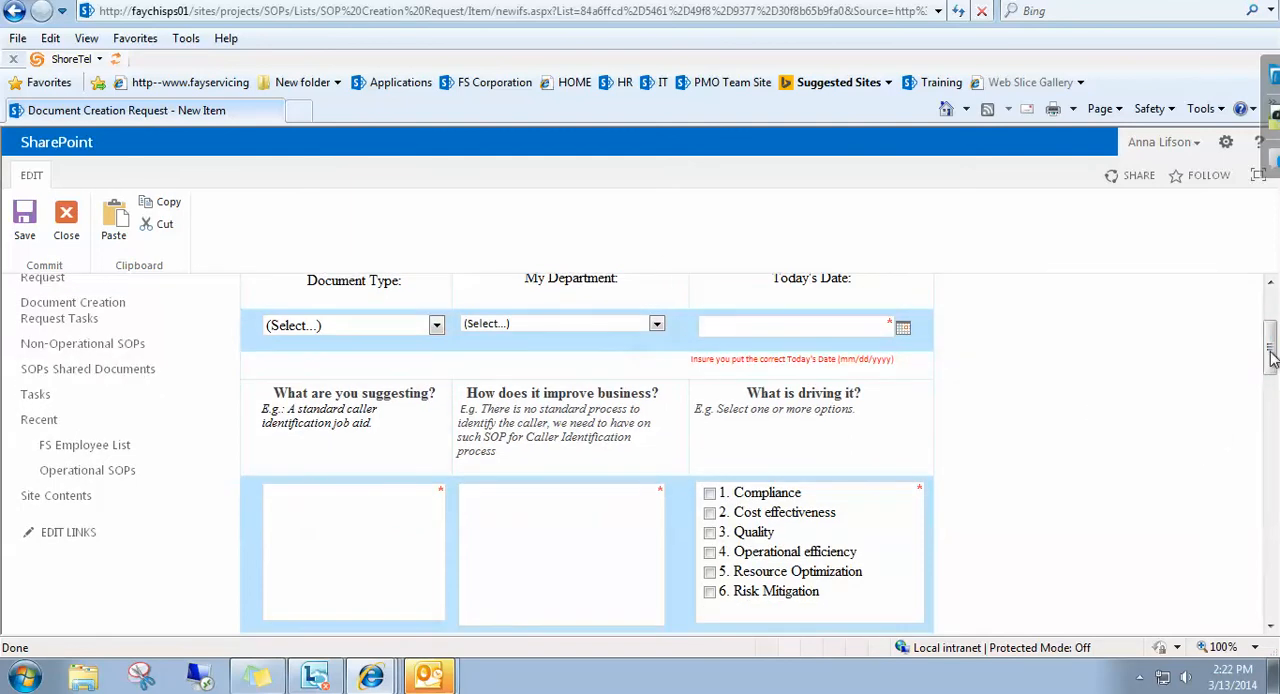
{"action": "left_click_drag", "start_coordinate": [1272, 350], "coordinate": [1273, 393]}
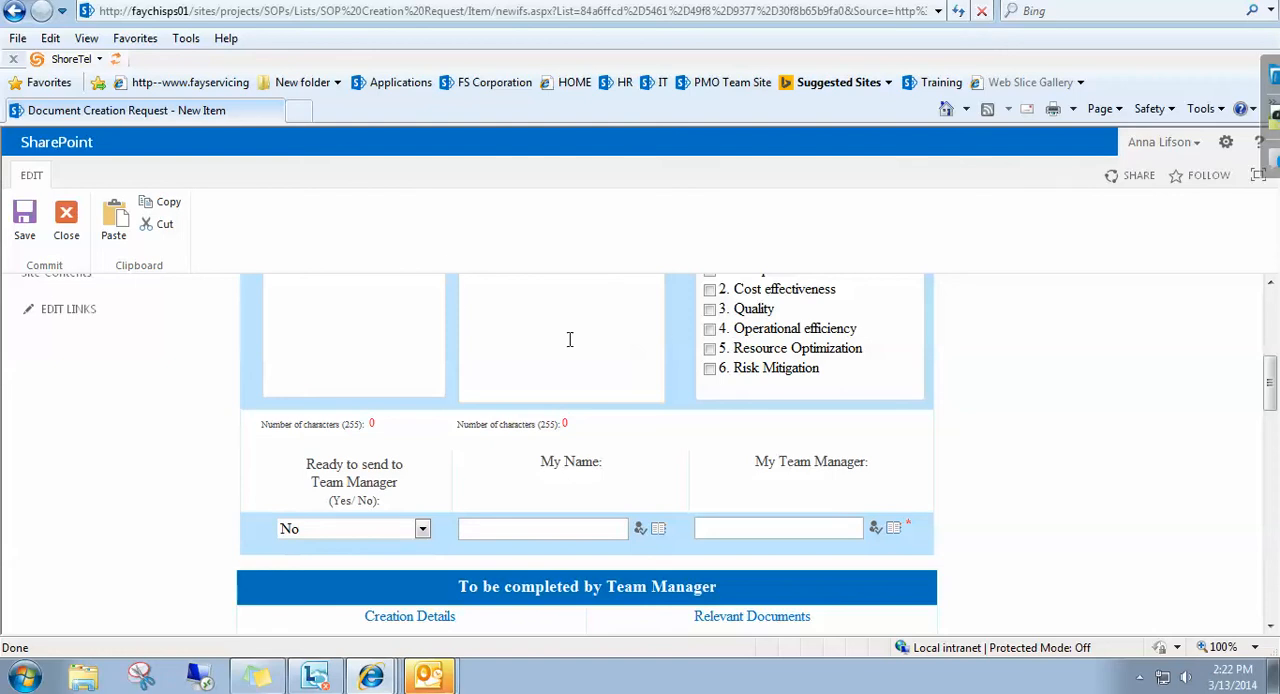
{"action": "left_click", "coordinate": [315, 530]}
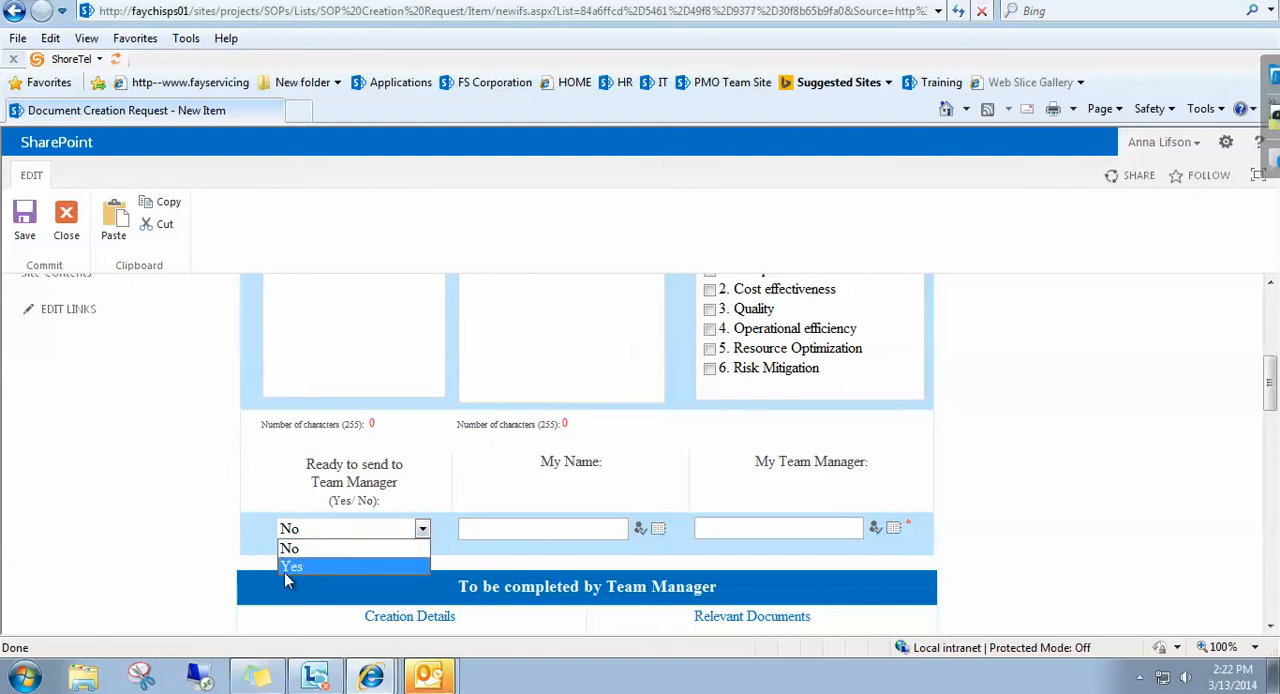
{"action": "left_click", "coordinate": [205, 473]}
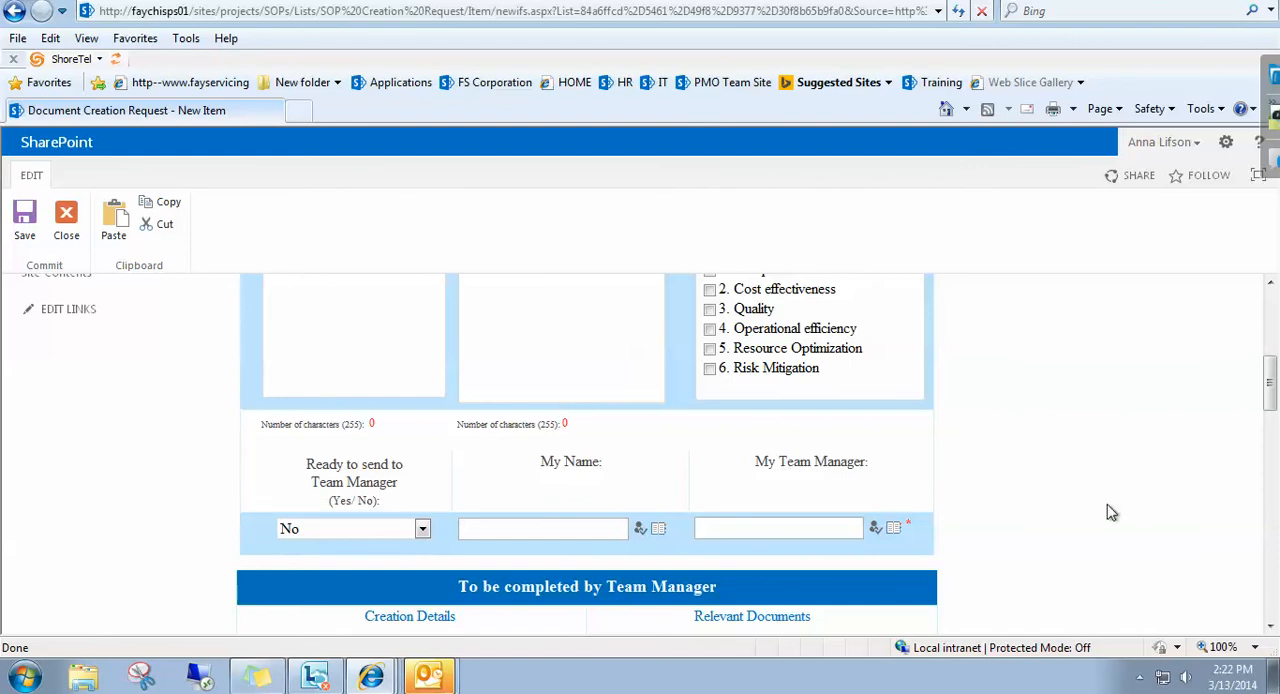
Set the request's Document Type to Policy and My Department to HR.
{"action": "left_click_drag", "start_coordinate": [1271, 398], "coordinate": [1271, 358]}
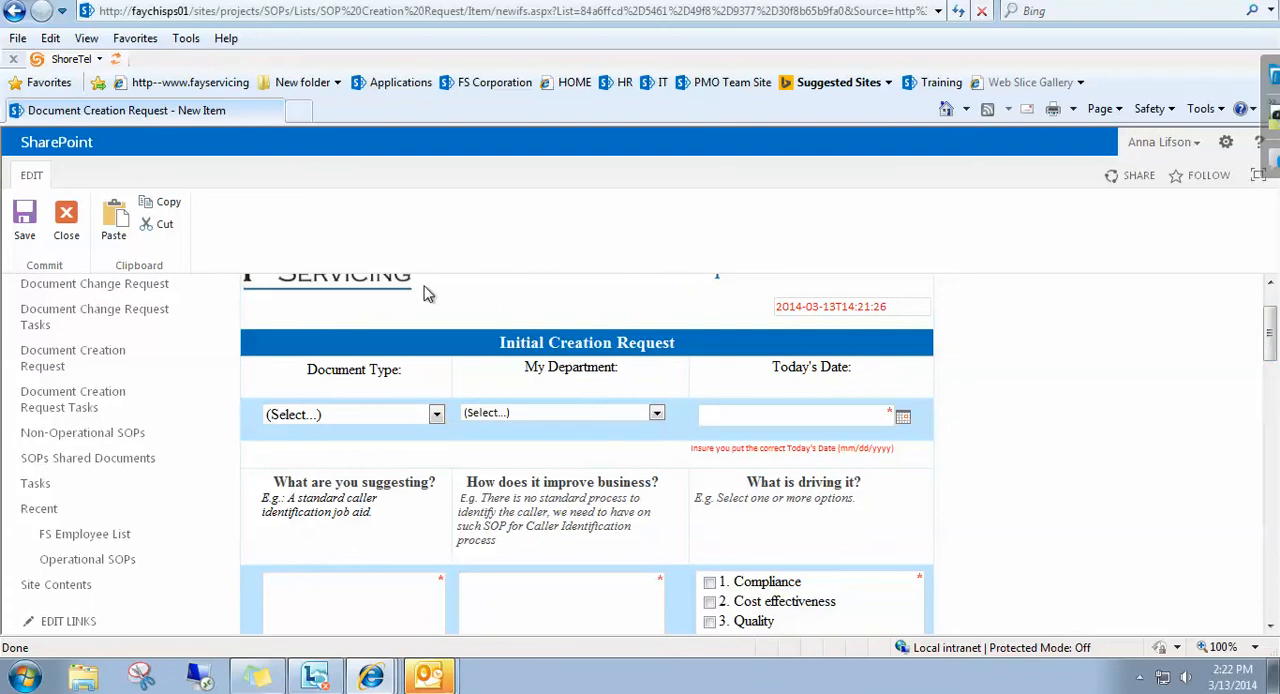
{"action": "left_click", "coordinate": [436, 416]}
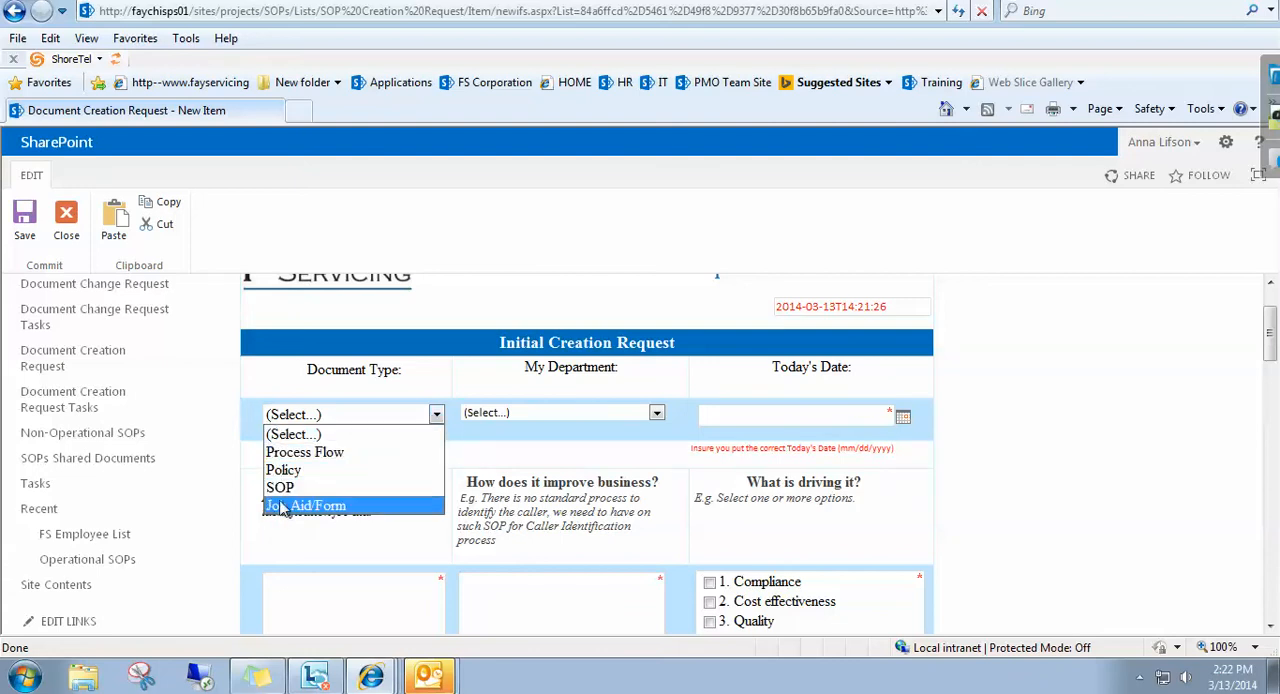
{"action": "left_click", "coordinate": [296, 472]}
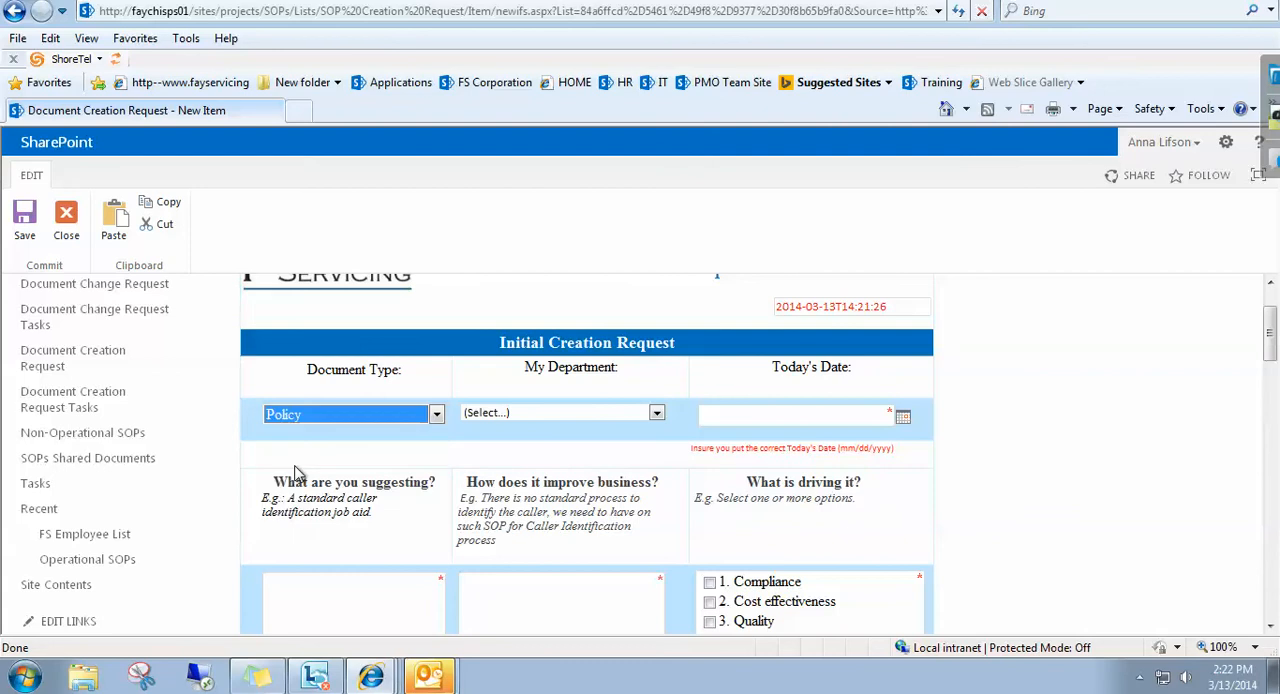
{"action": "left_click", "coordinate": [583, 413]}
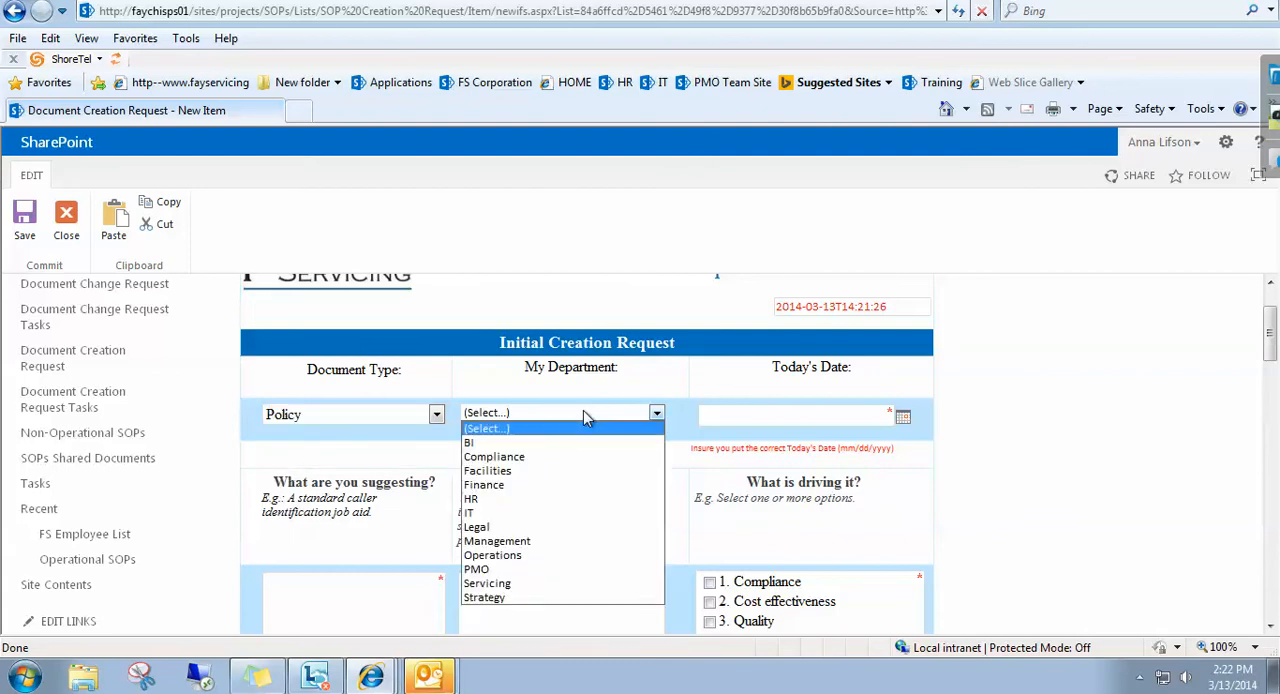
{"action": "left_click", "coordinate": [478, 498]}
Set the Today's Date field to 3/13/2014 from the calendar.
{"action": "left_click", "coordinate": [760, 415]}
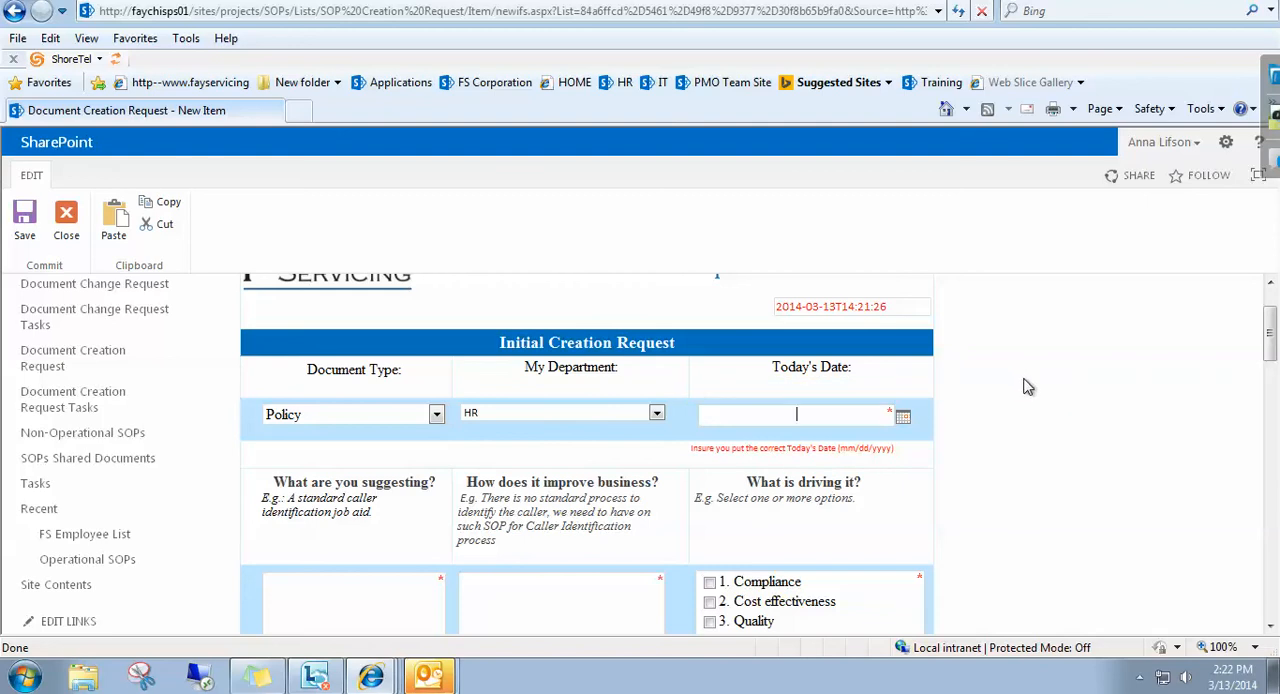
{"action": "left_click", "coordinate": [905, 420]}
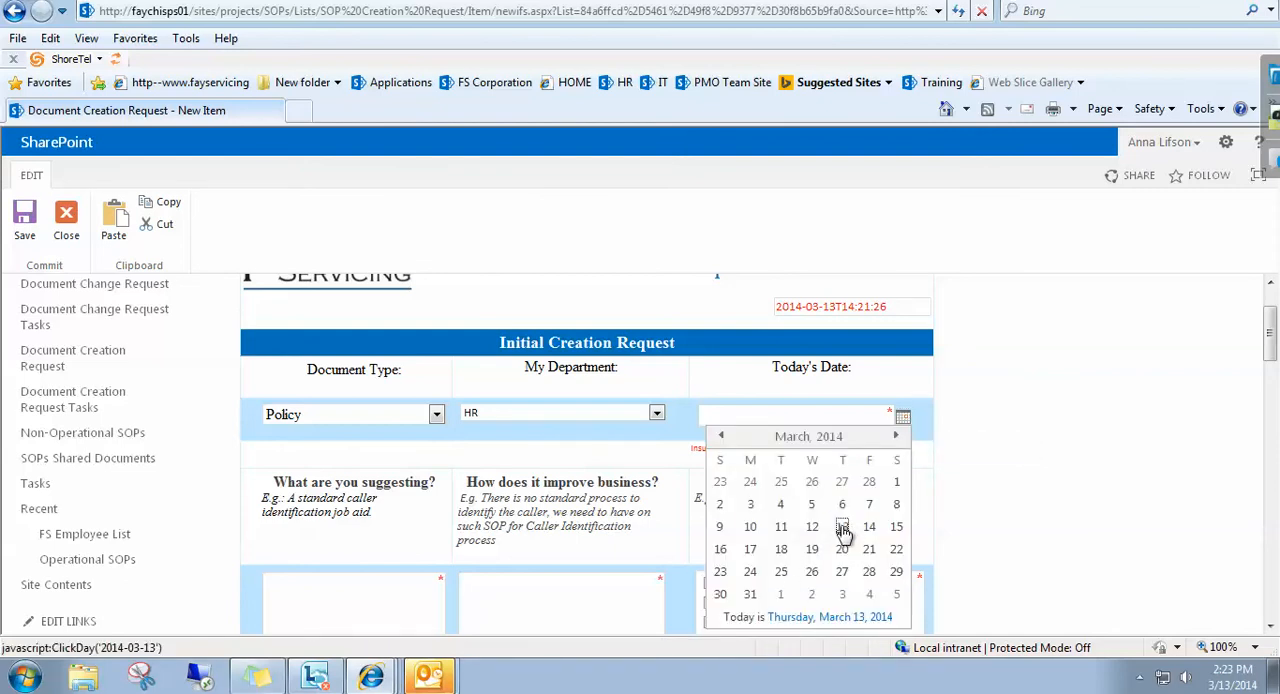
{"action": "left_click", "coordinate": [843, 530]}
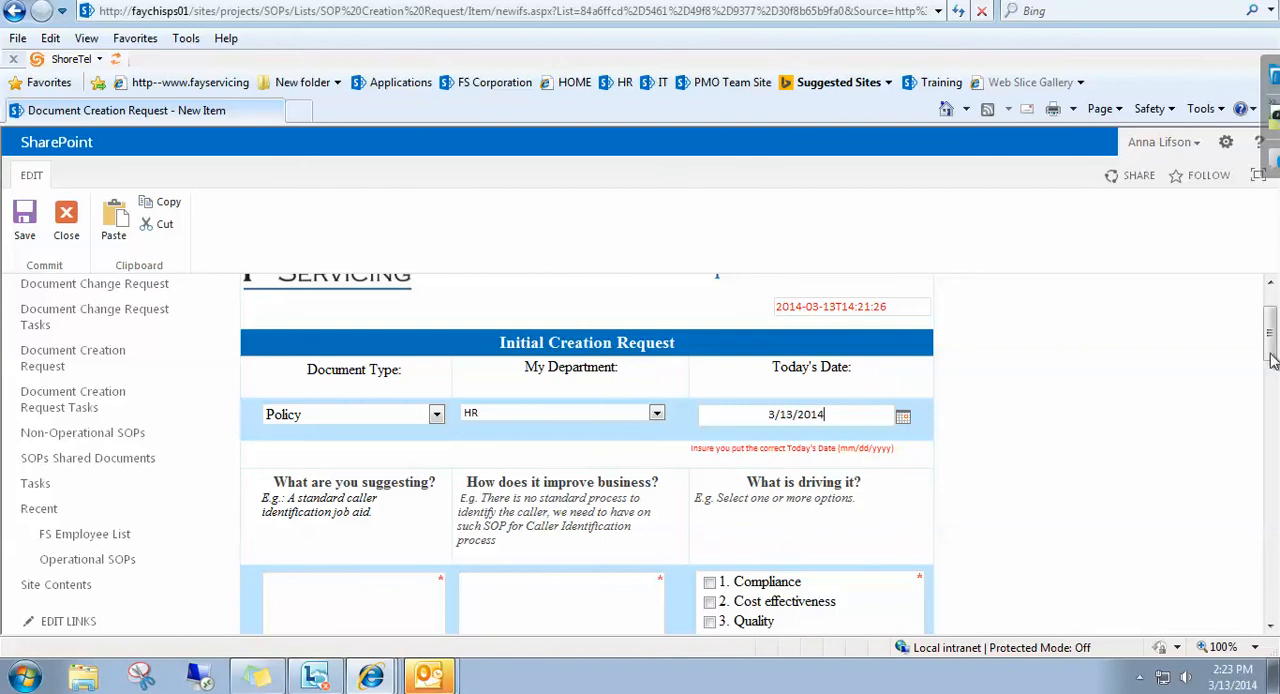
Enter "A standard caller identification policy" as the answer to What are you suggesting?
{"action": "left_click_drag", "start_coordinate": [1271, 355], "coordinate": [1272, 377]}
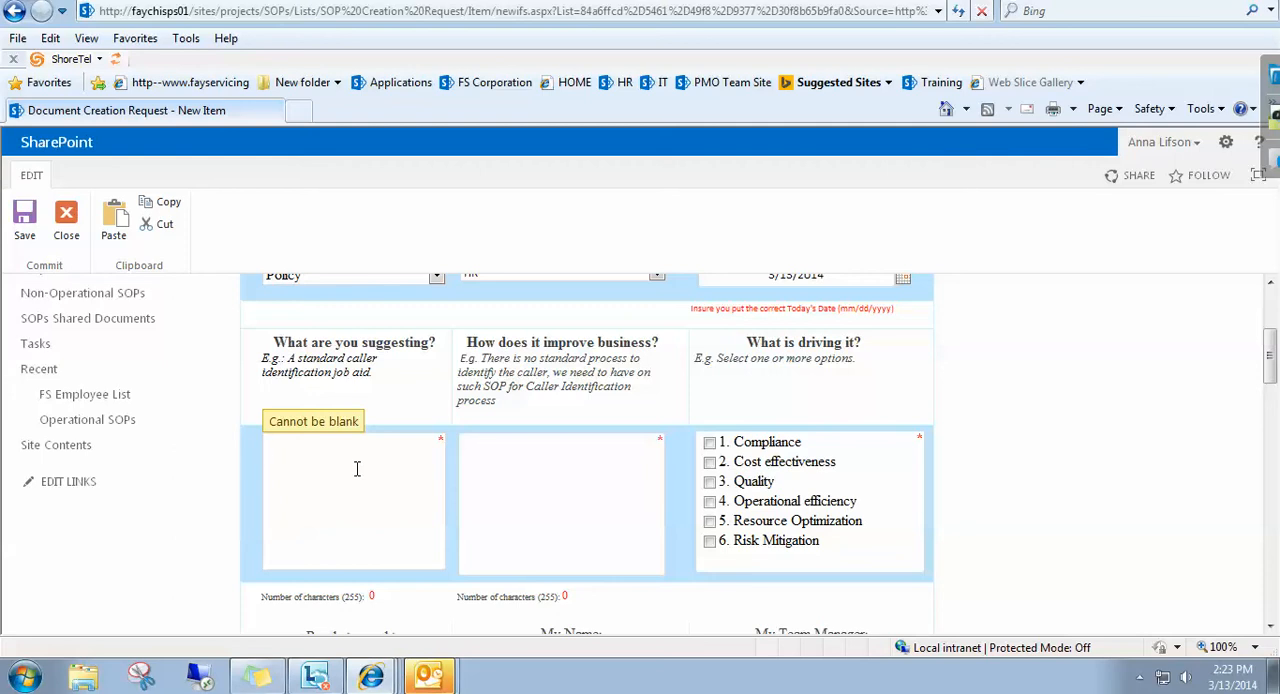
{"action": "type", "text": "A standard caller identification"}
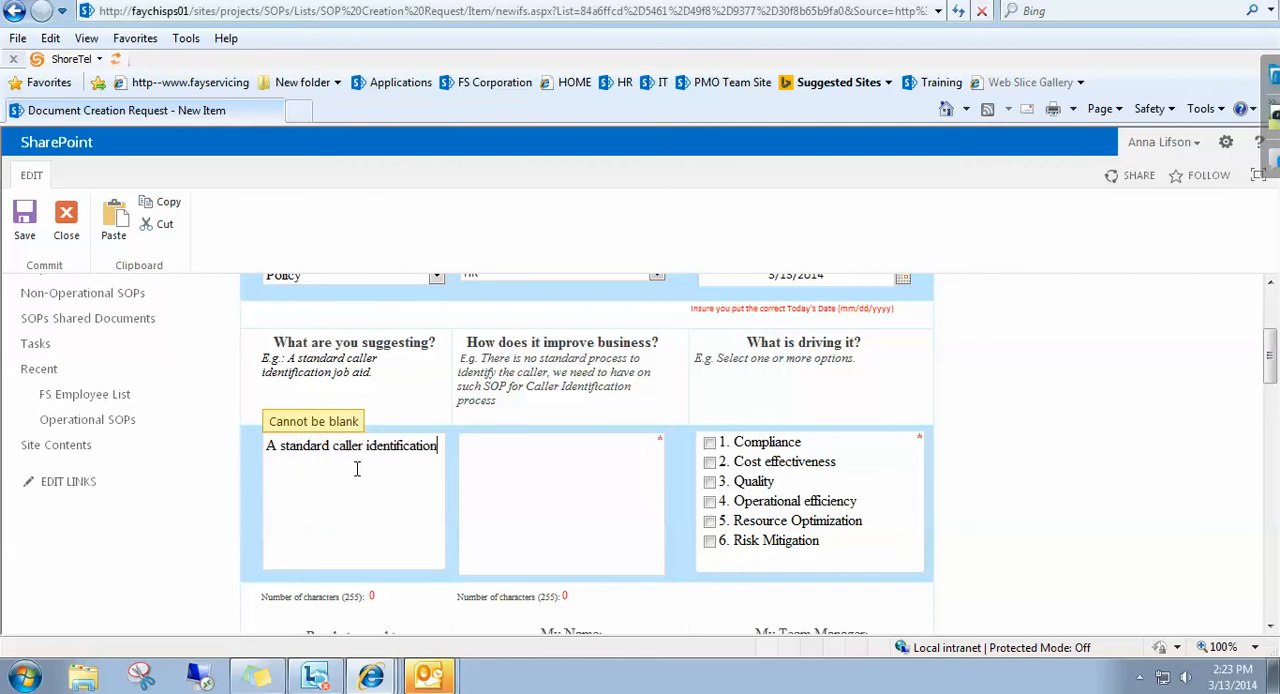
{"action": "type", "text": " job aid"}
{"action": "key", "text": "BackSpace"}
{"action": "key", "text": "BackSpace"}
{"action": "key", "text": "BackSpace"}
{"action": "key", "text": "BackSpace"}
{"action": "key", "text": "BackSpace"}
{"action": "key", "text": "BackSpace"}
{"action": "type", "text": "policy"}
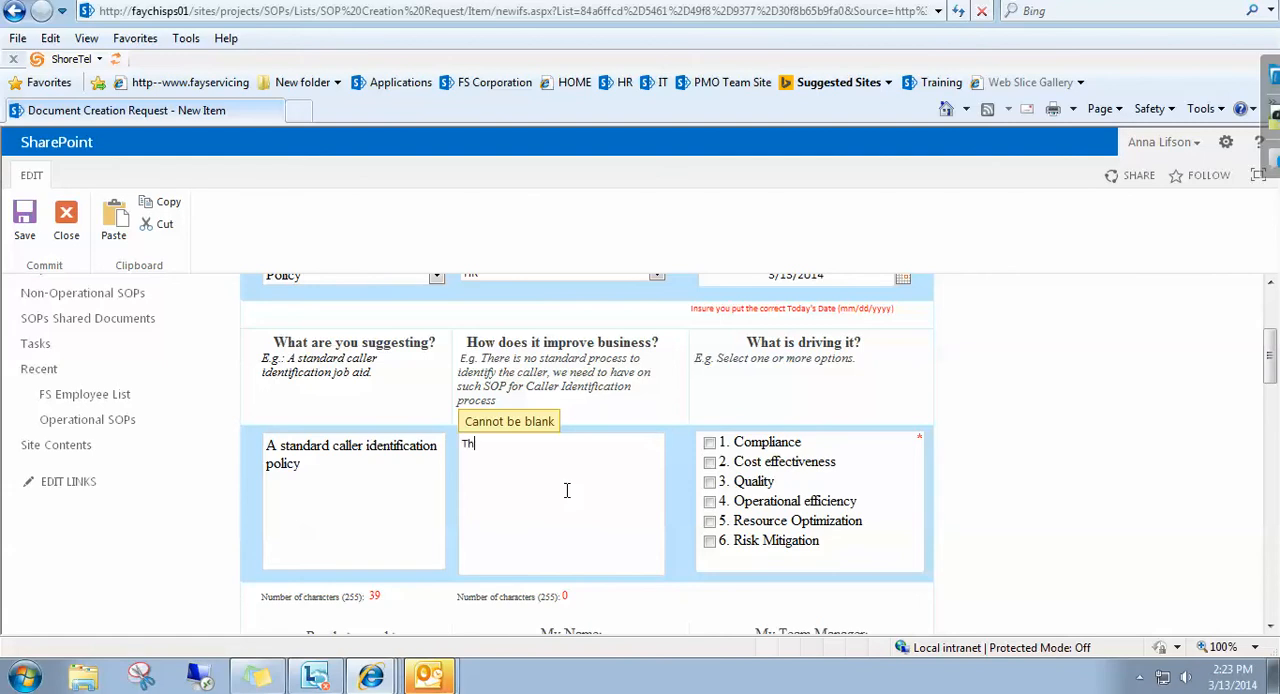
Enter "There is no standard process to identify the caller" as the answer to How does it improve business?
{"action": "type", "text": "is a"}
{"action": "type", "text": "o standard proces"}
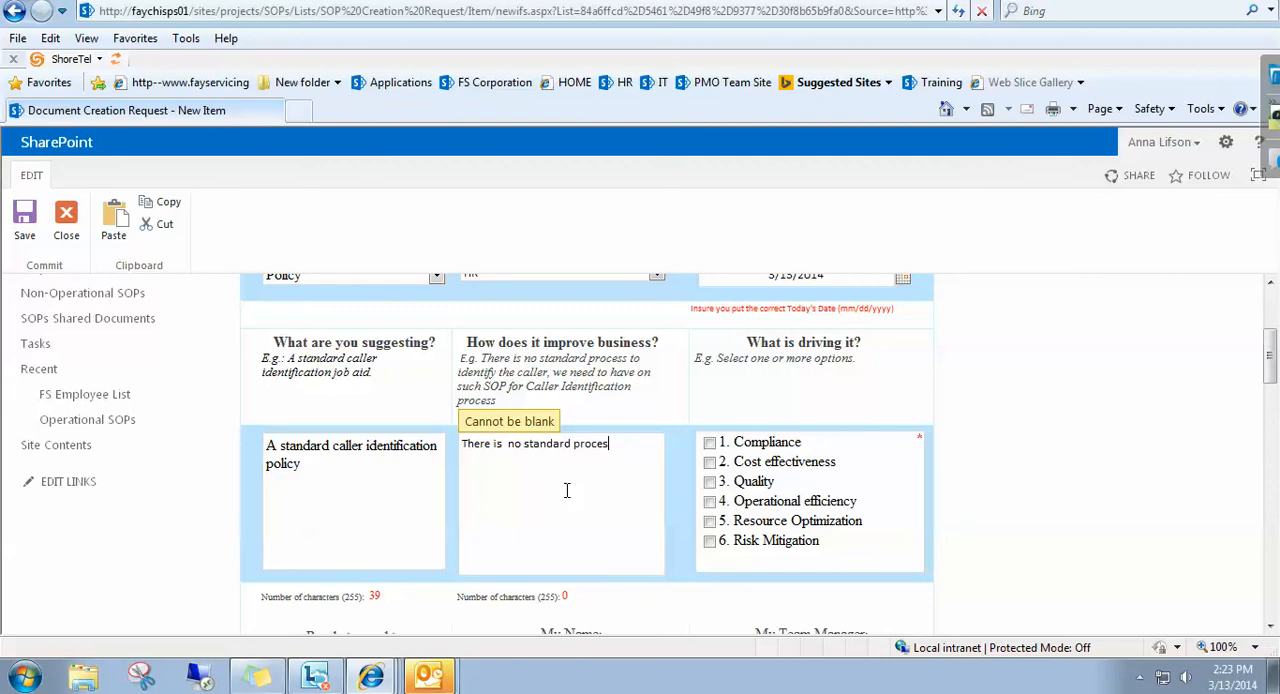
{"action": "type", "text": "s to identify the calle"}
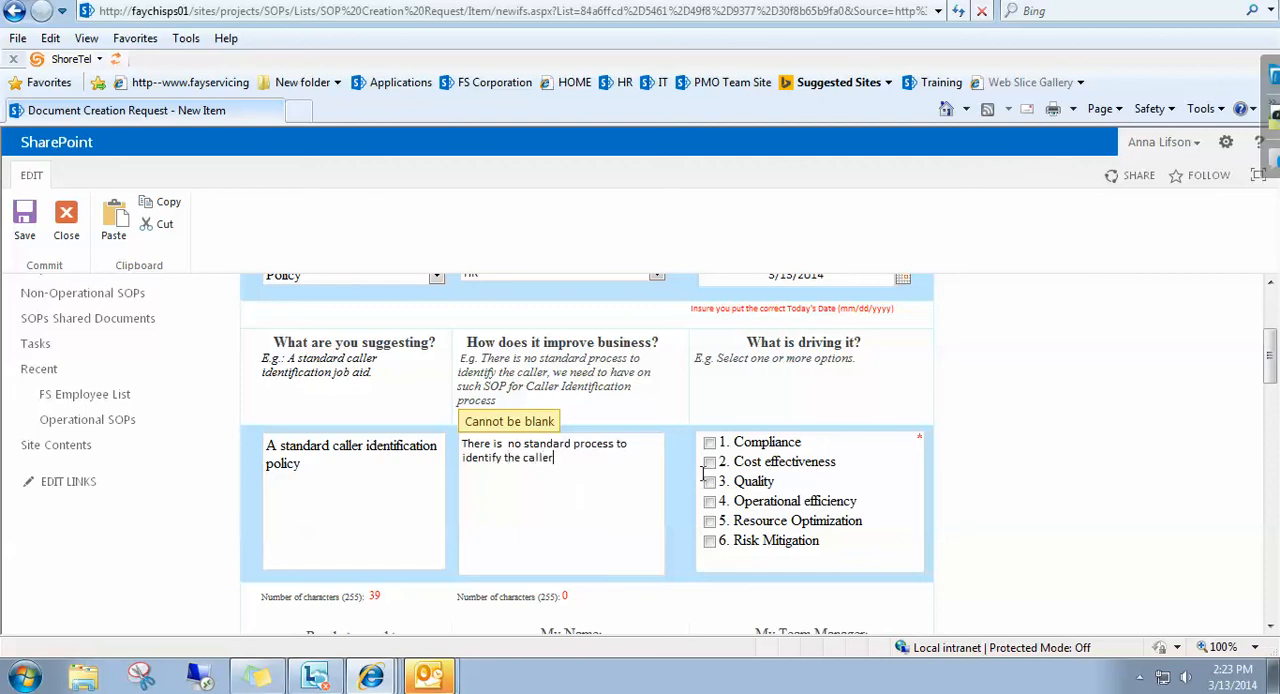
{"action": "type", "text": "r"}
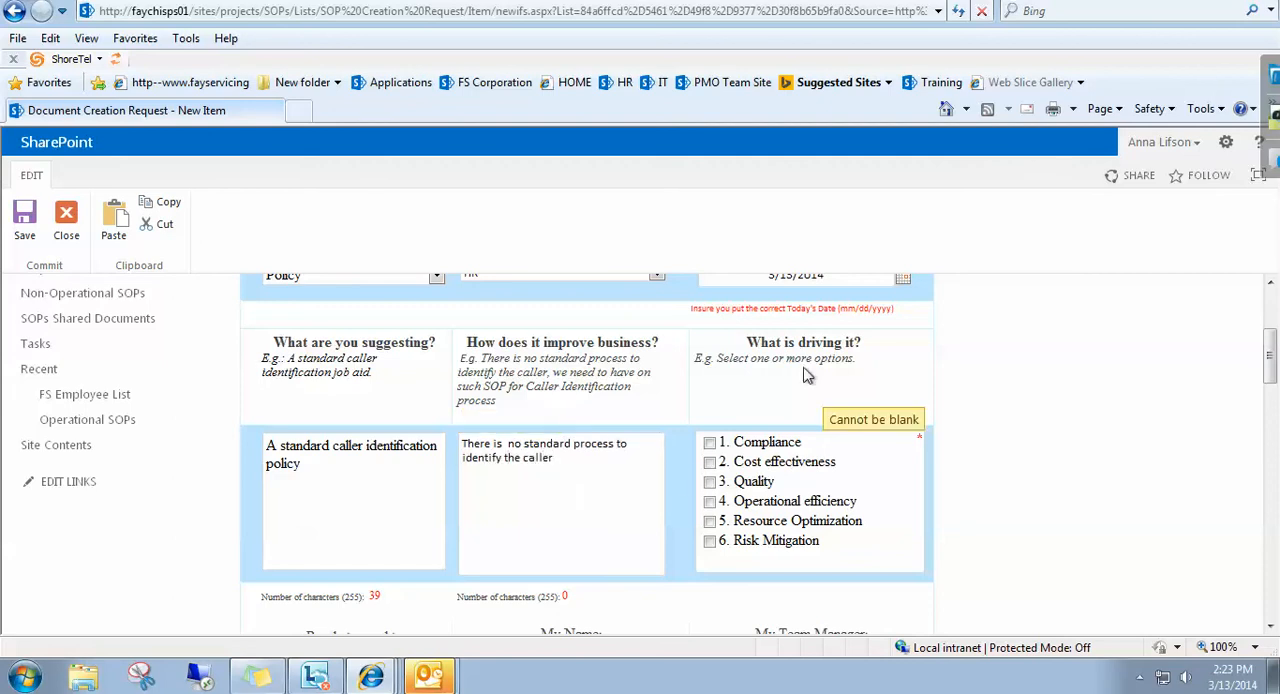
Select Compliance and Cost effectiveness as the drivers and set Ready to send to Team Manager to Yes.
{"action": "left_click", "coordinate": [710, 443]}
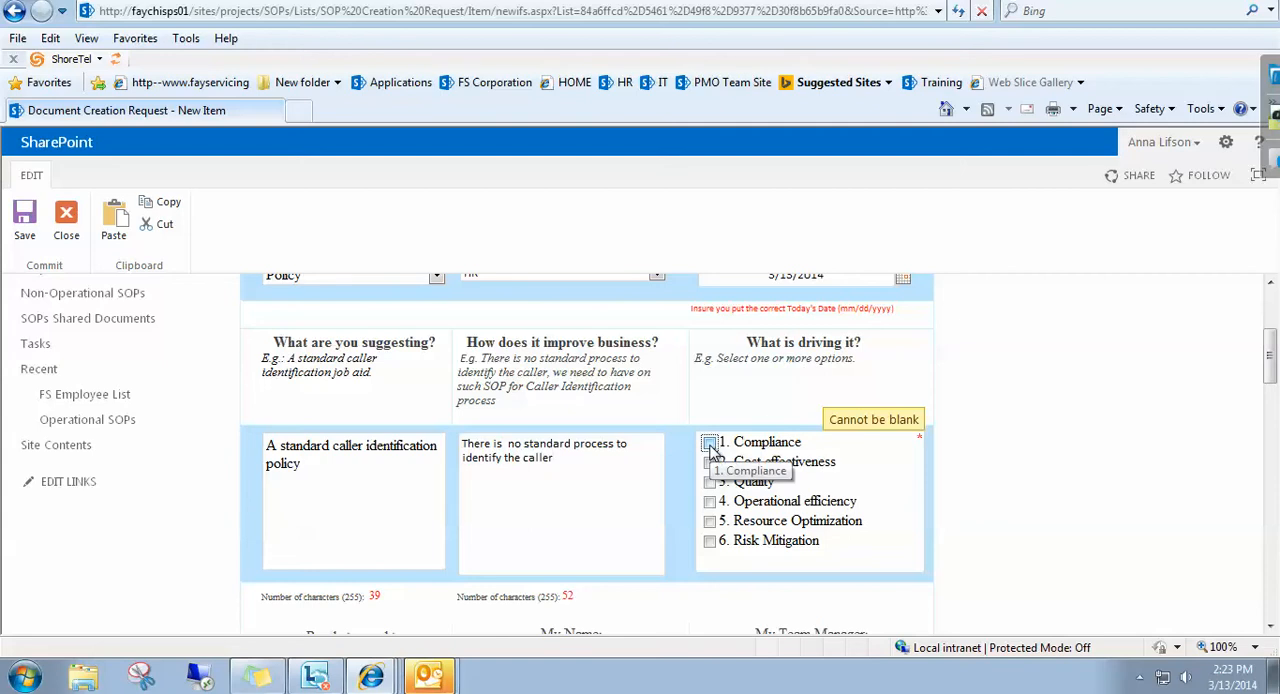
{"action": "left_click", "coordinate": [710, 463]}
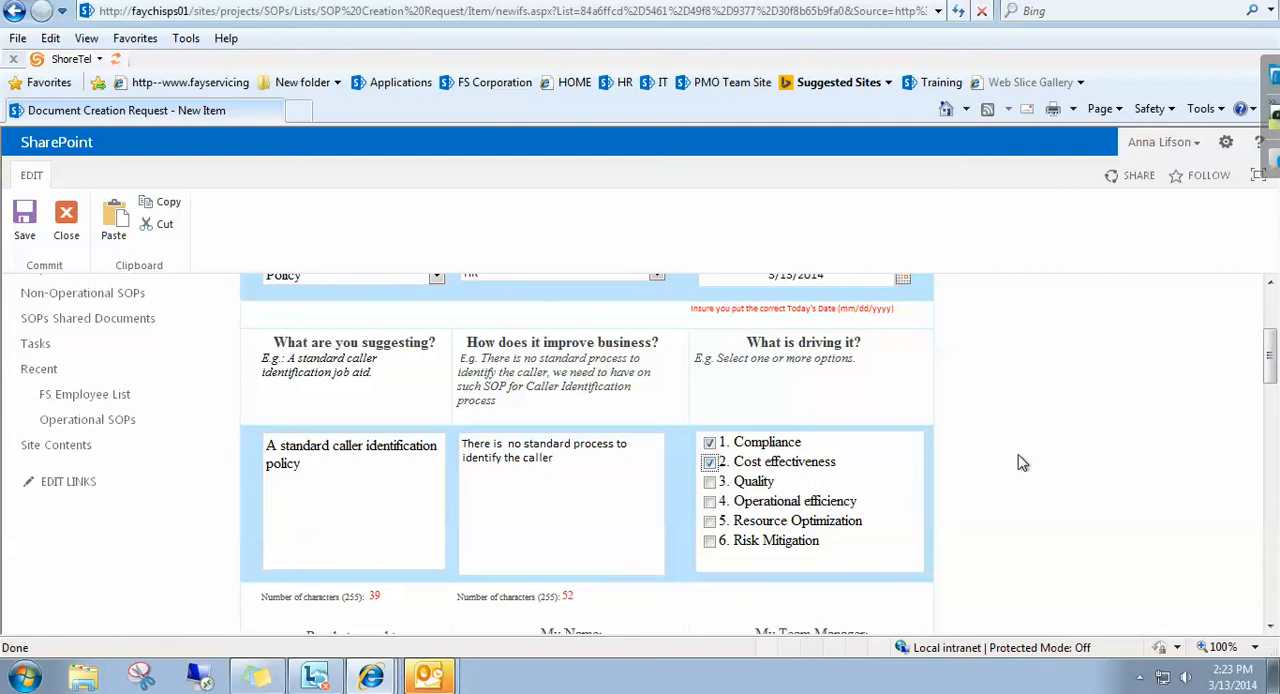
{"action": "scroll", "coordinate": [1271, 360], "scroll_direction": "down", "scroll_amount": 5}
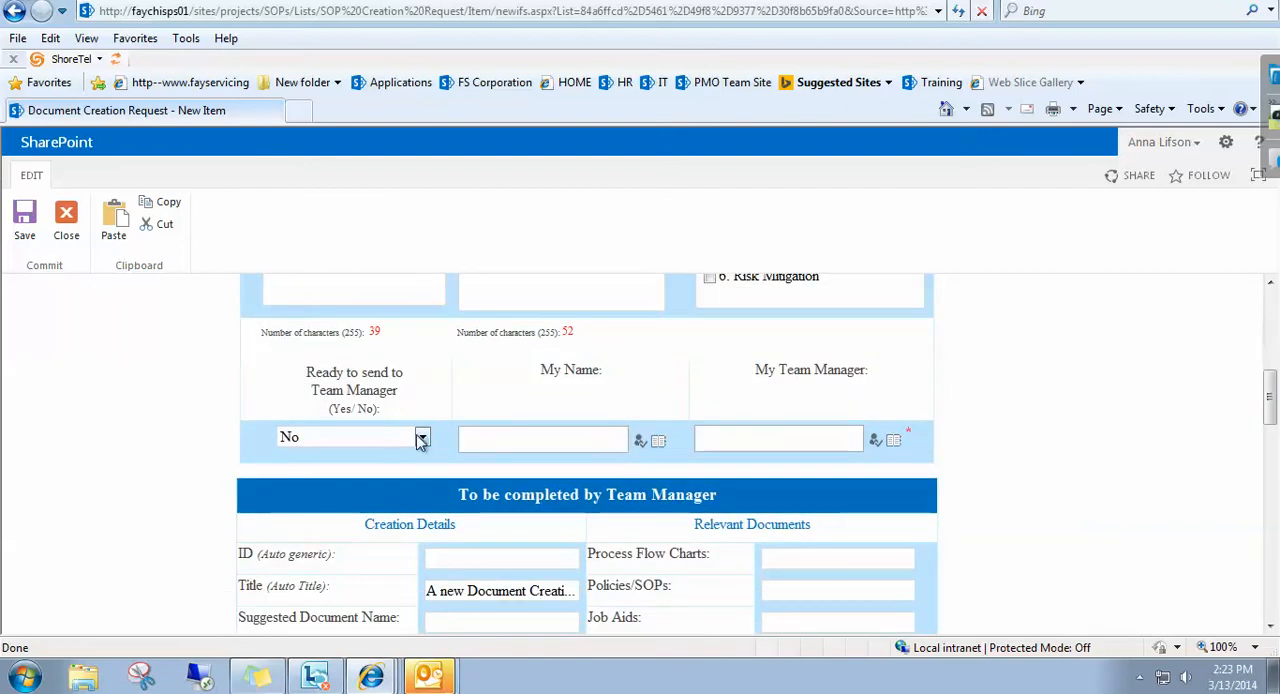
{"action": "left_click", "coordinate": [418, 438]}
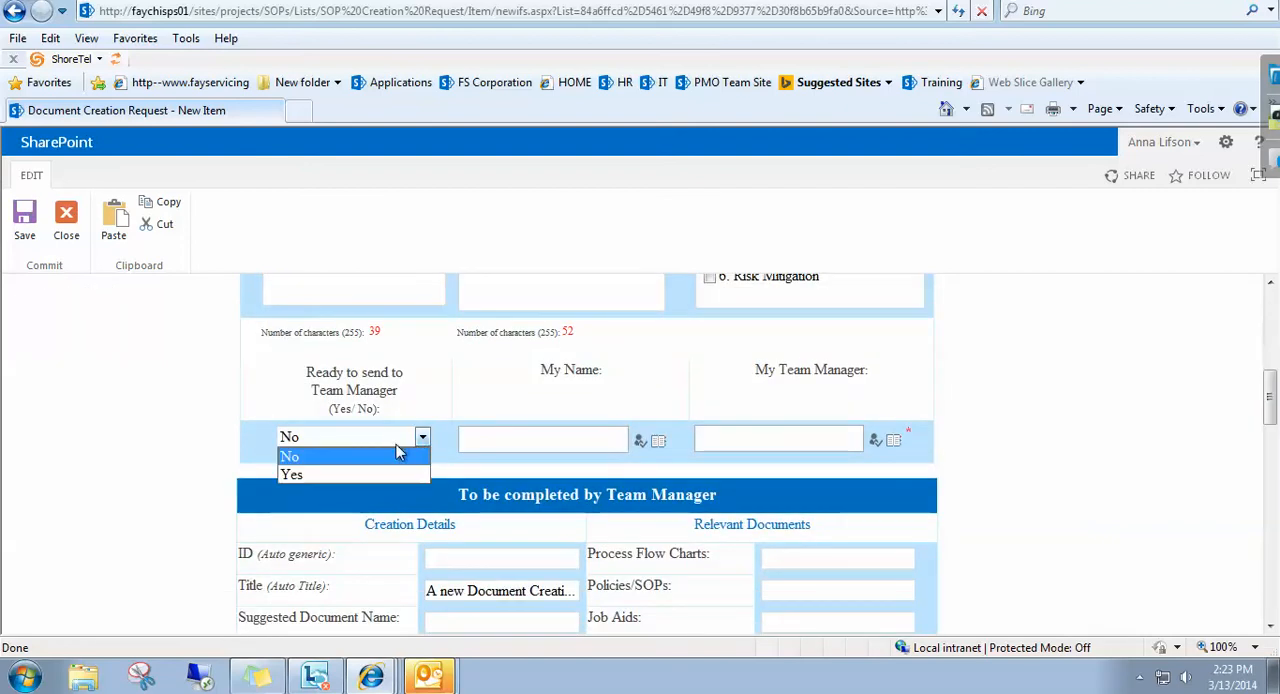
{"action": "left_click", "coordinate": [412, 474]}
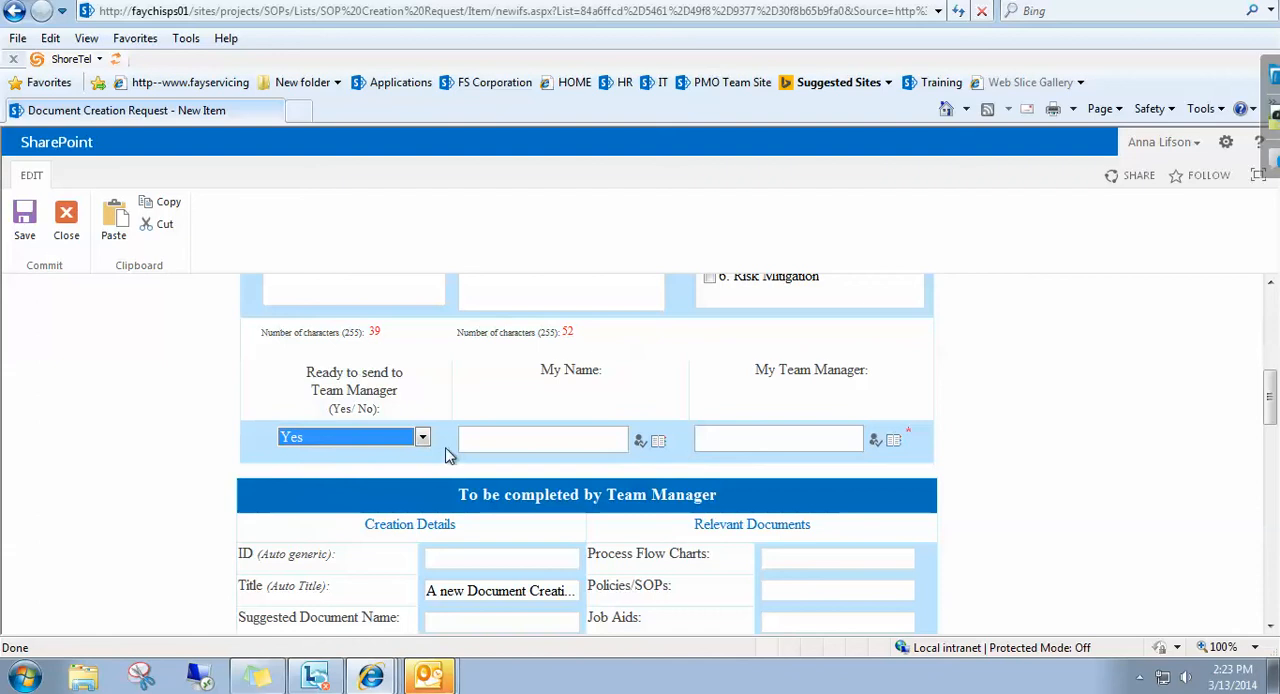
Enter the requester's full name in the My Name field and have it resolved against the directory.
{"action": "left_click", "coordinate": [515, 441]}
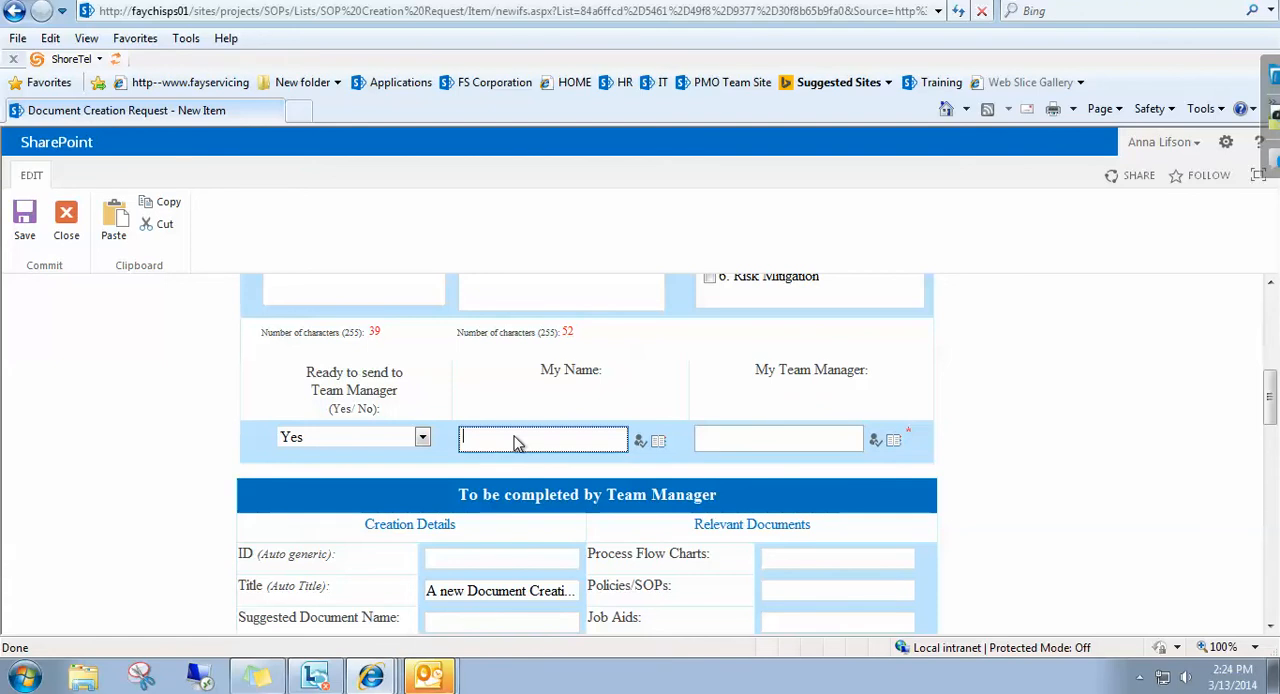
{"action": "type", "text": "m Smith"}
{"action": "left_click", "coordinate": [640, 443]}
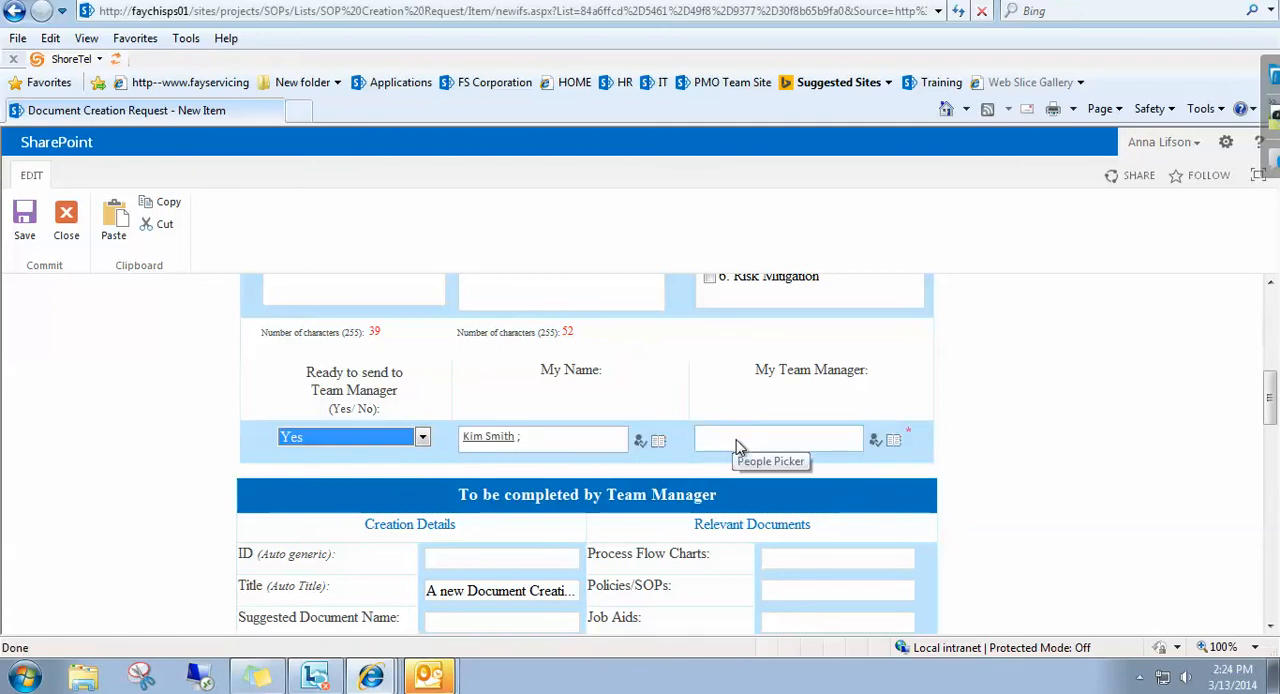
Search the people directory by first name and assign the matching manager to the My Team Manager field.
{"action": "left_click", "coordinate": [738, 447]}
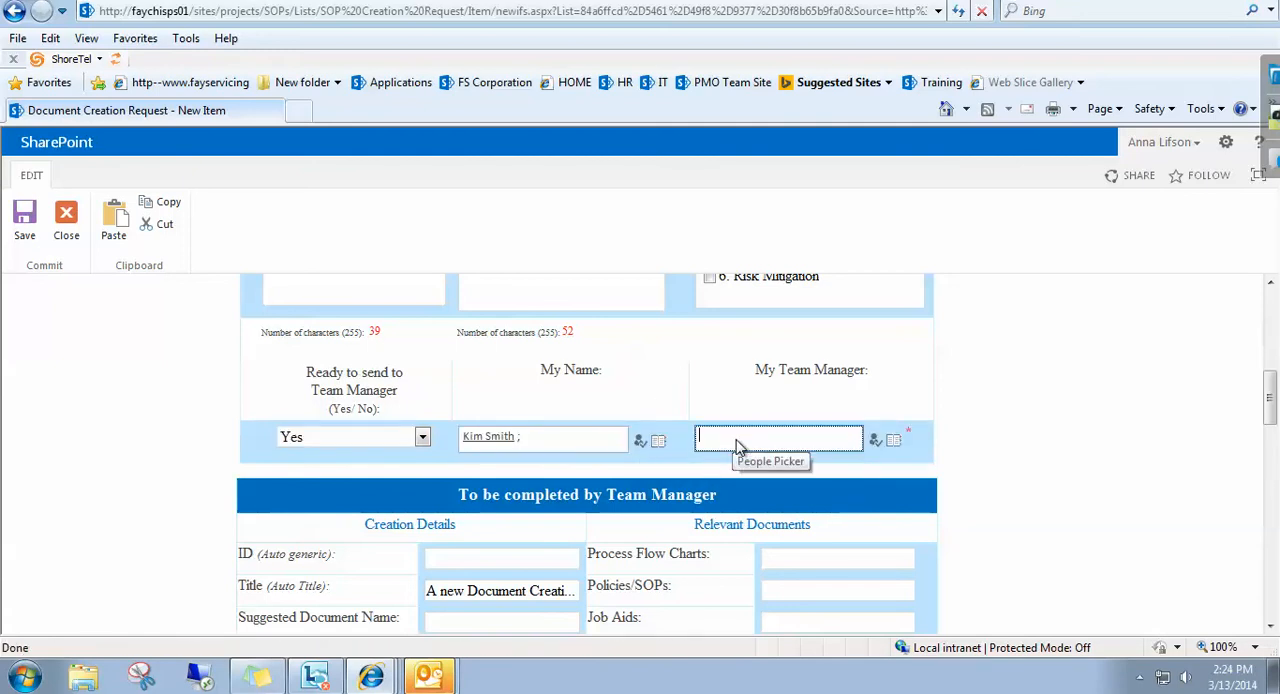
{"action": "left_click", "coordinate": [895, 442]}
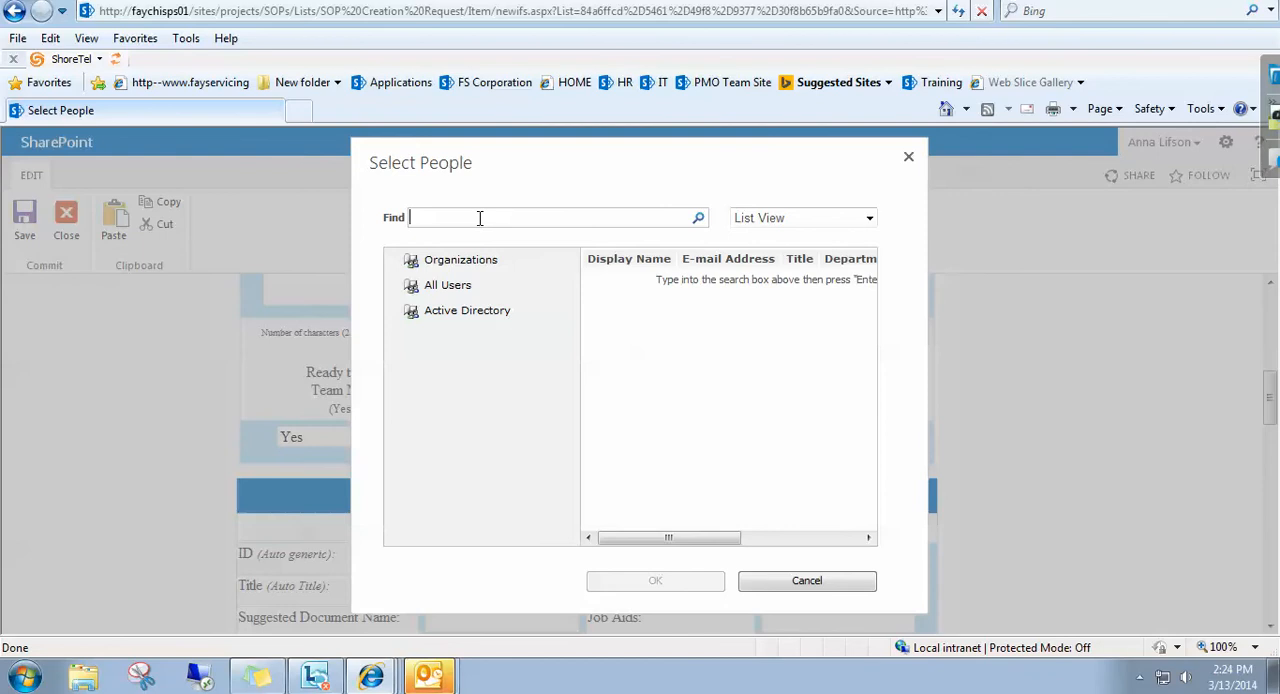
{"action": "type", "text": "Anna"}
{"action": "left_click", "coordinate": [700, 219]}
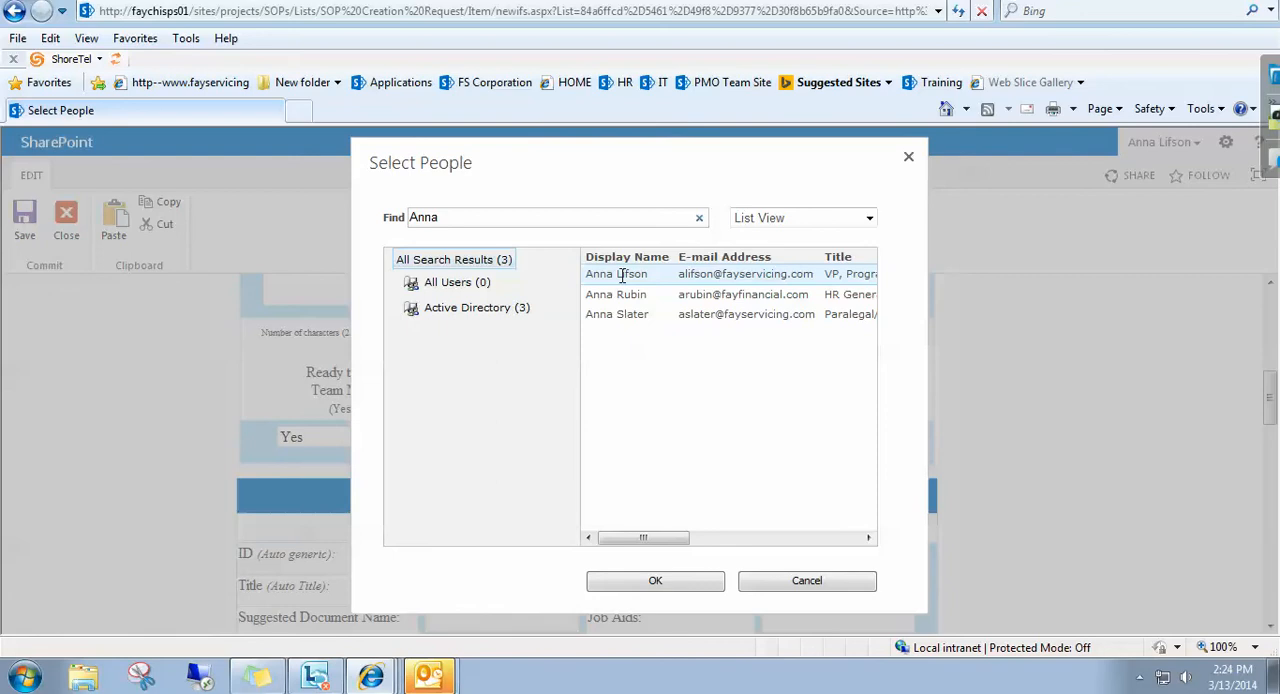
{"action": "left_click", "coordinate": [619, 590]}
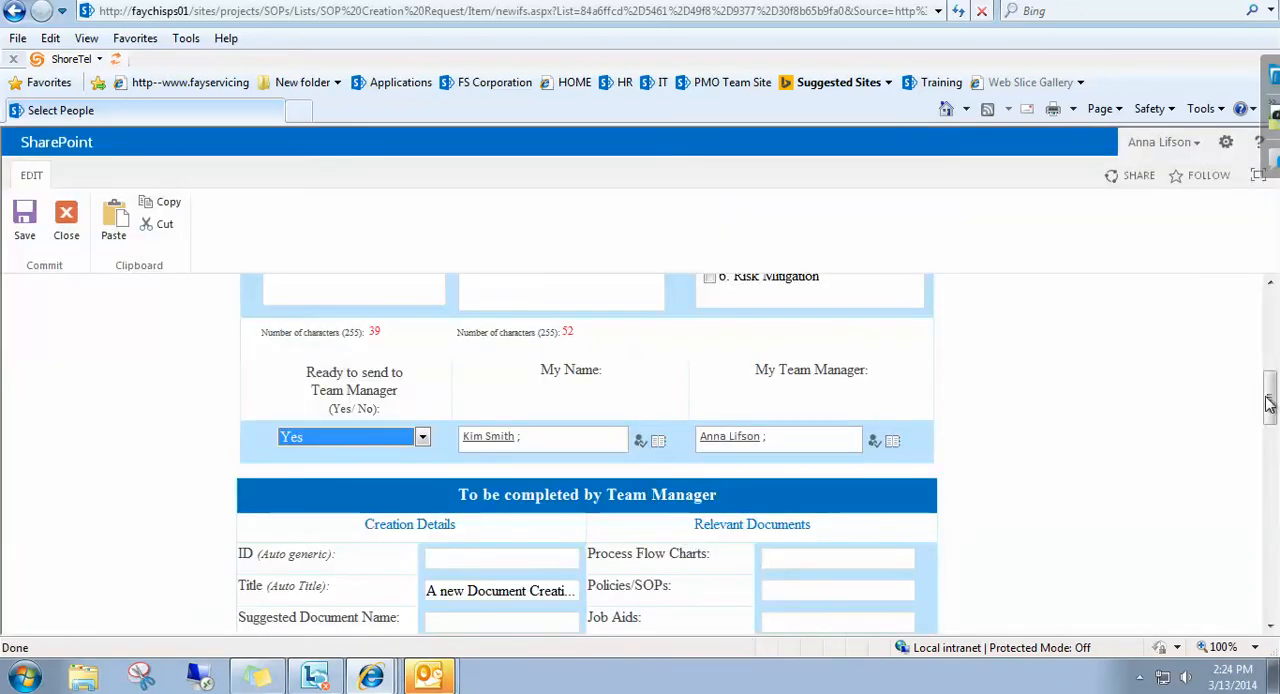
Submit the document creation request and open the Document Creation Request Tasks list.
{"action": "left_click_drag", "start_coordinate": [1268, 402], "coordinate": [1273, 565]}
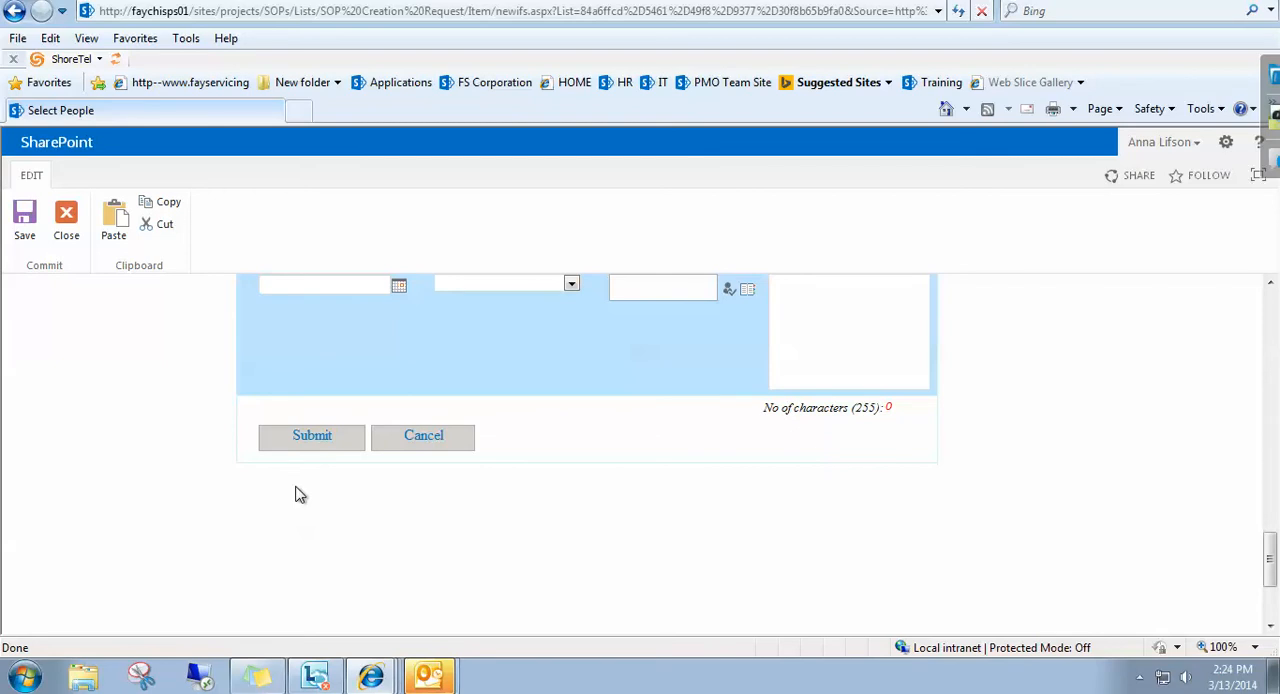
{"action": "left_click", "coordinate": [310, 449]}
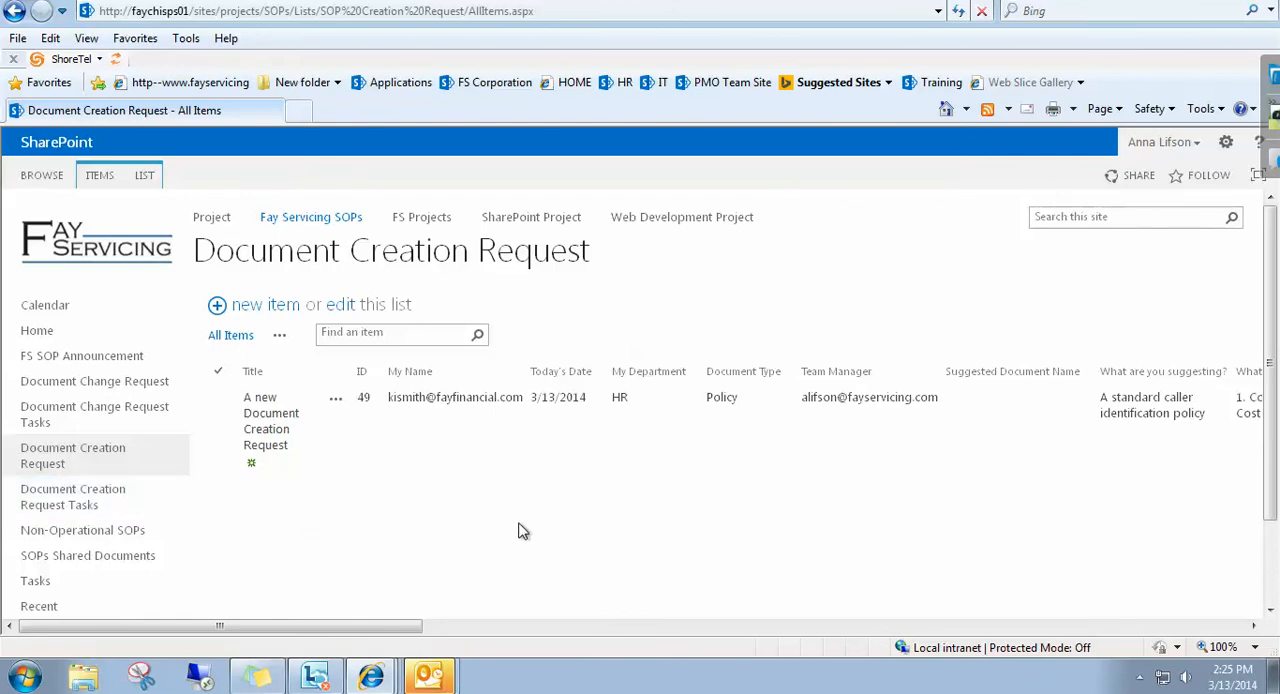
{"action": "left_click", "coordinate": [78, 505]}
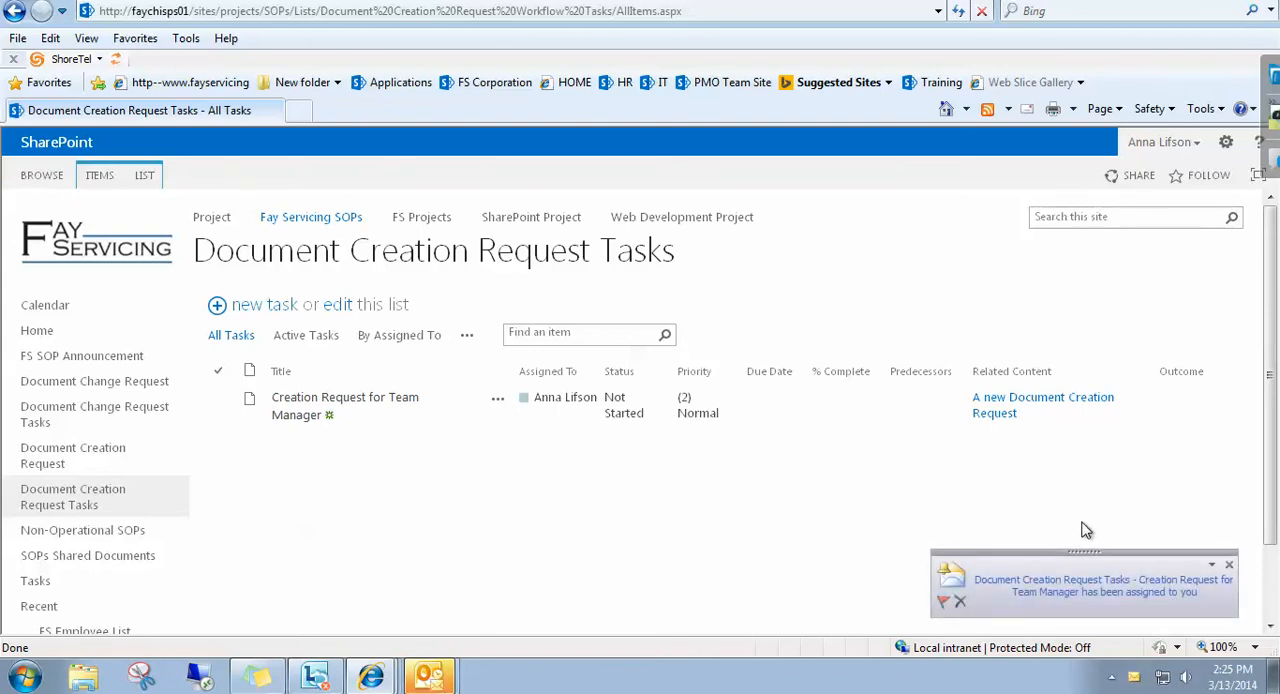
View the task assignment email in Outlook and return to the Document Creation Request Tasks list in Internet Explorer.
{"action": "left_click", "coordinate": [1045, 595]}
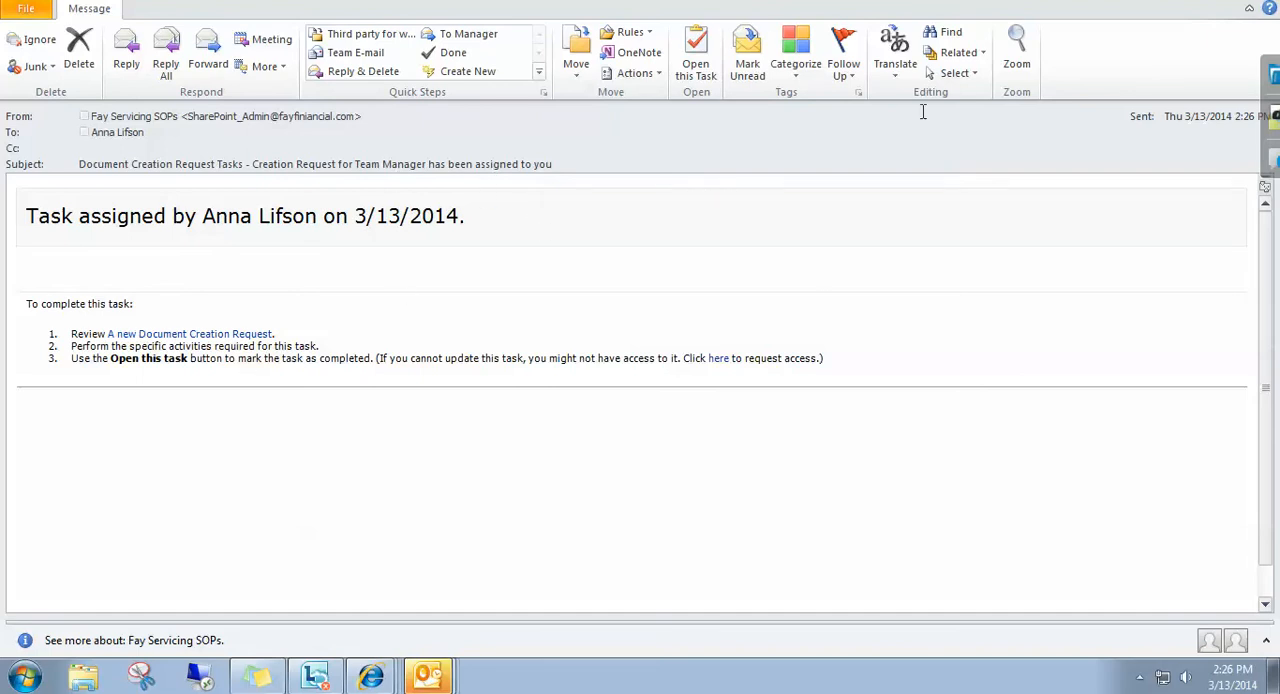
{"action": "mouse_move", "coordinate": [372, 676]}
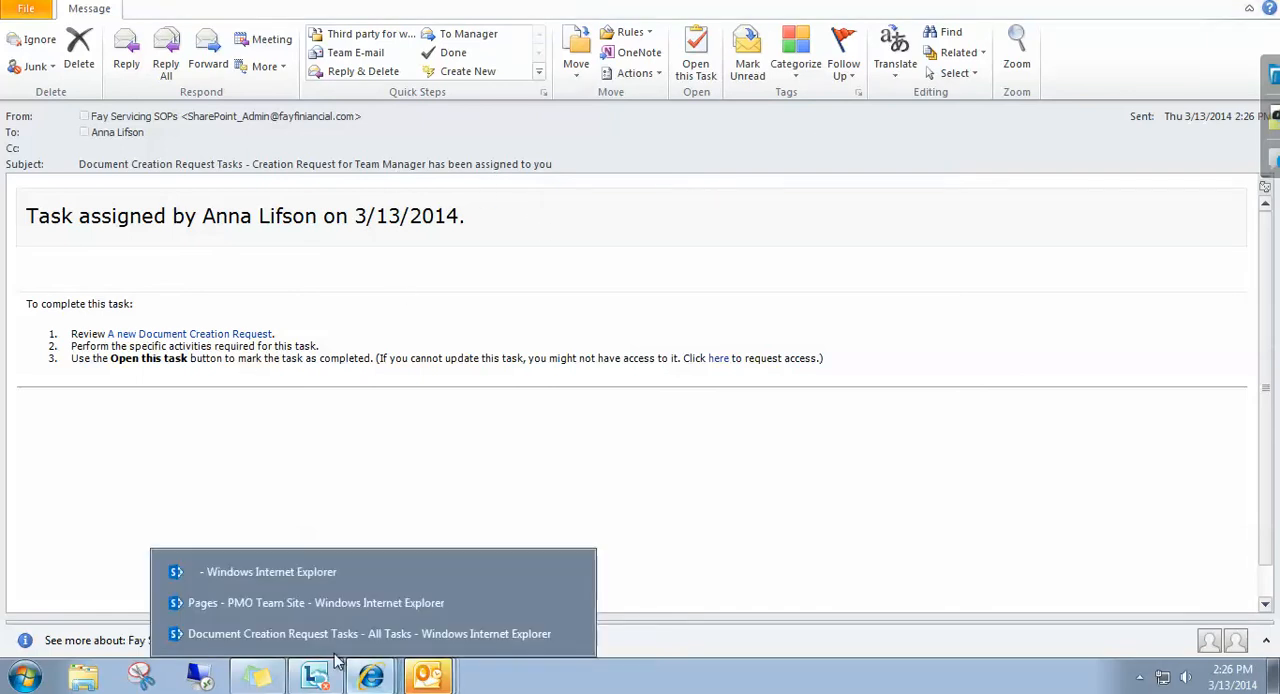
{"action": "left_click", "coordinate": [325, 638]}
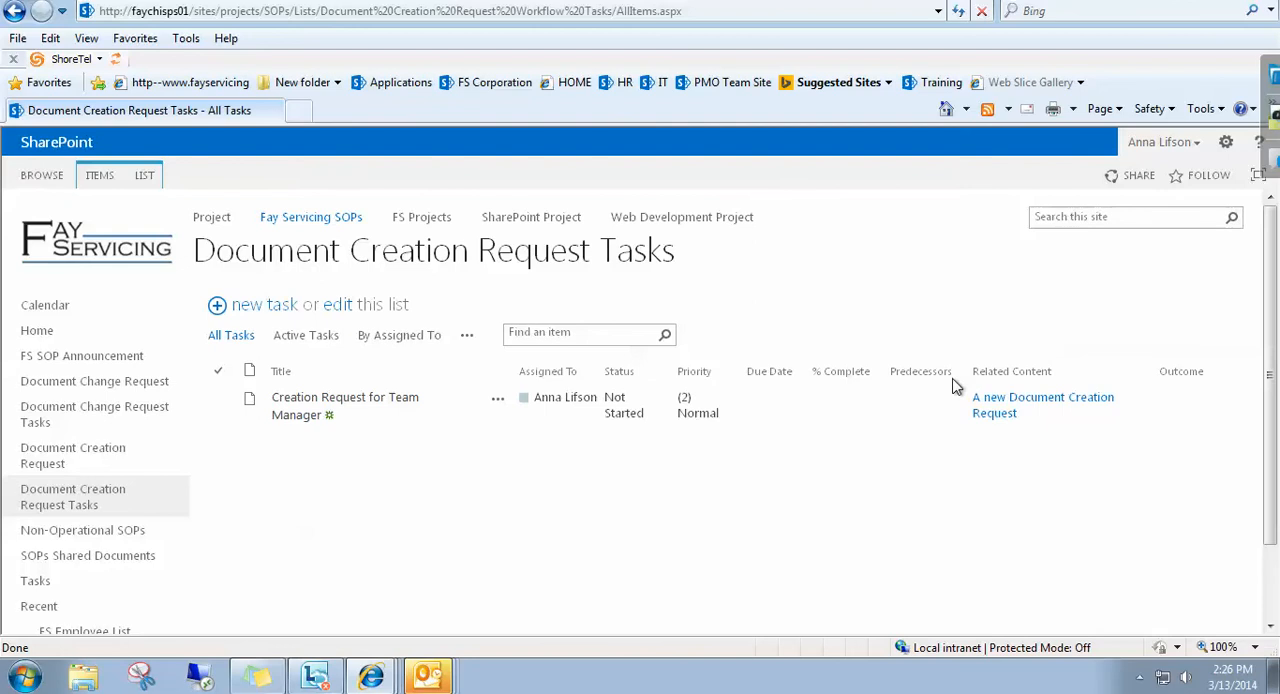
Open the request related to the Creation Request for Team Manager task and put it into editing.
{"action": "left_click", "coordinate": [1000, 418]}
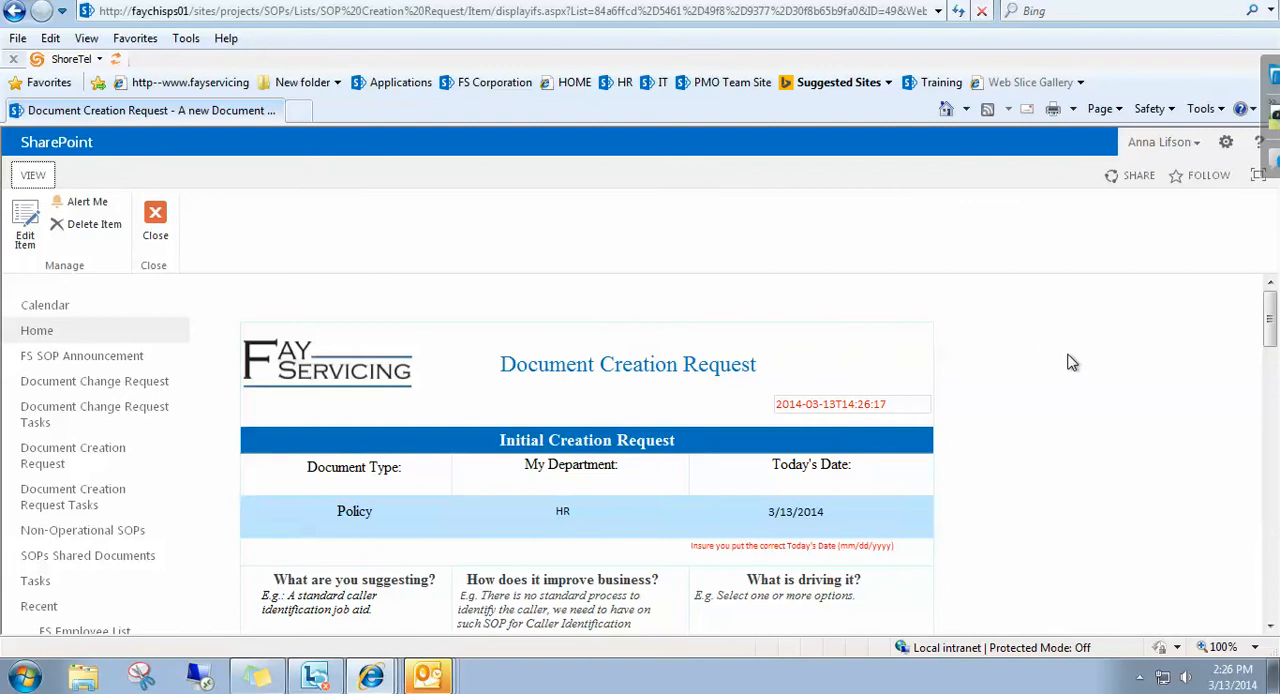
{"action": "mouse_move", "coordinate": [1273, 330]}
{"action": "left_mouse_down"}
{"action": "mouse_move", "coordinate": [1275, 363]}
{"action": "mouse_move", "coordinate": [1275, 341]}
{"action": "left_mouse_up"}
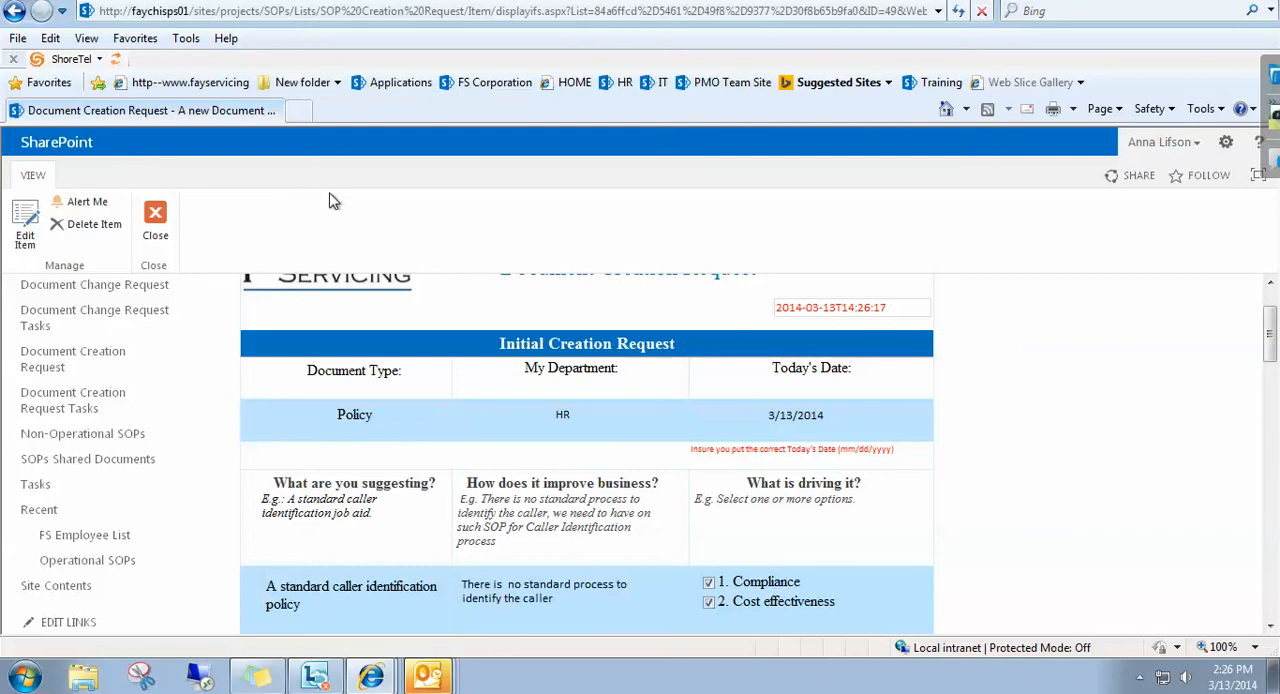
{"action": "left_click", "coordinate": [25, 240]}
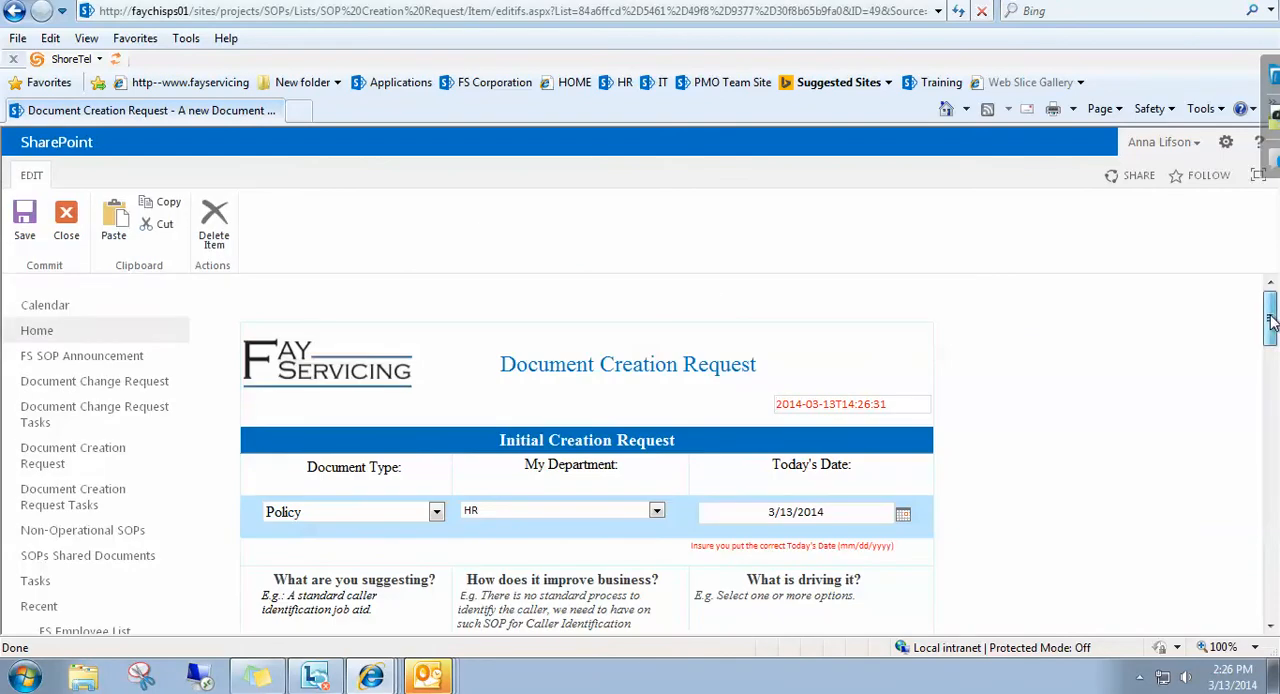
Set the team manager section's Date of Review to 3/13/2014 and Request Status to Finished.
{"action": "left_click_drag", "start_coordinate": [1270, 320], "coordinate": [1270, 437]}
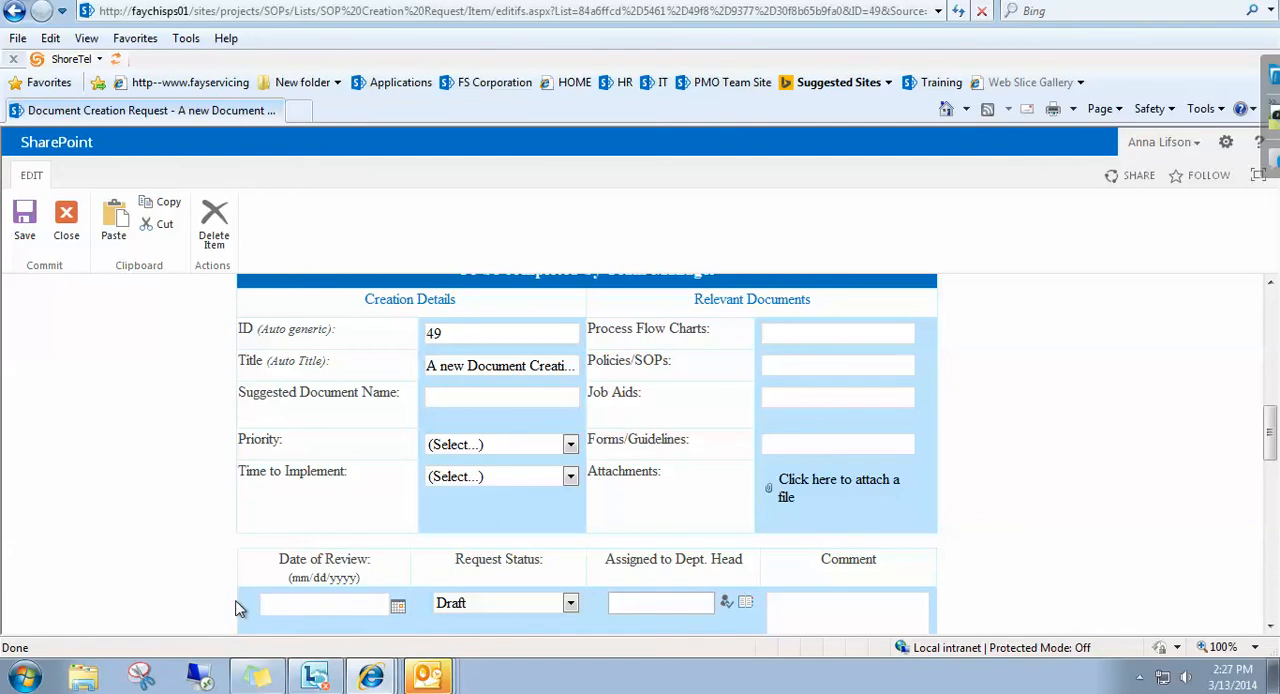
{"action": "left_click", "coordinate": [398, 607]}
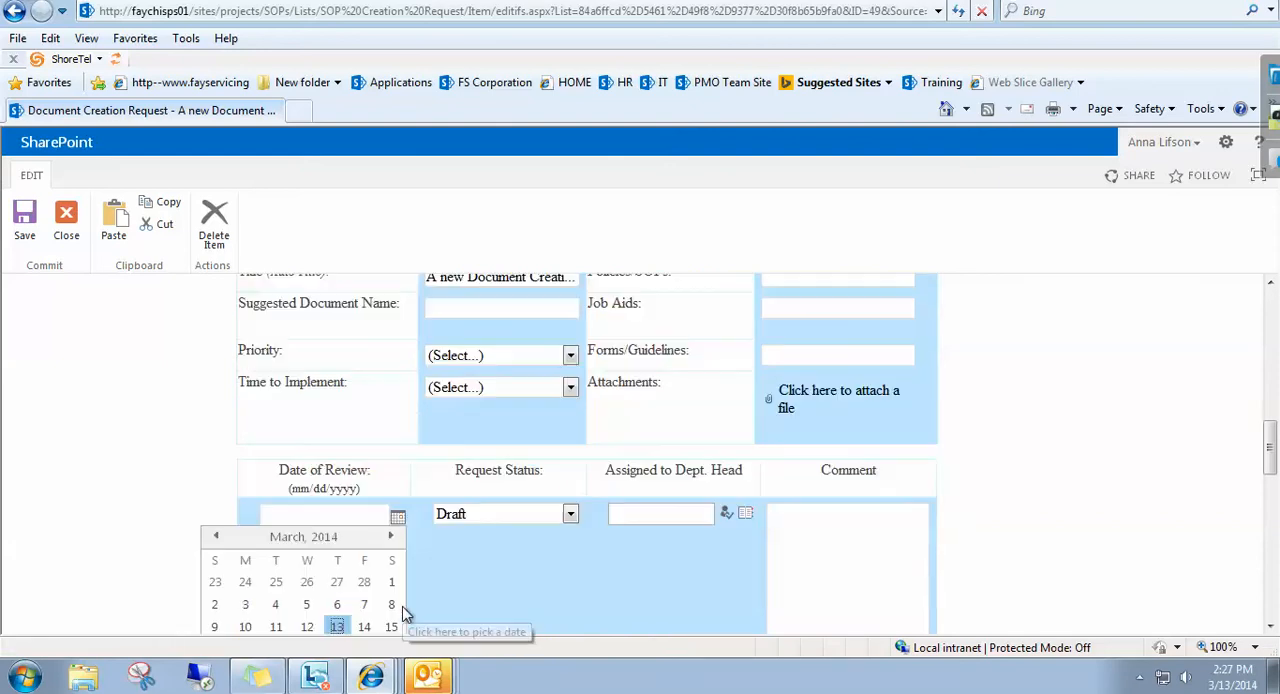
{"action": "left_click", "coordinate": [337, 626]}
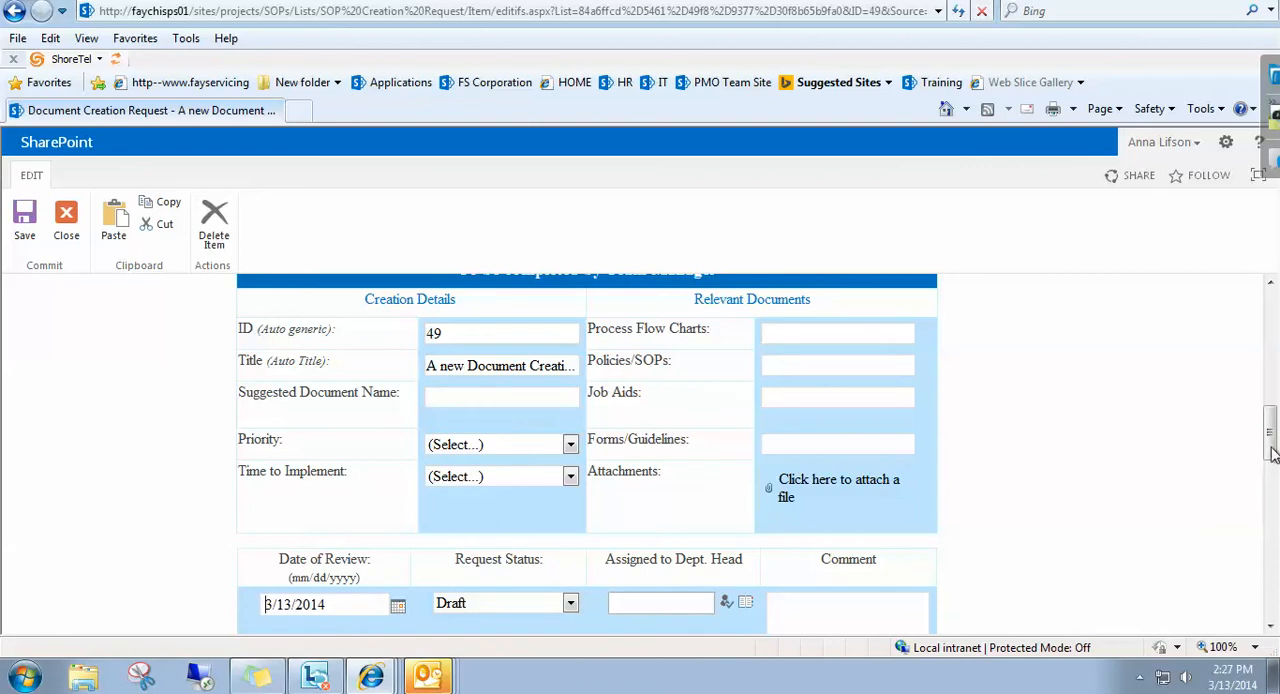
{"action": "left_click_drag", "start_coordinate": [1270, 448], "coordinate": [1272, 462]}
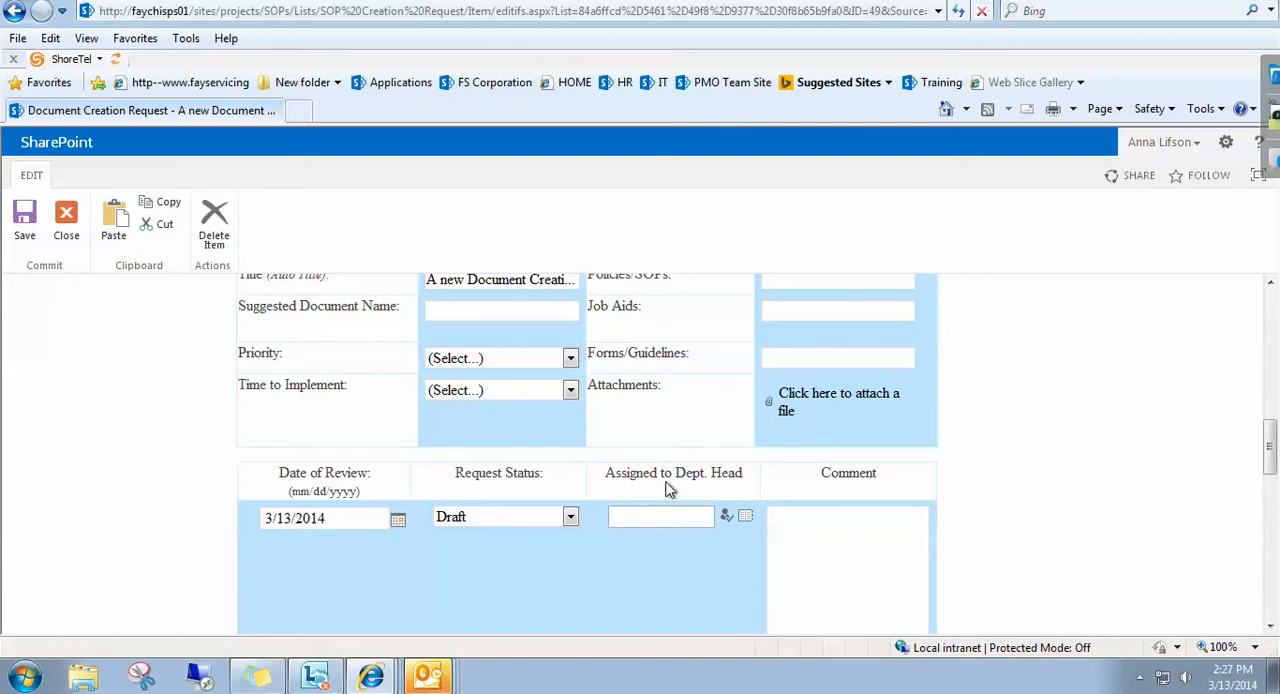
{"action": "left_click", "coordinate": [572, 517]}
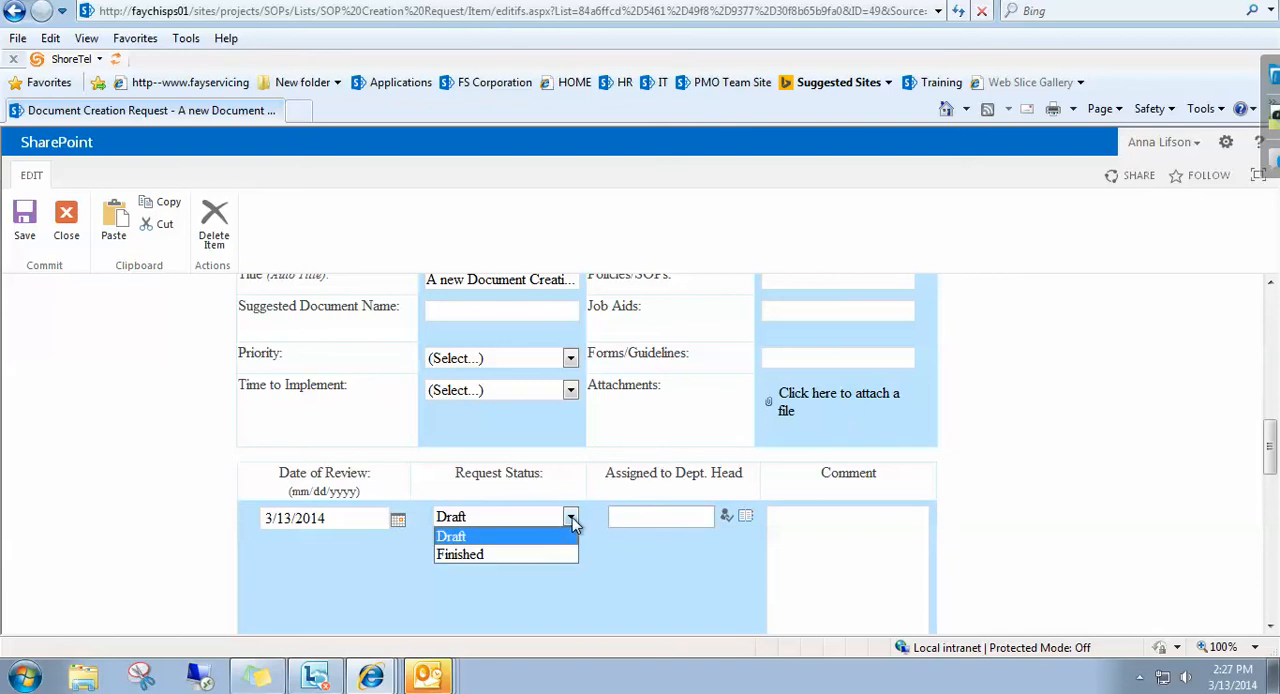
{"action": "left_click", "coordinate": [448, 556]}
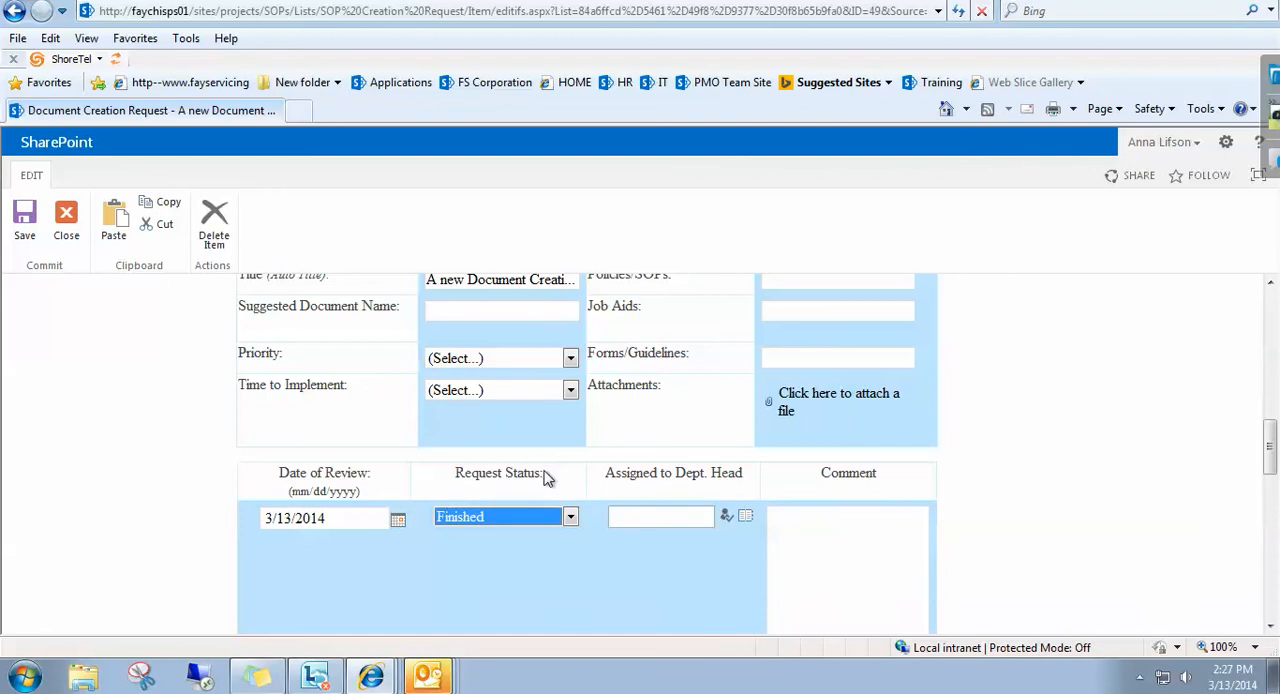
Enter and resolve the department head's name in Assigned to Dept. Head, and add the comment "testing".
{"action": "left_click", "coordinate": [641, 518]}
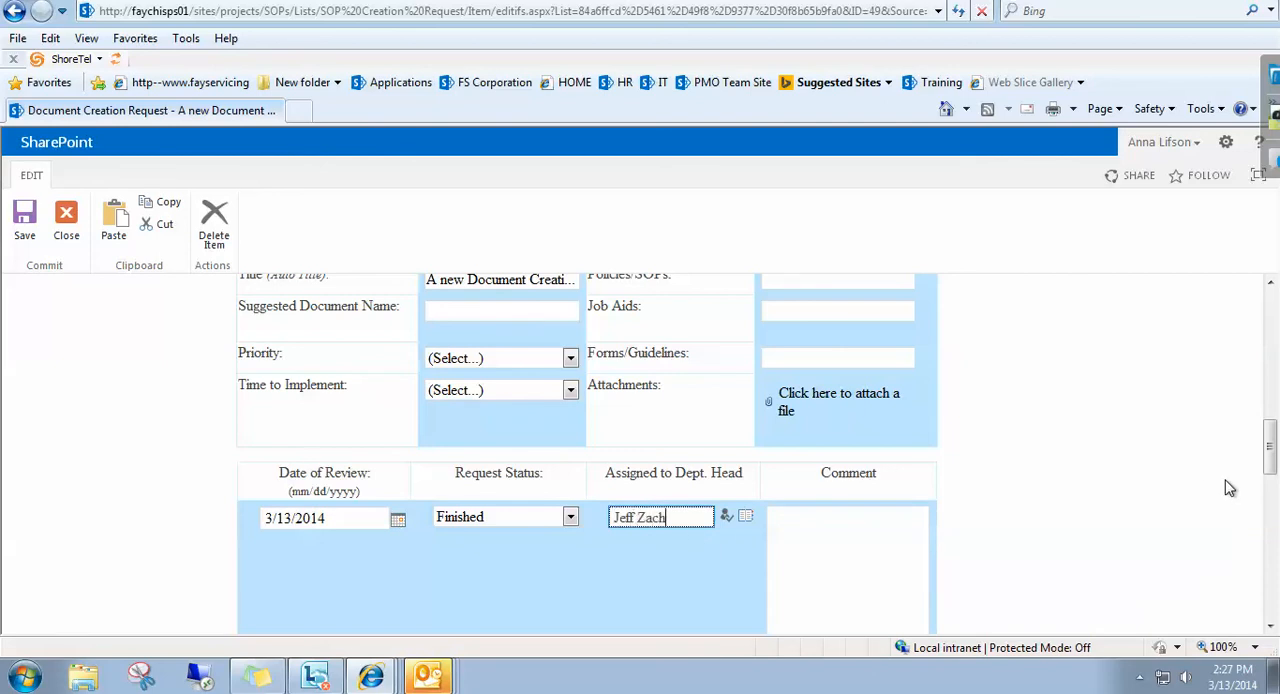
{"action": "left_click", "coordinate": [1174, 461]}
{"action": "left_click", "coordinate": [727, 519]}
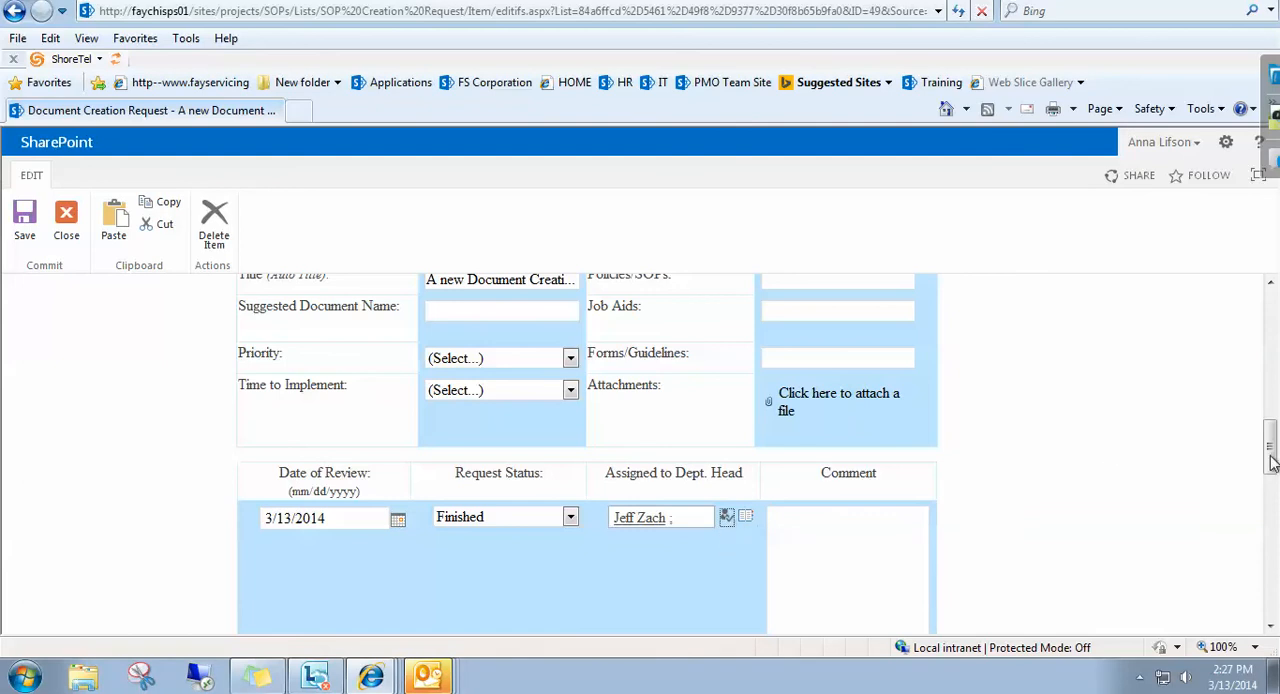
{"action": "left_click_drag", "start_coordinate": [1270, 462], "coordinate": [1272, 480]}
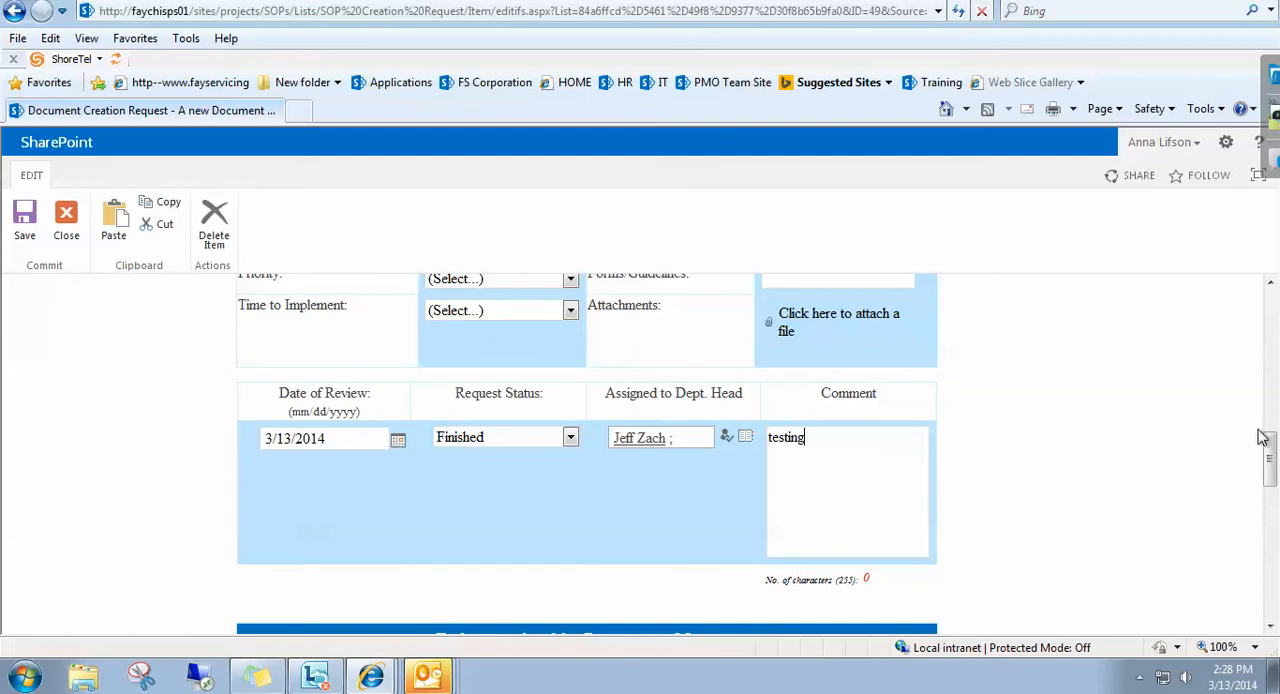
Fill in the Creation Details with Suggested Document Name "Policy testing", Priority High and Time to Implement 2 weeks.
{"action": "left_click_drag", "start_coordinate": [1270, 470], "coordinate": [1271, 430]}
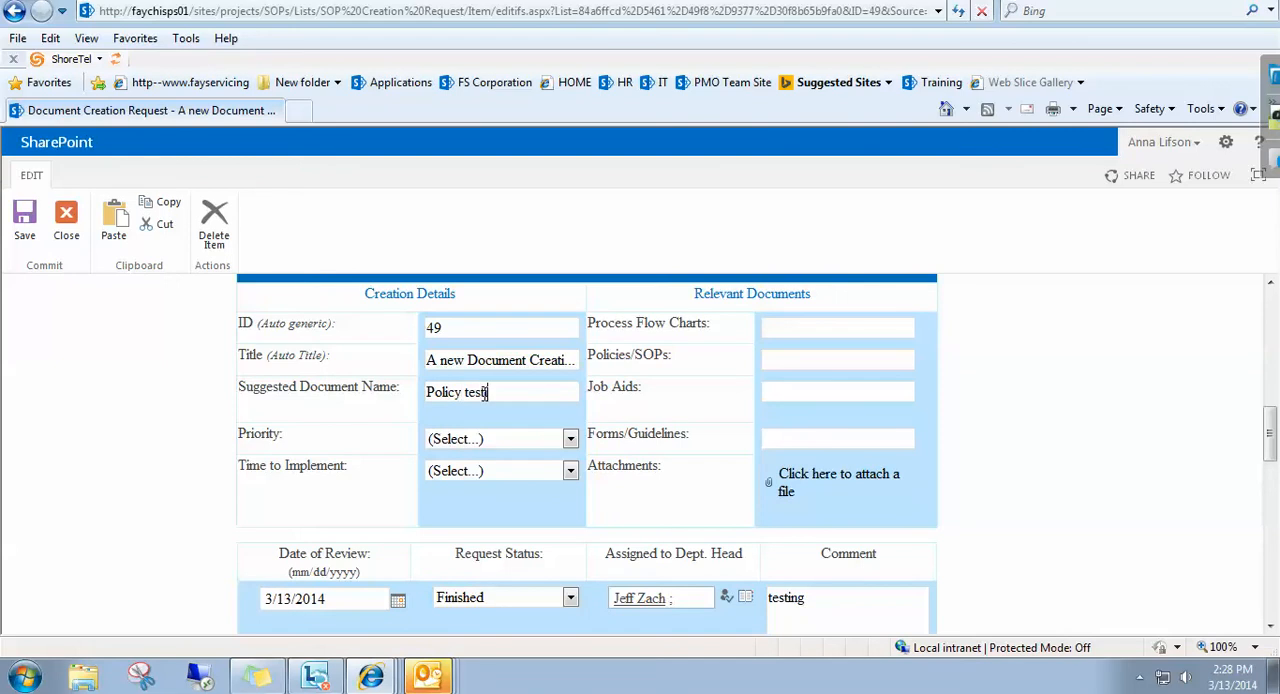
{"action": "type", "text": "ing"}
{"action": "left_click", "coordinate": [478, 440]}
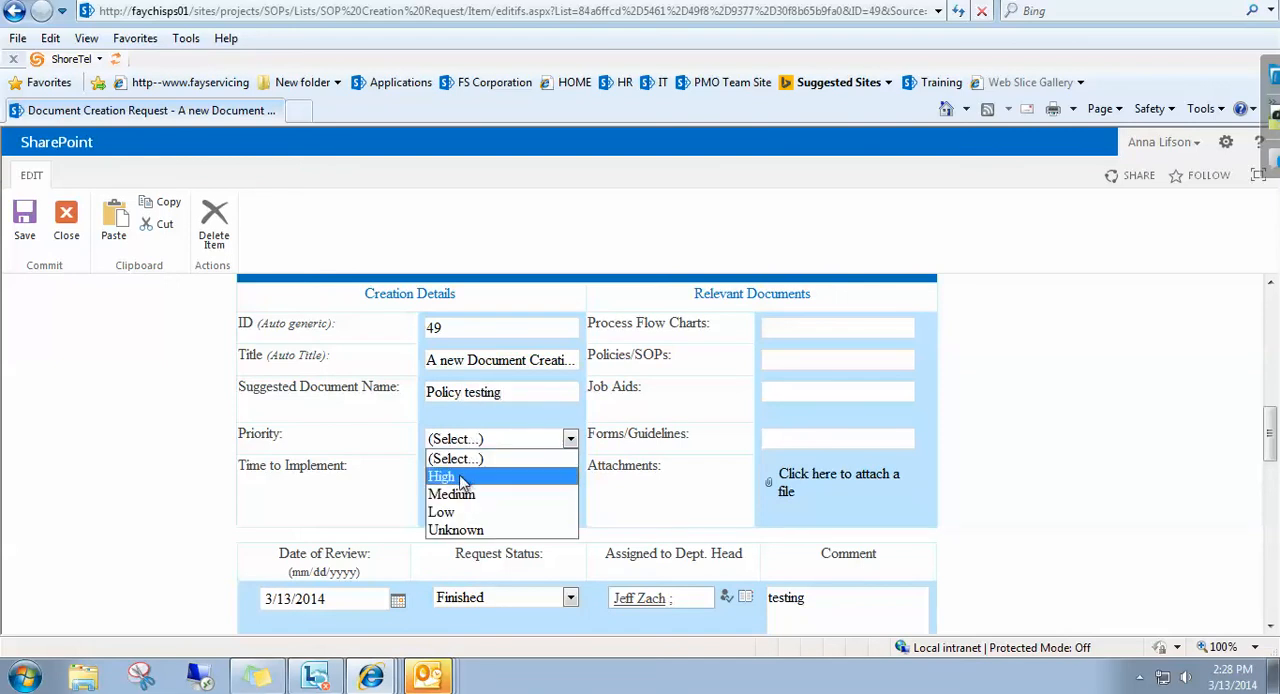
{"action": "left_click", "coordinate": [463, 479]}
{"action": "left_click", "coordinate": [470, 472]}
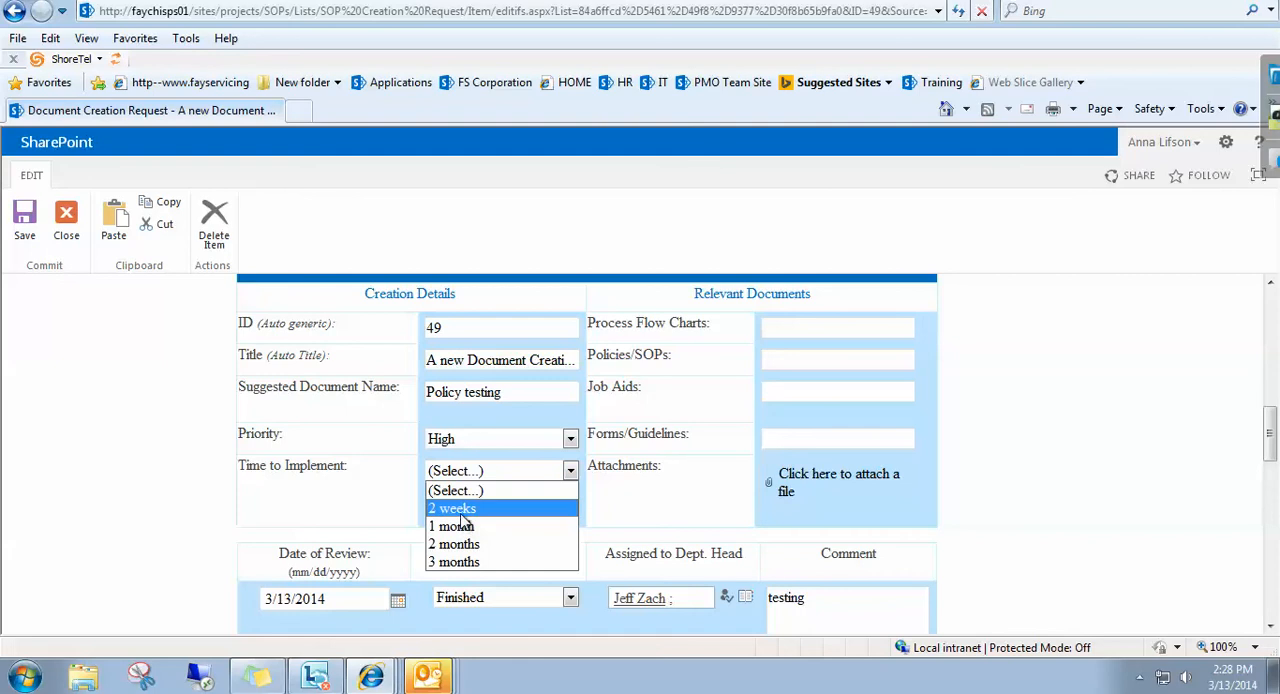
{"action": "left_click", "coordinate": [460, 512]}
Enter "testing" for Process Flow Charts, Policies/SOPs and Job Aids under Relevant Documents.
{"action": "left_click", "coordinate": [817, 330]}
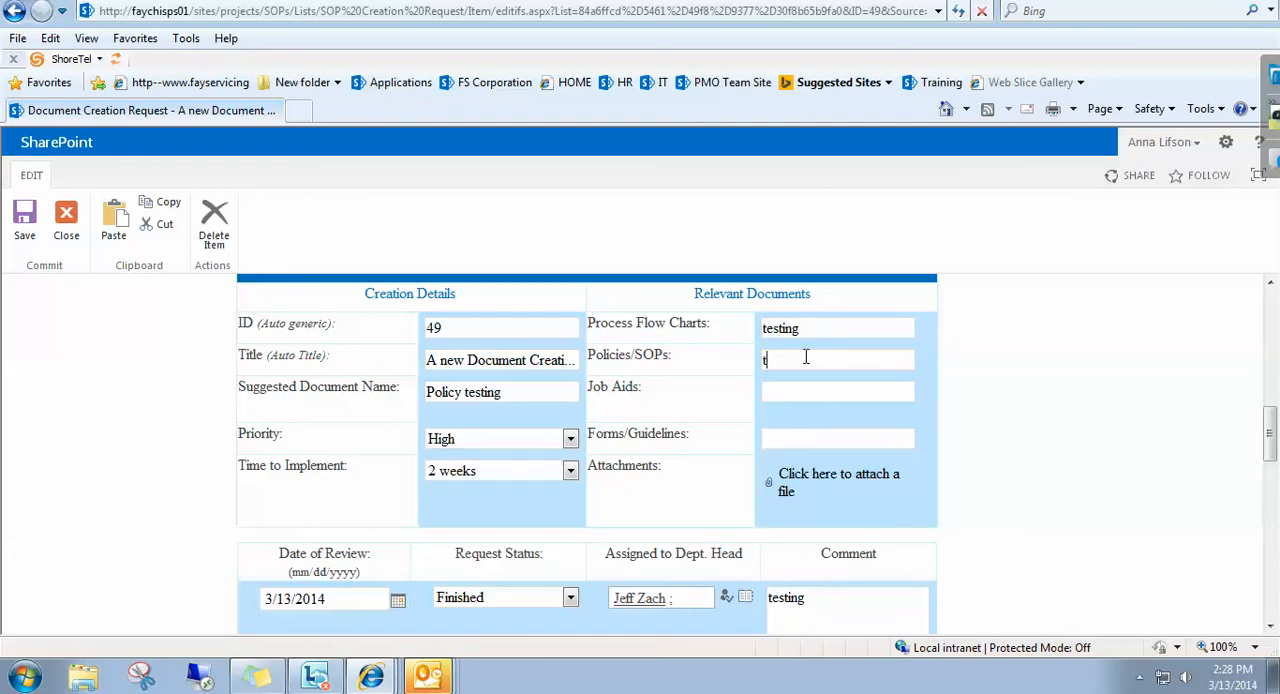
{"action": "left_click", "coordinate": [805, 358]}
{"action": "type", "text": "testing"}
{"action": "left_click", "coordinate": [803, 397]}
{"action": "type", "text": "testing"}
Submit the edited request and close its view to return to the Document Creation Request list.
{"action": "left_click_drag", "start_coordinate": [1270, 440], "coordinate": [1272, 572]}
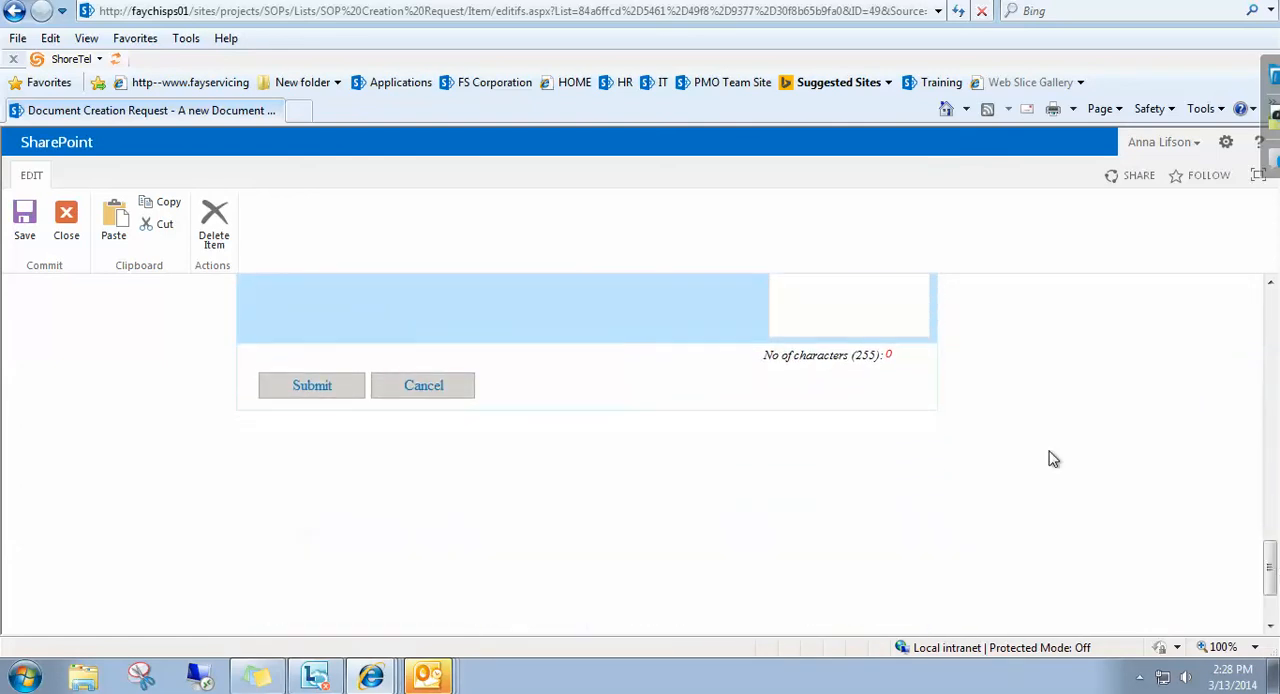
{"action": "left_click", "coordinate": [303, 392]}
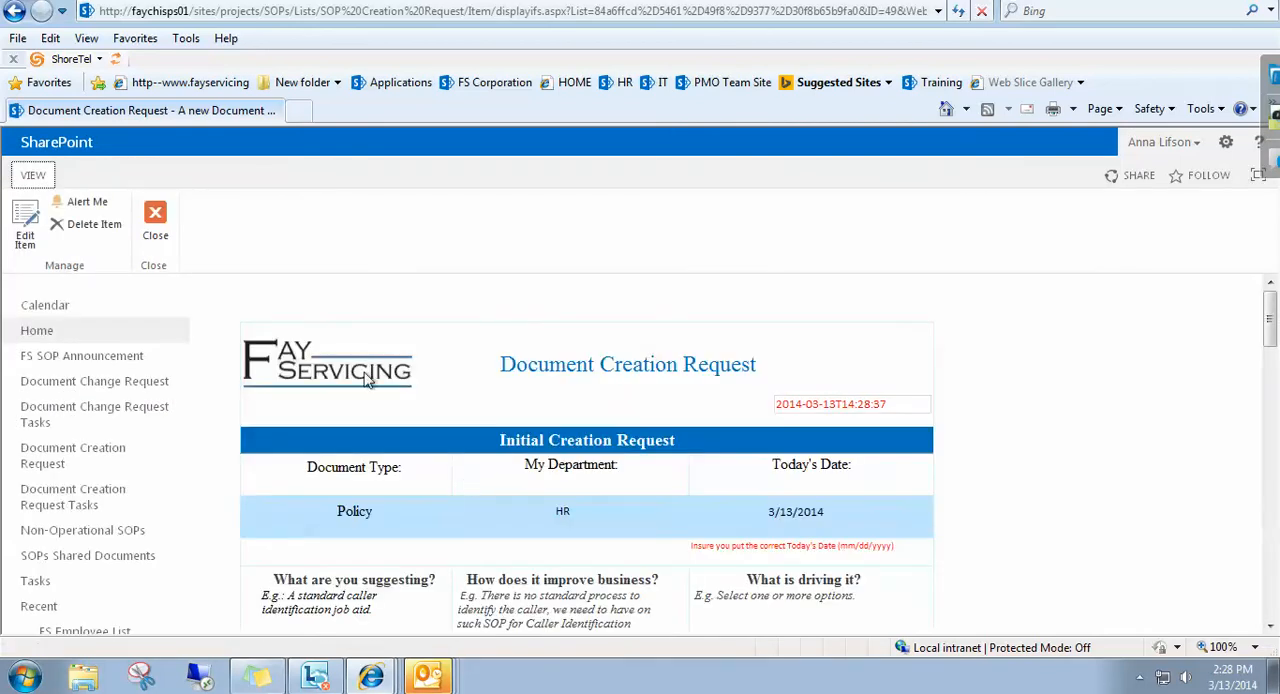
{"action": "left_click", "coordinate": [157, 213]}
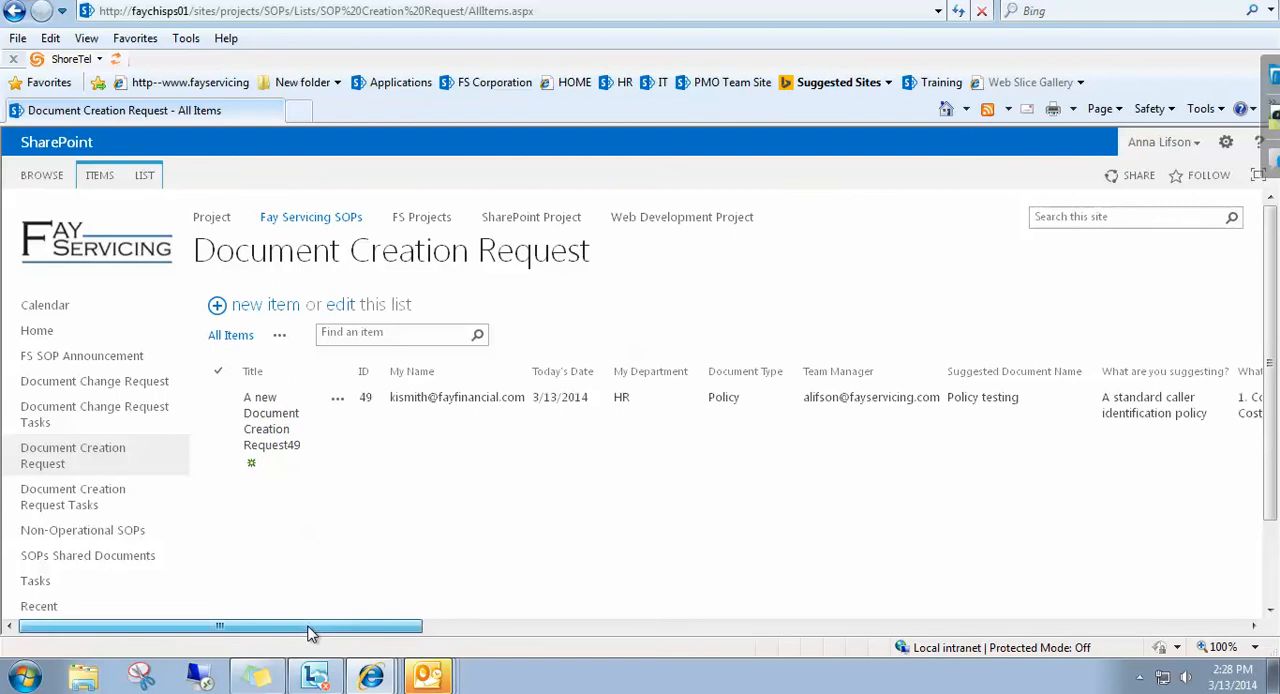
{"action": "left_click_drag", "start_coordinate": [309, 626], "coordinate": [214, 509]}
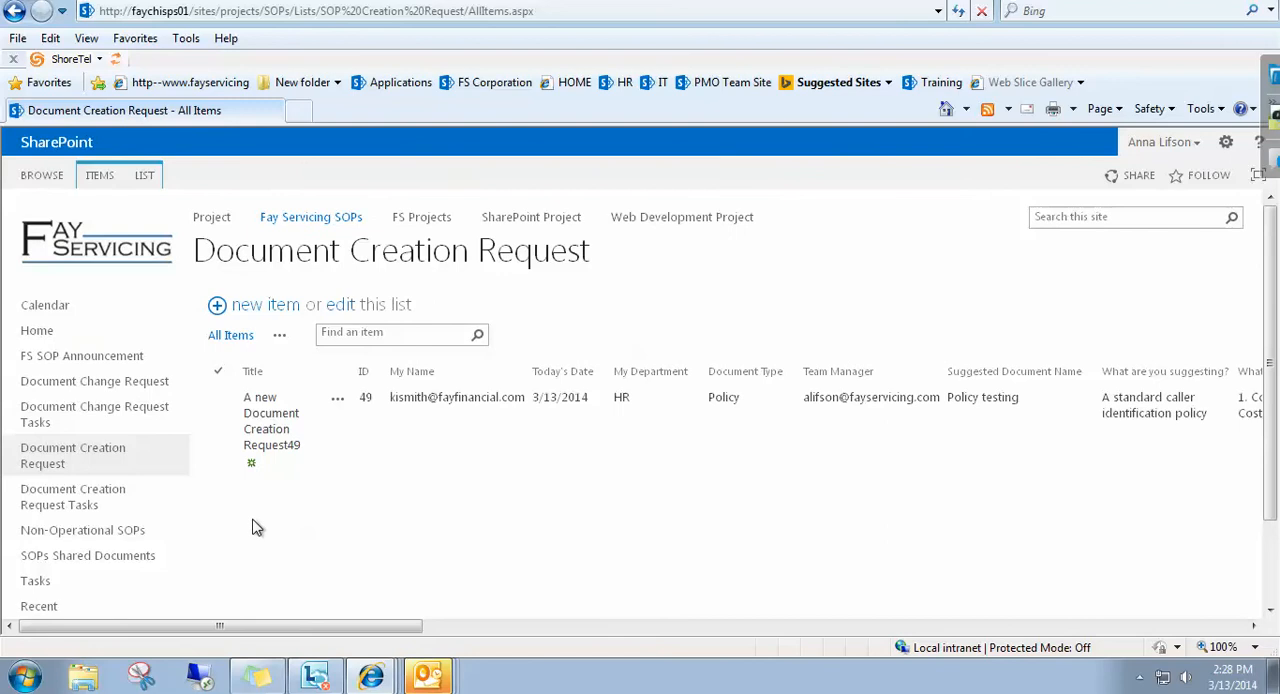
Open the Creation Request for Team Manager task from the Document Creation Request Tasks list and mark it complete.
{"action": "left_click", "coordinate": [72, 506]}
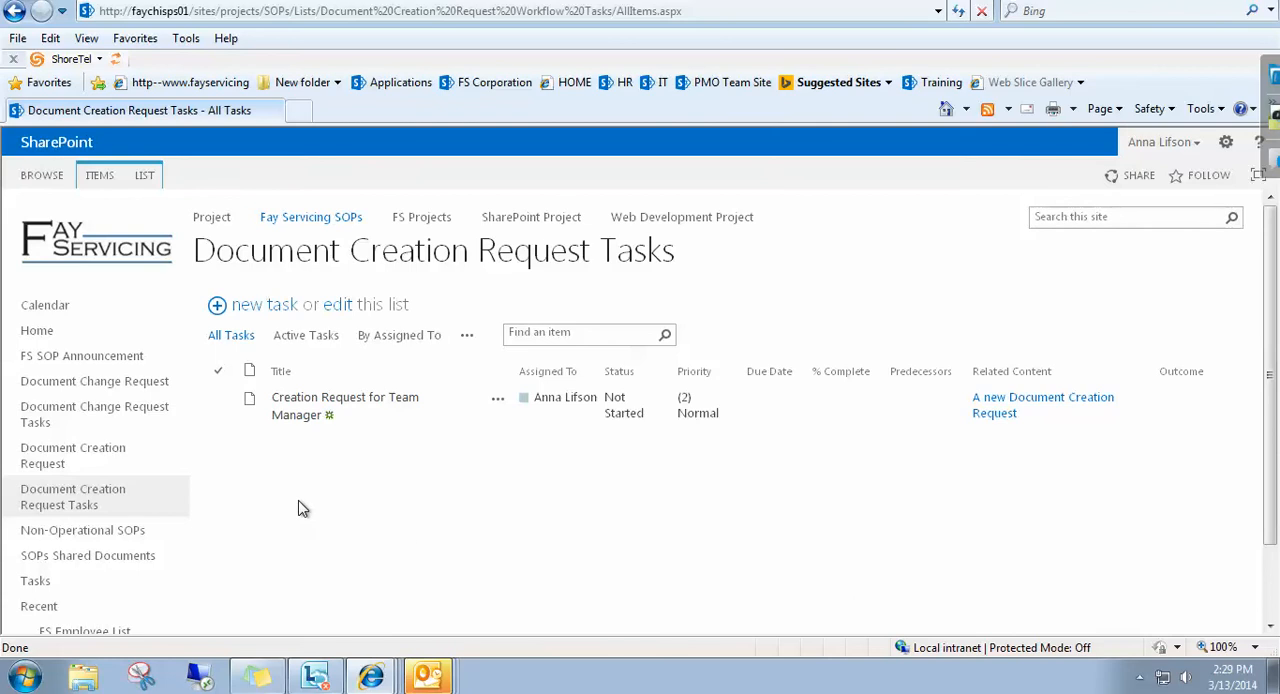
{"action": "left_click", "coordinate": [300, 416]}
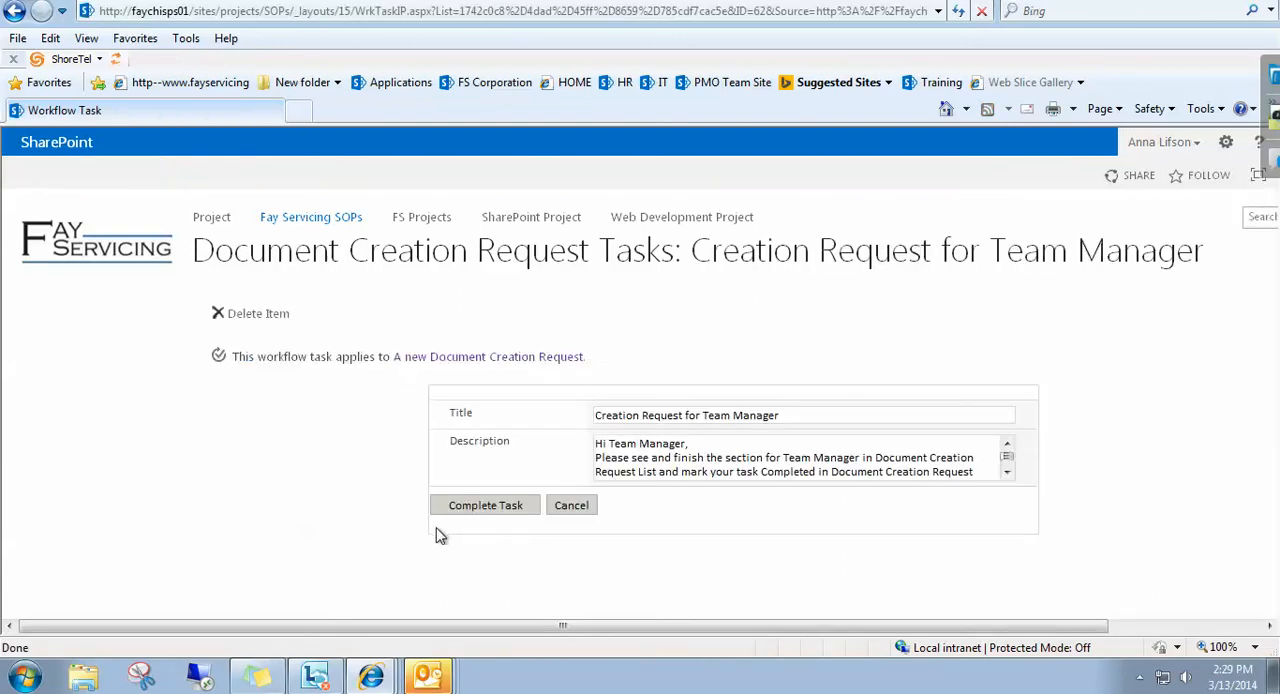
{"action": "left_click", "coordinate": [466, 506]}
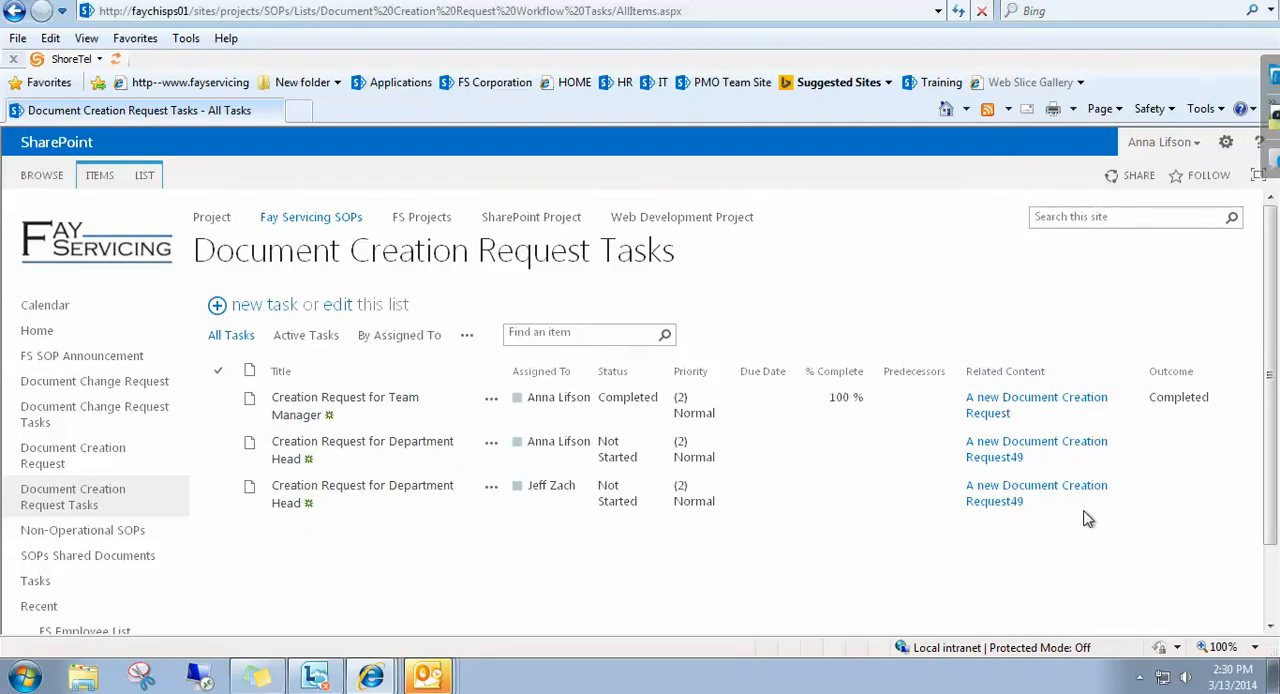
Open the request linked to the second Department Head task for editing and go to its Department Manager section.
{"action": "left_click", "coordinate": [1013, 505]}
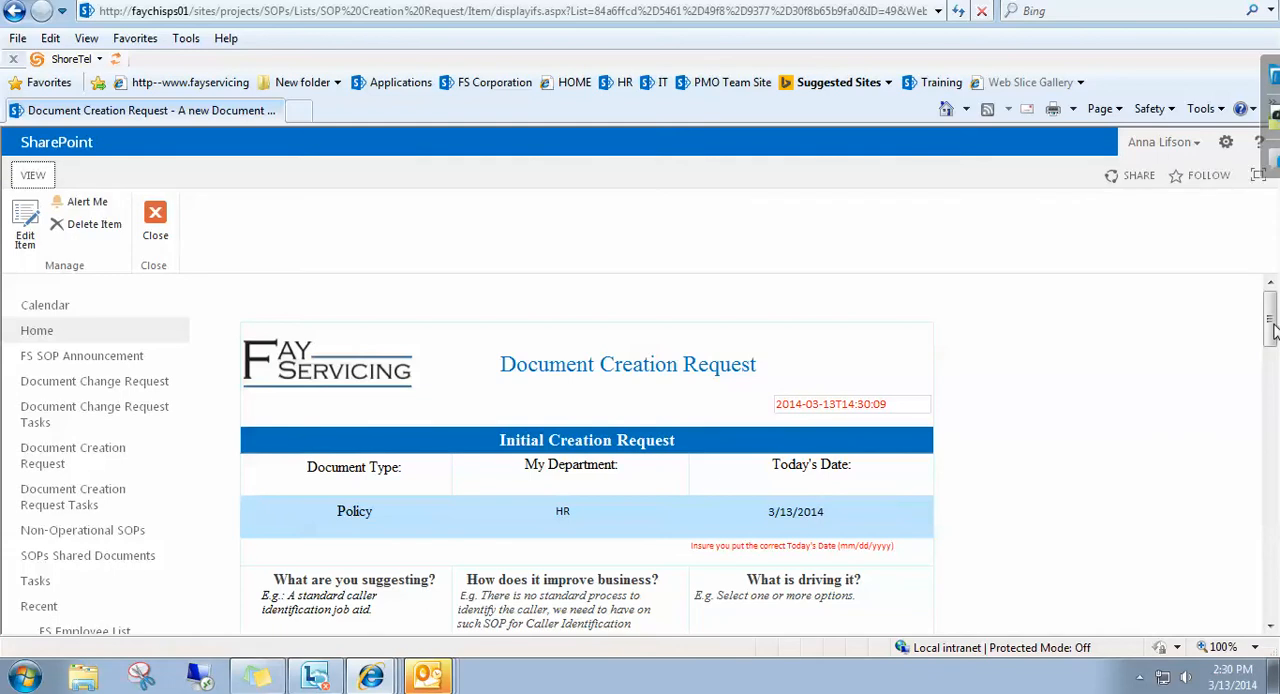
{"action": "mouse_move", "coordinate": [1272, 330]}
{"action": "left_mouse_down"}
{"action": "mouse_move", "coordinate": [1273, 514]}
{"action": "mouse_move", "coordinate": [1267, 318]}
{"action": "left_mouse_up"}
{"action": "left_click", "coordinate": [25, 238]}
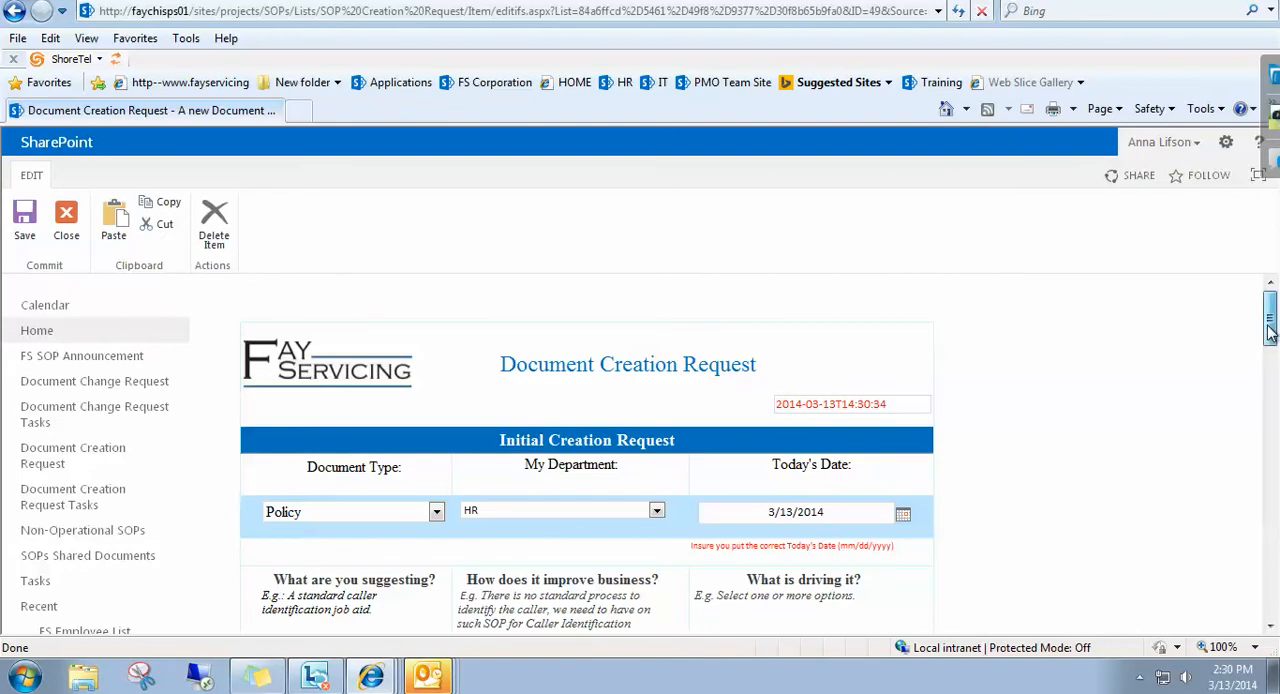
{"action": "left_click_drag", "start_coordinate": [1270, 318], "coordinate": [1270, 510]}
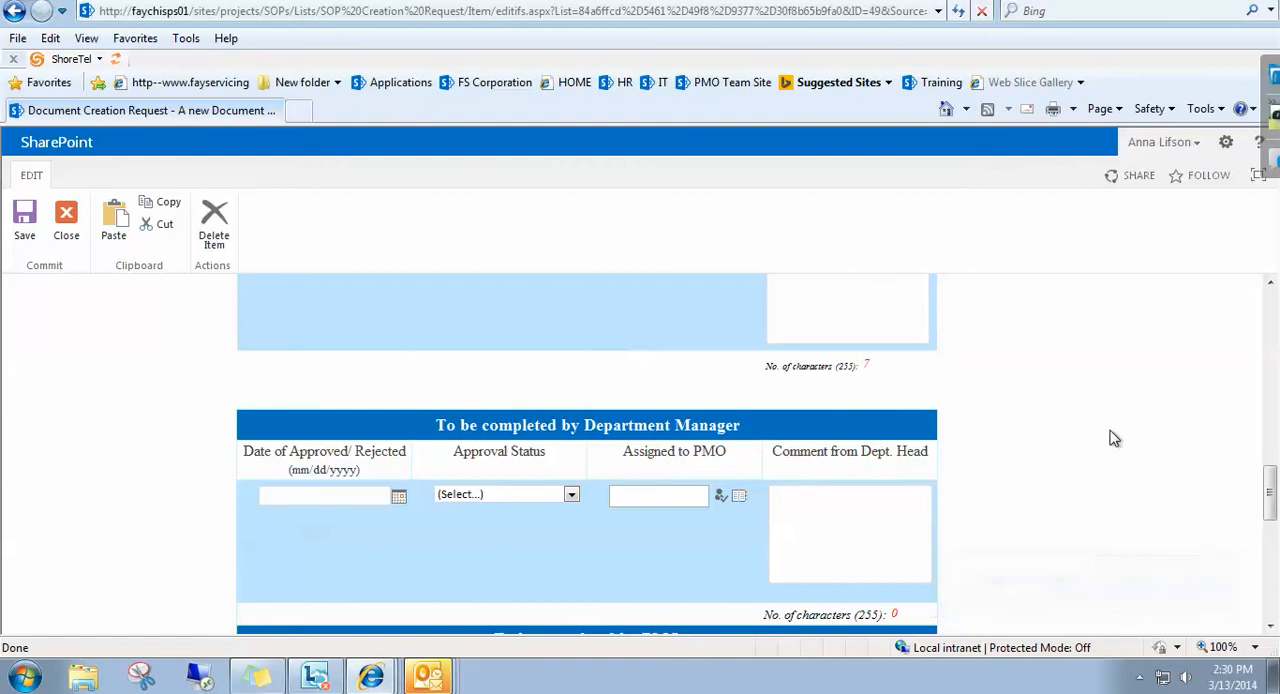
Switch to the Outlook inbox, read the newest Department Head task notification, and return to the request form in Internet Explorer.
{"action": "mouse_move", "coordinate": [430, 680]}
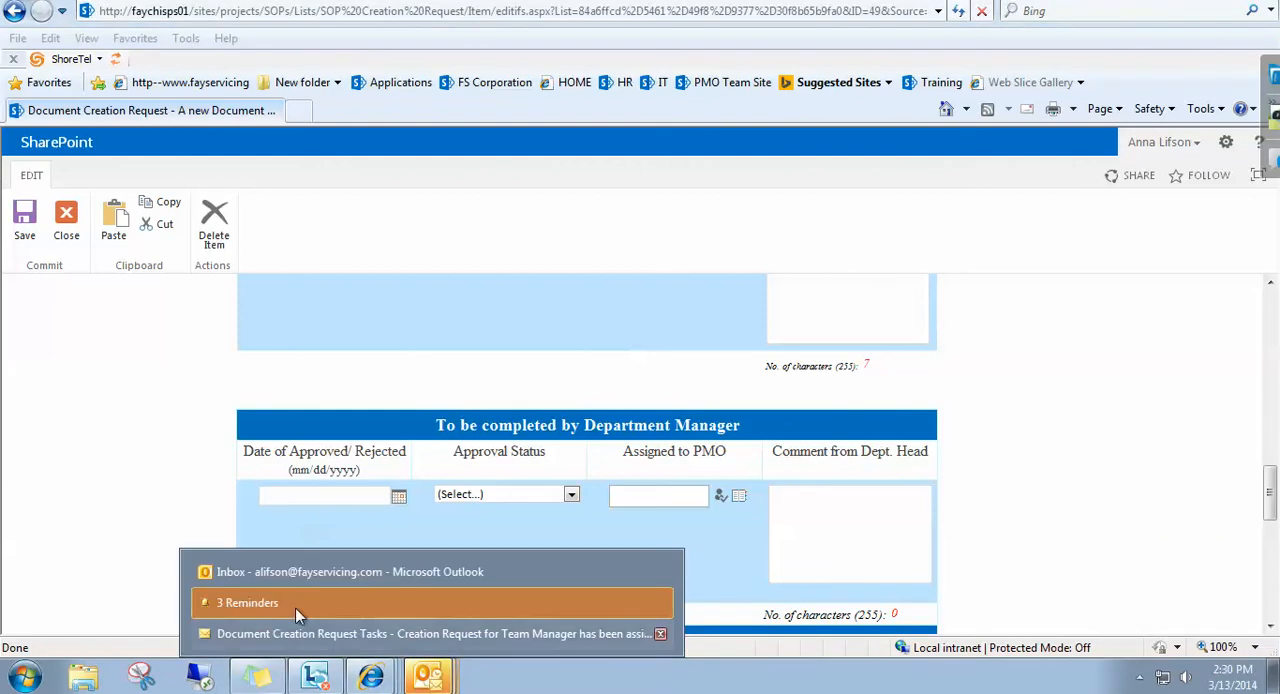
{"action": "left_click", "coordinate": [284, 571]}
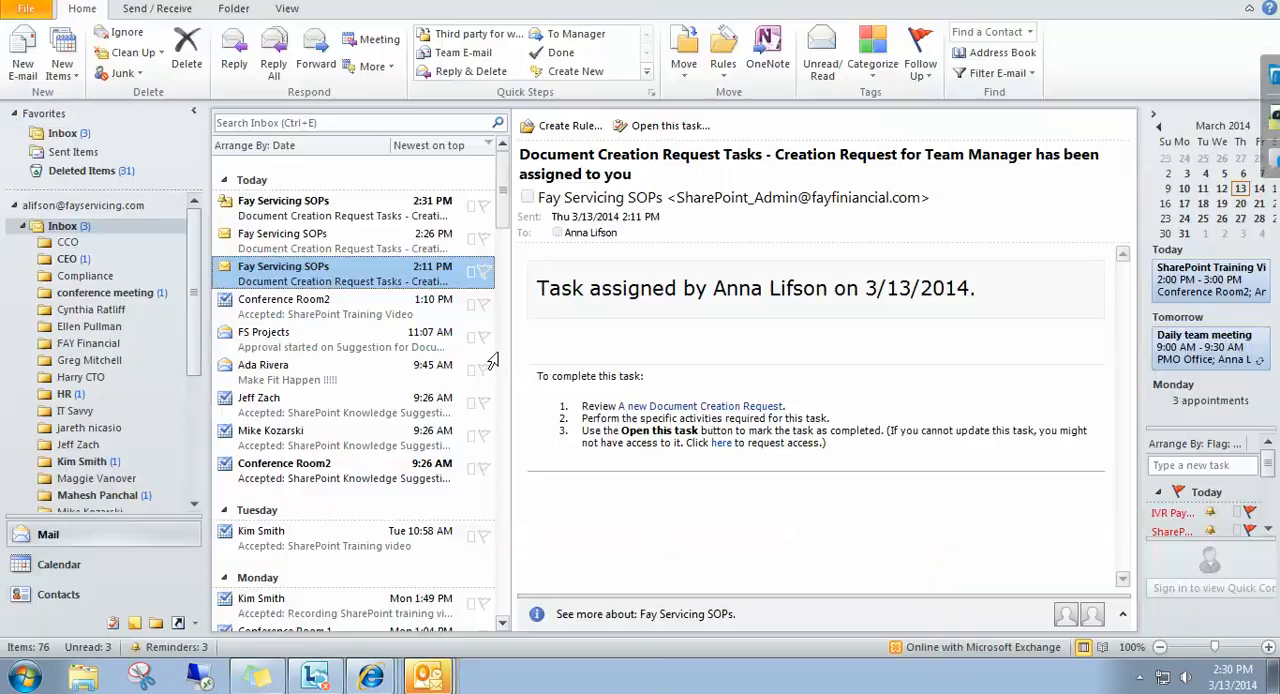
{"action": "left_click", "coordinate": [305, 203]}
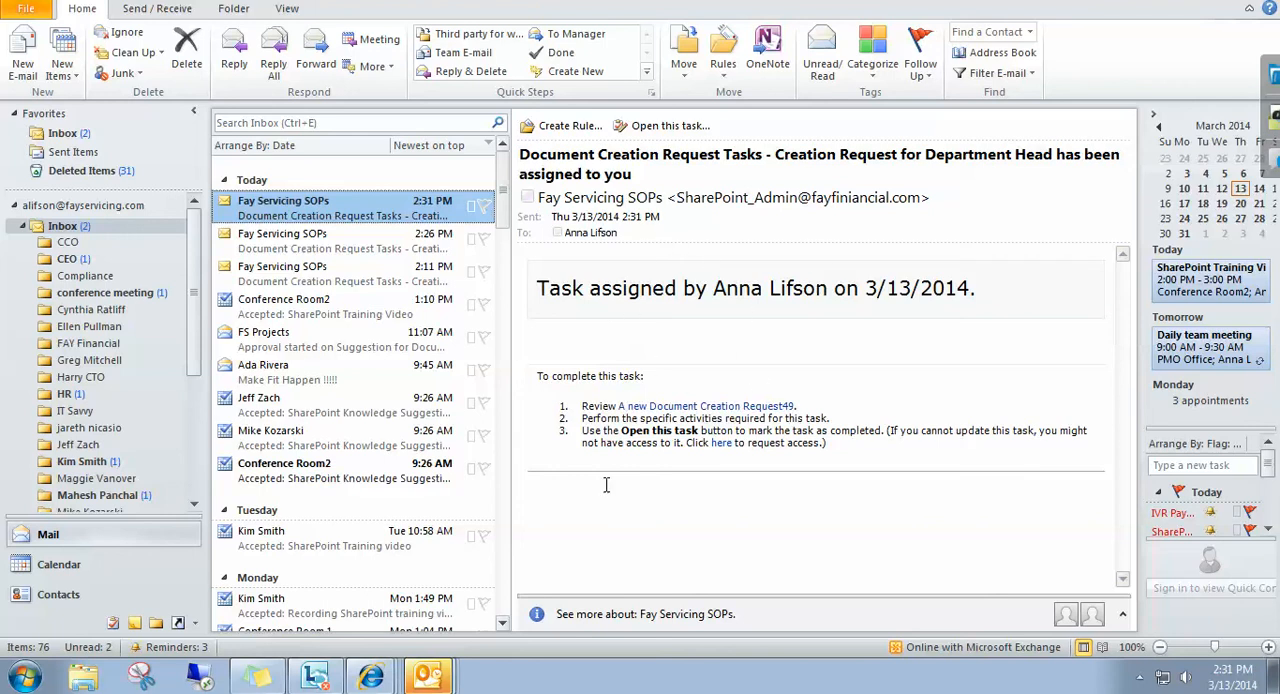
{"action": "left_click", "coordinate": [373, 680]}
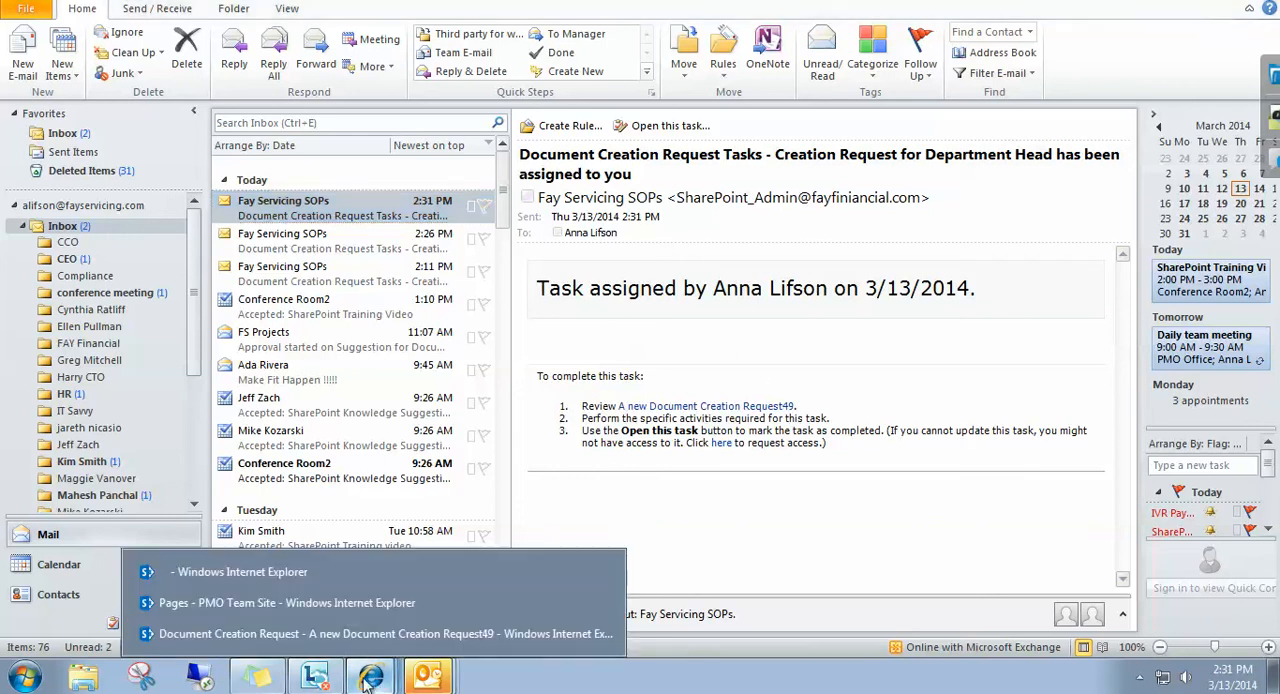
{"action": "left_click", "coordinate": [250, 640]}
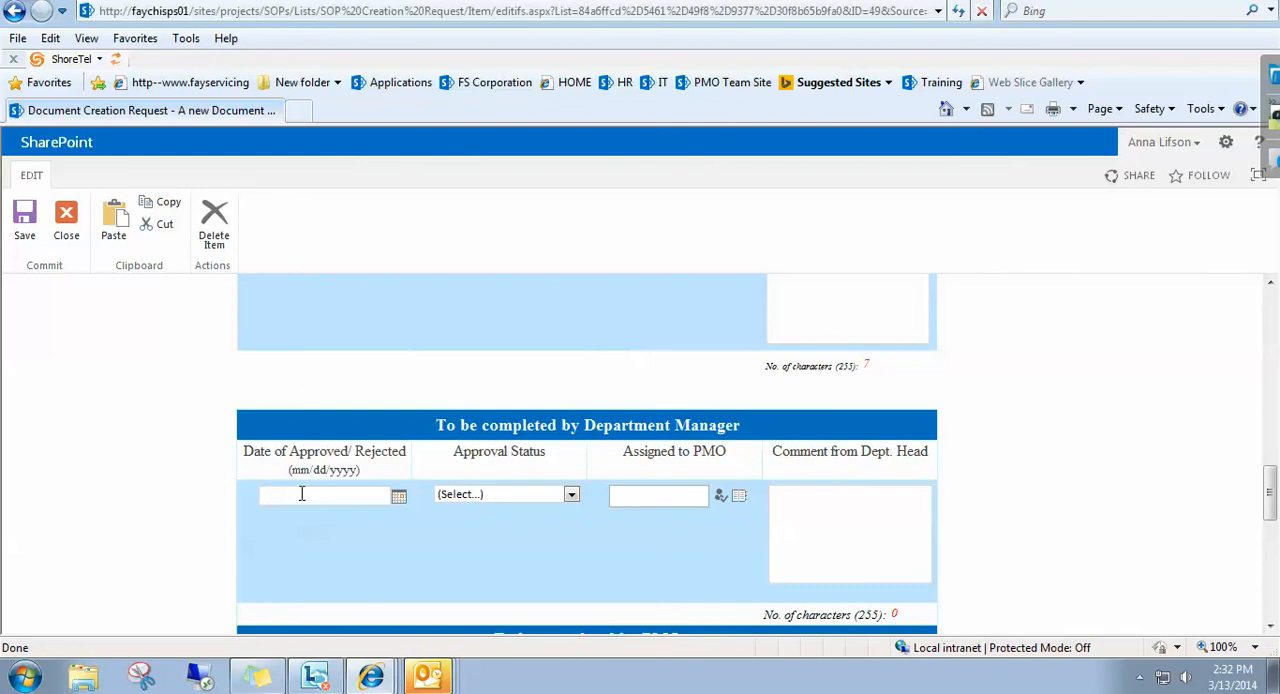
Complete the Department Manager section with date 3/13/2014, Approval Status Approved and the PMO assignee's name, resolved against the directory.
{"action": "type", "text": "3/13/2014"}
{"action": "left_click", "coordinate": [497, 497]}
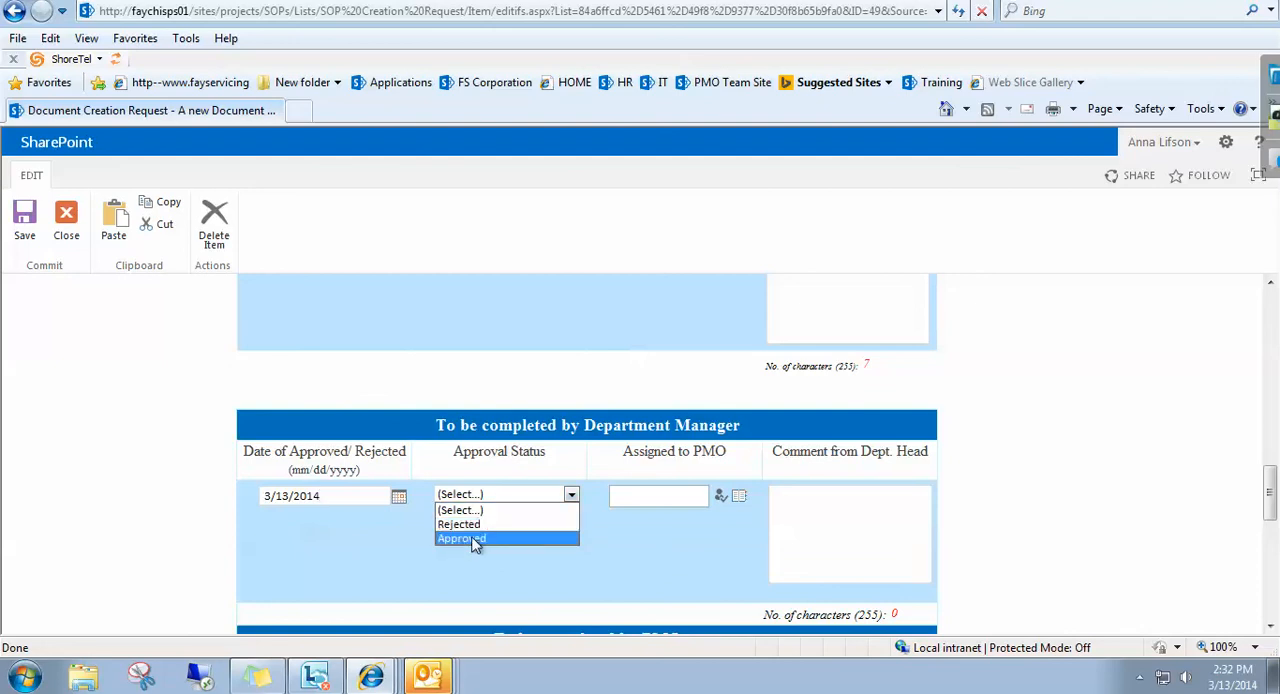
{"action": "left_click", "coordinate": [475, 540]}
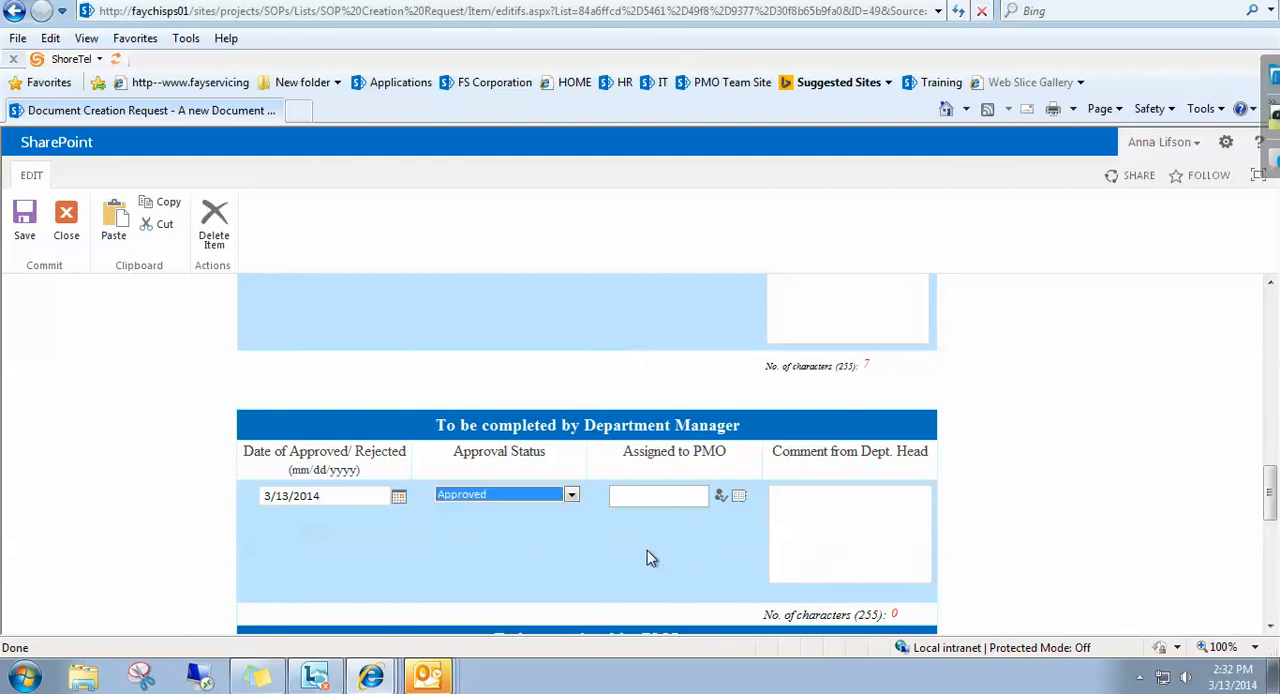
{"action": "left_click", "coordinate": [652, 500]}
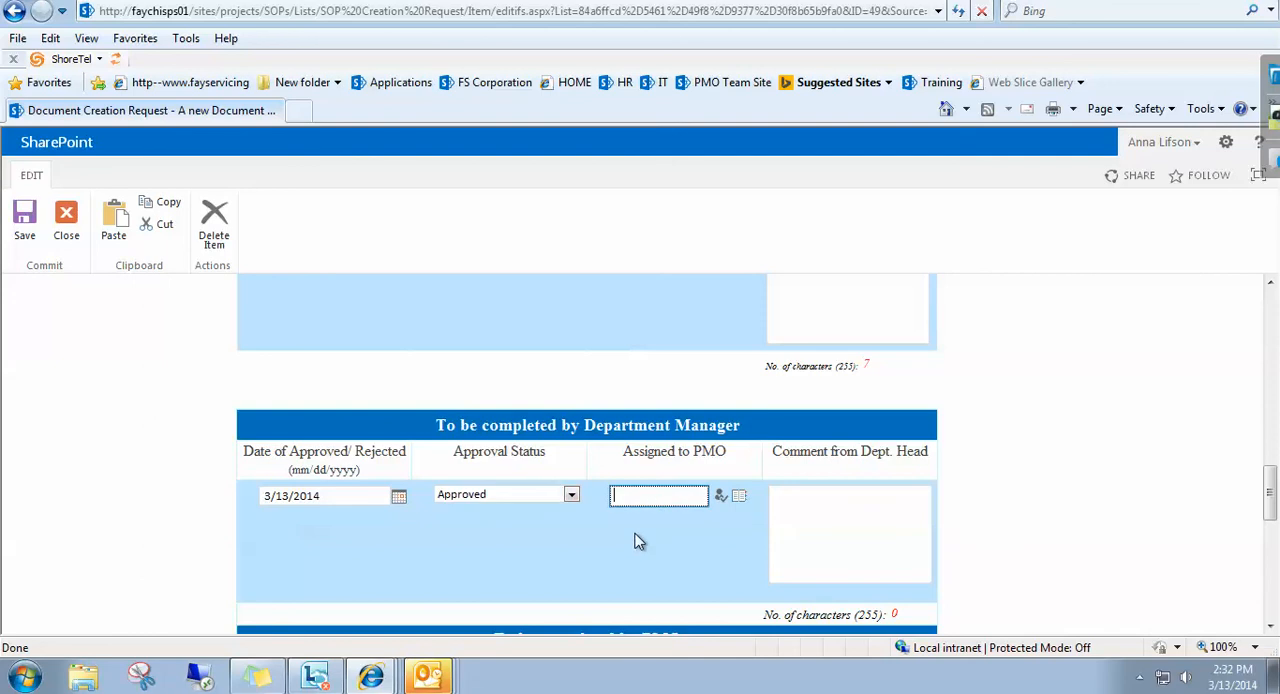
{"action": "left_click", "coordinate": [721, 497]}
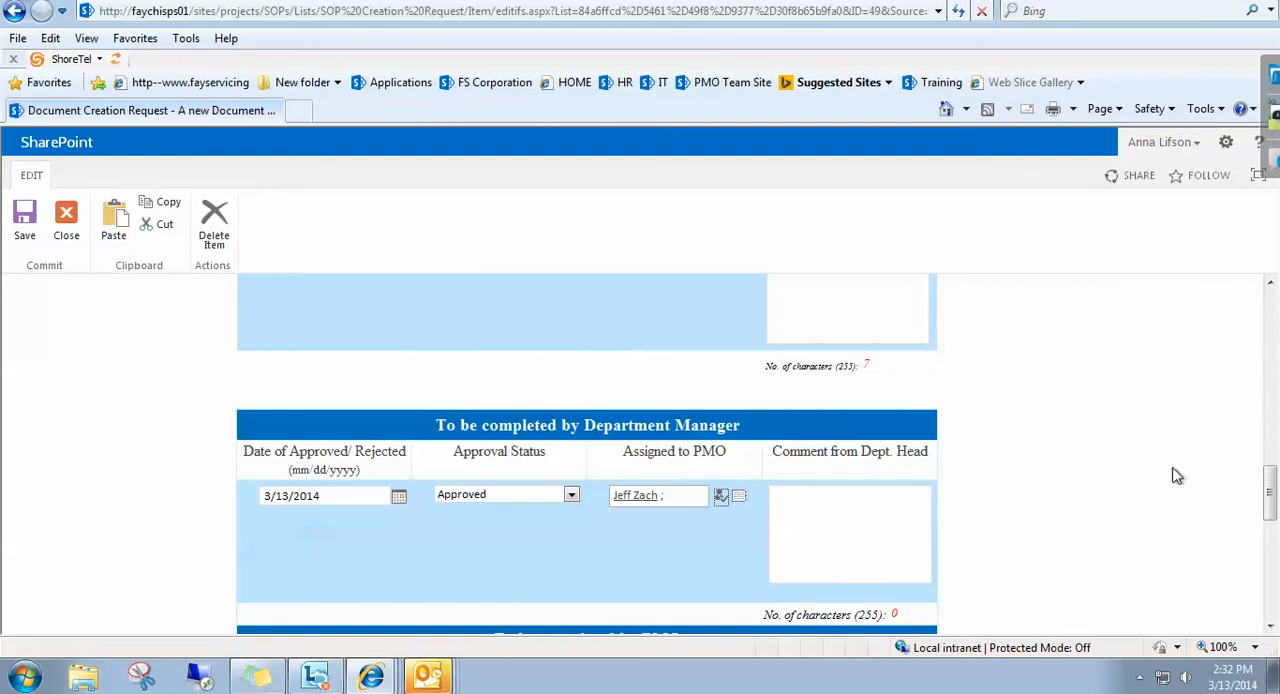
Reselect Approved as the department manager's Approval Status, submit the request form and close its view.
{"action": "left_click_drag", "start_coordinate": [1272, 505], "coordinate": [1273, 547]}
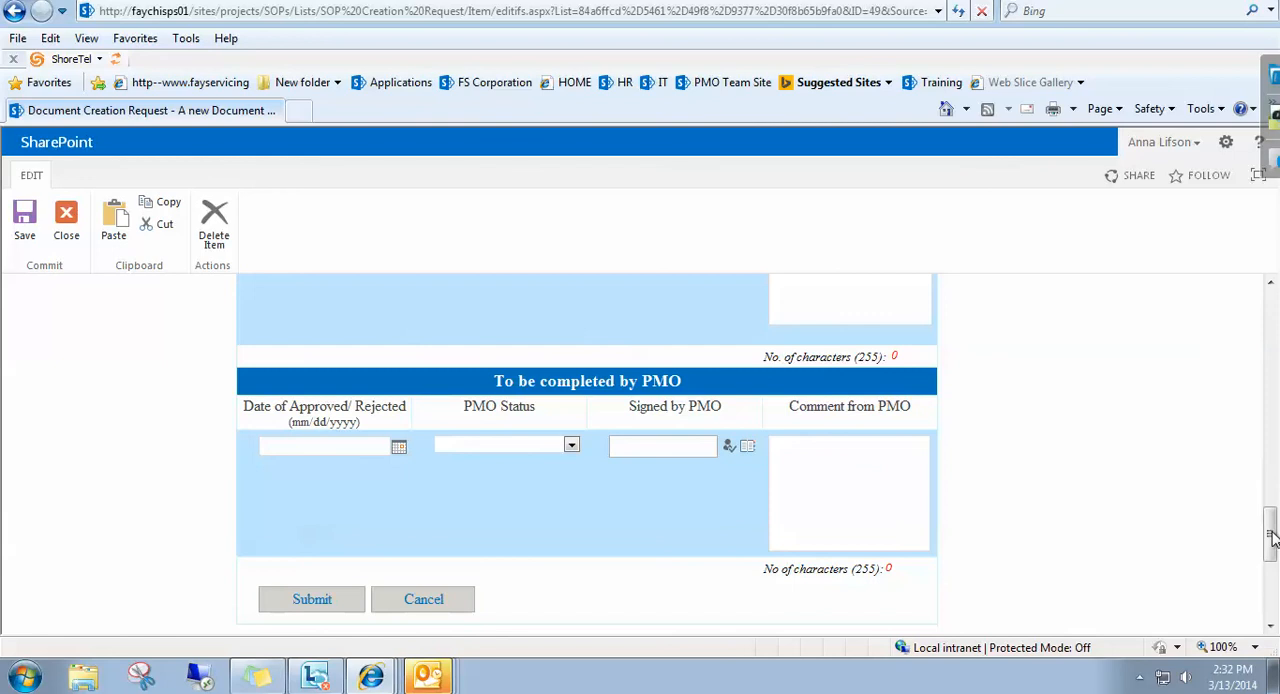
{"action": "left_click_drag", "start_coordinate": [1272, 540], "coordinate": [1270, 505]}
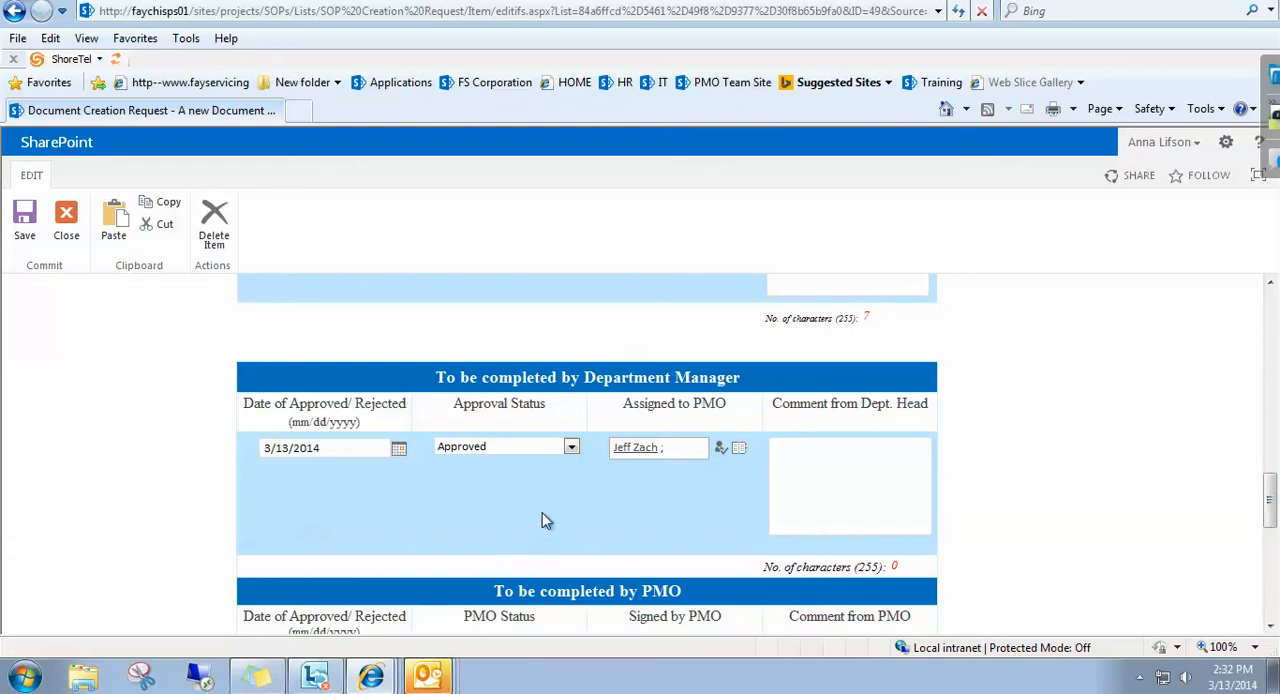
{"action": "left_click", "coordinate": [571, 447]}
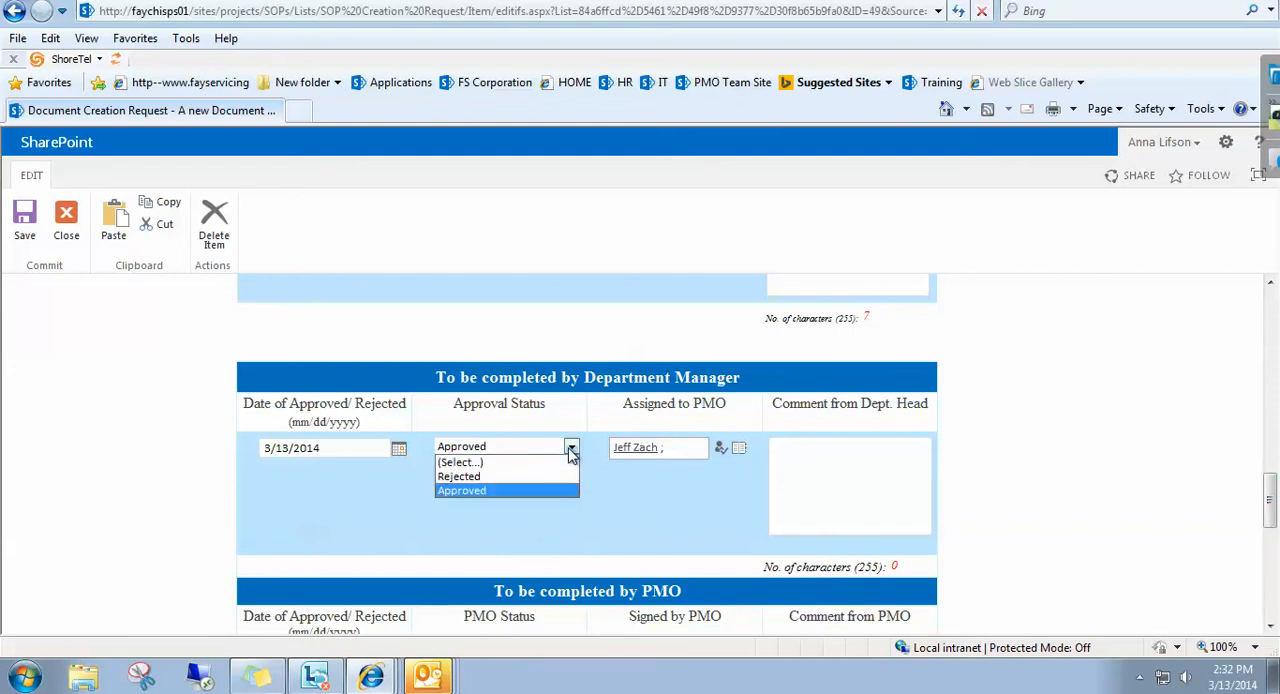
{"action": "left_click", "coordinate": [463, 492]}
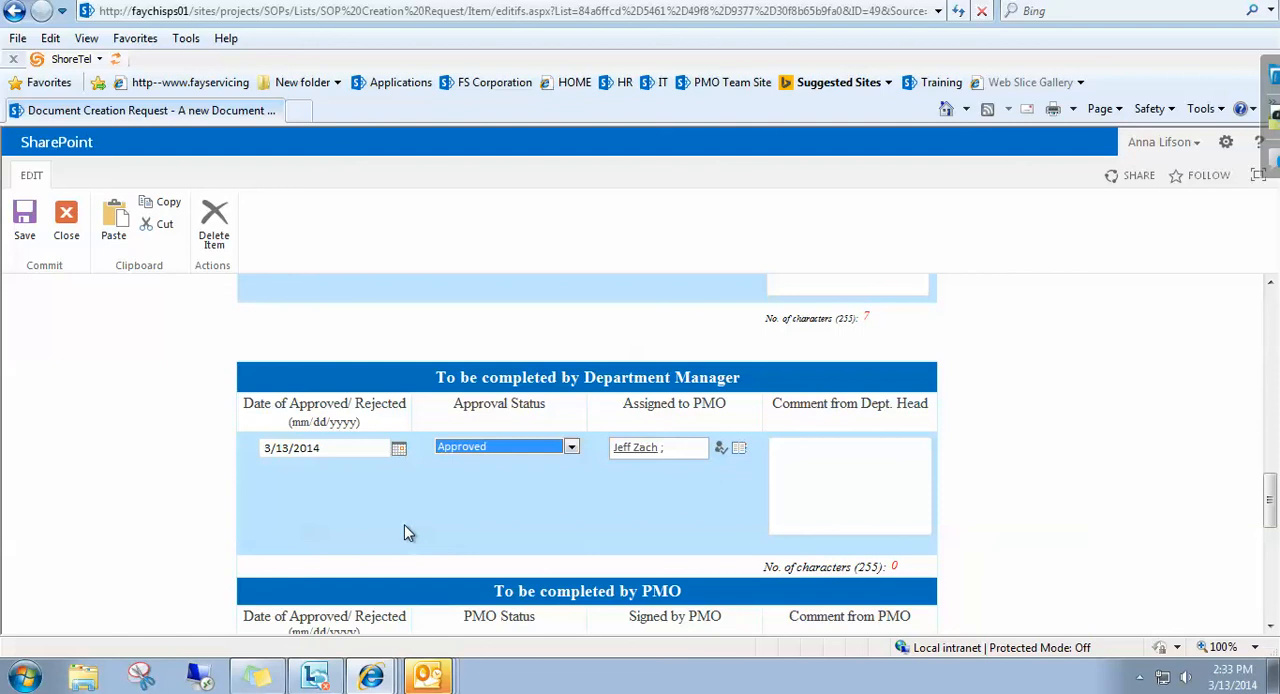
{"action": "left_click", "coordinate": [556, 500]}
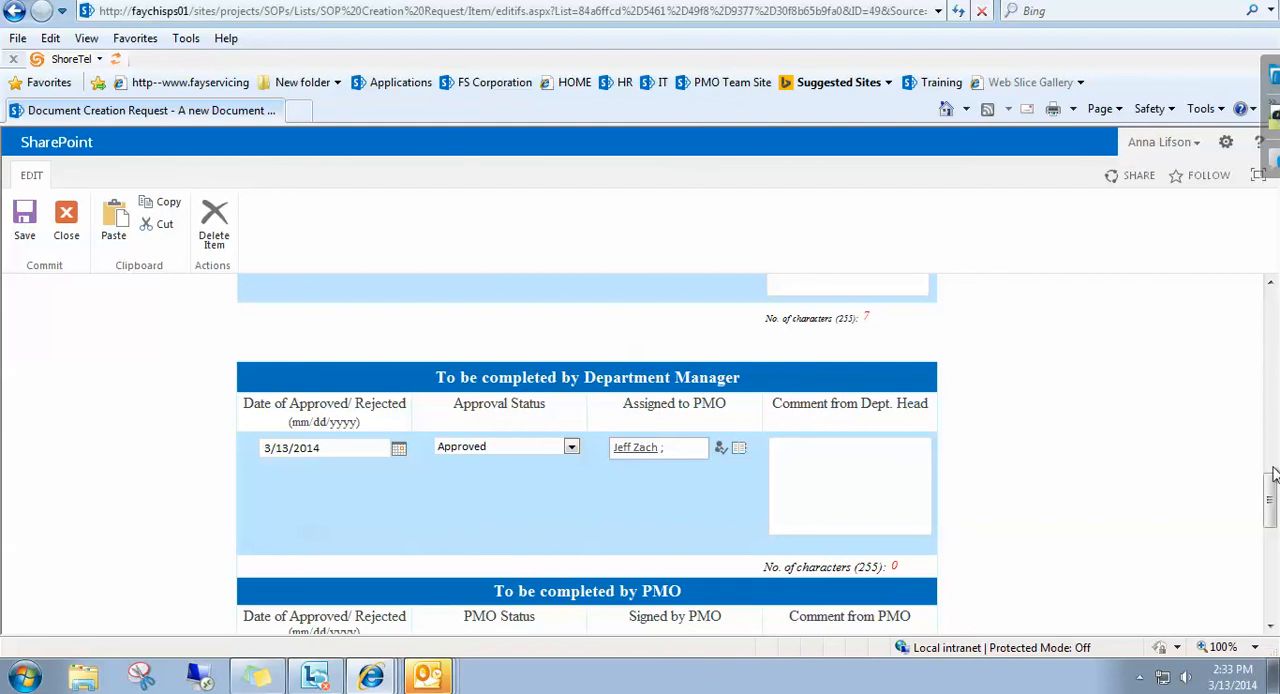
{"action": "left_click_drag", "start_coordinate": [1268, 506], "coordinate": [1270, 575]}
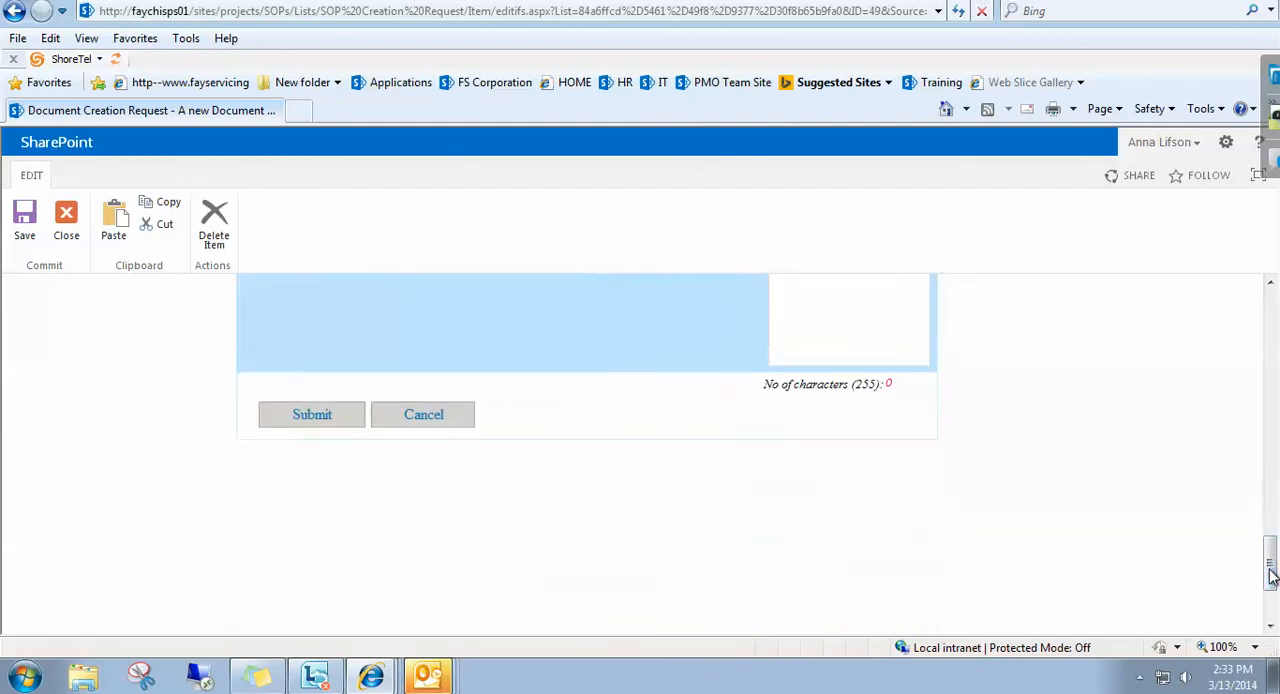
{"action": "left_click", "coordinate": [306, 421]}
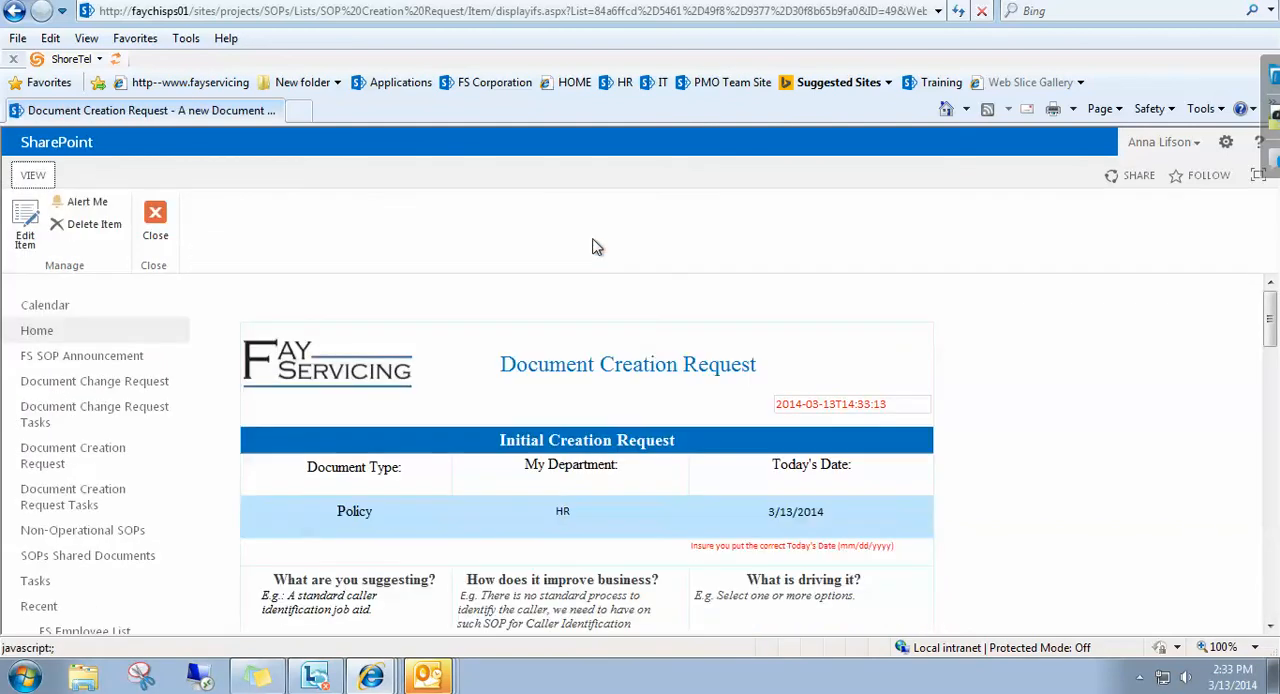
{"action": "left_click", "coordinate": [156, 218]}
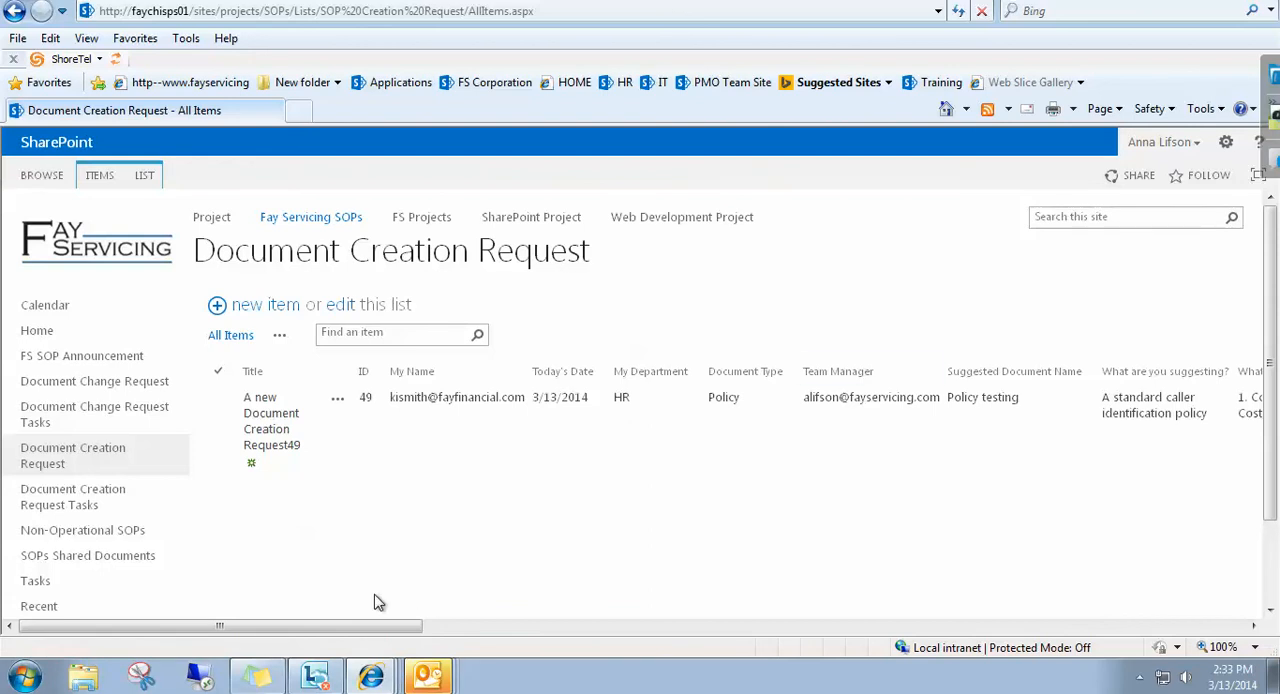
Open the Document Creation Request Tasks list and mark both Creation Request for Department Head tasks complete.
{"action": "left_click_drag", "start_coordinate": [362, 630], "coordinate": [541, 497]}
{"action": "left_click_drag", "start_coordinate": [361, 476], "coordinate": [374, 494]}
{"action": "left_click", "coordinate": [67, 502]}
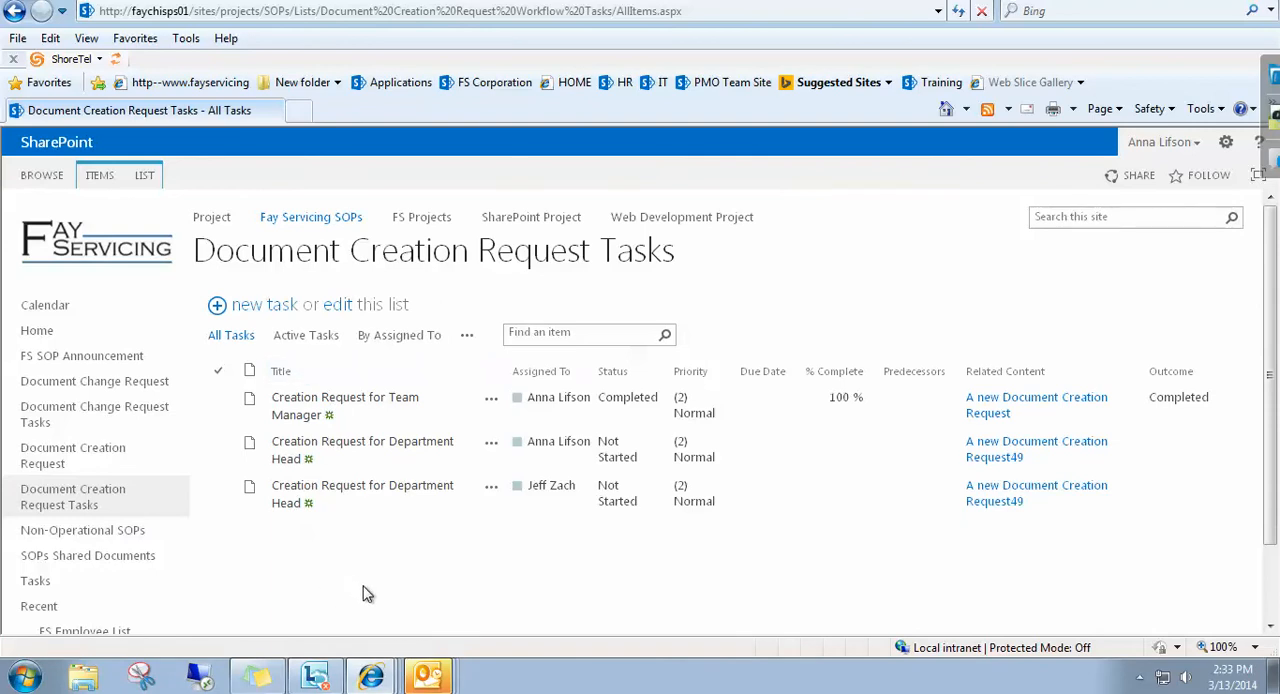
{"action": "left_click", "coordinate": [334, 494]}
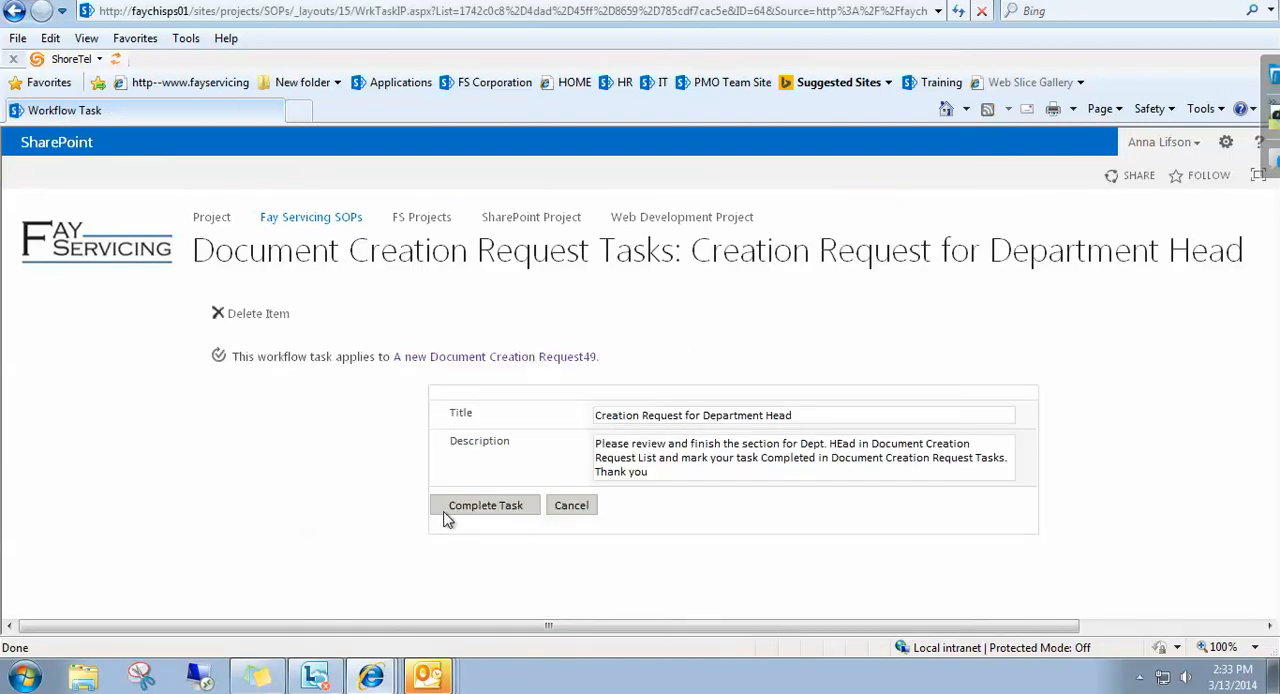
{"action": "left_click", "coordinate": [482, 507]}
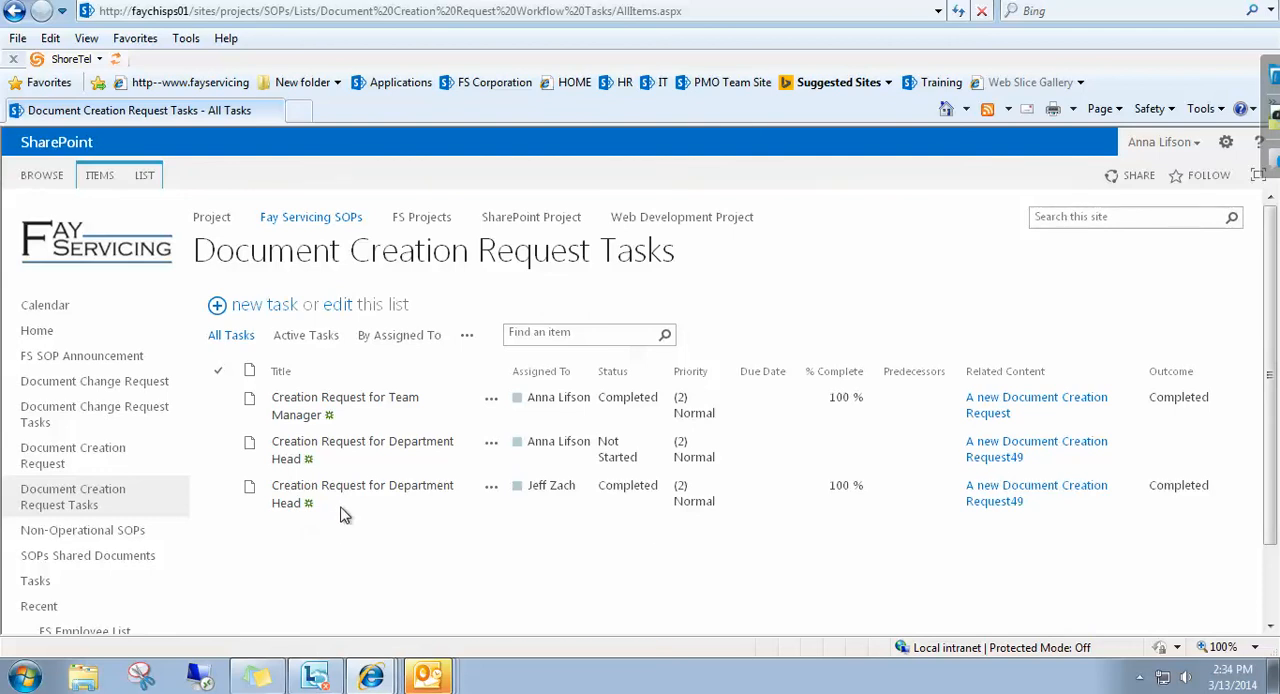
{"action": "left_click", "coordinate": [344, 449]}
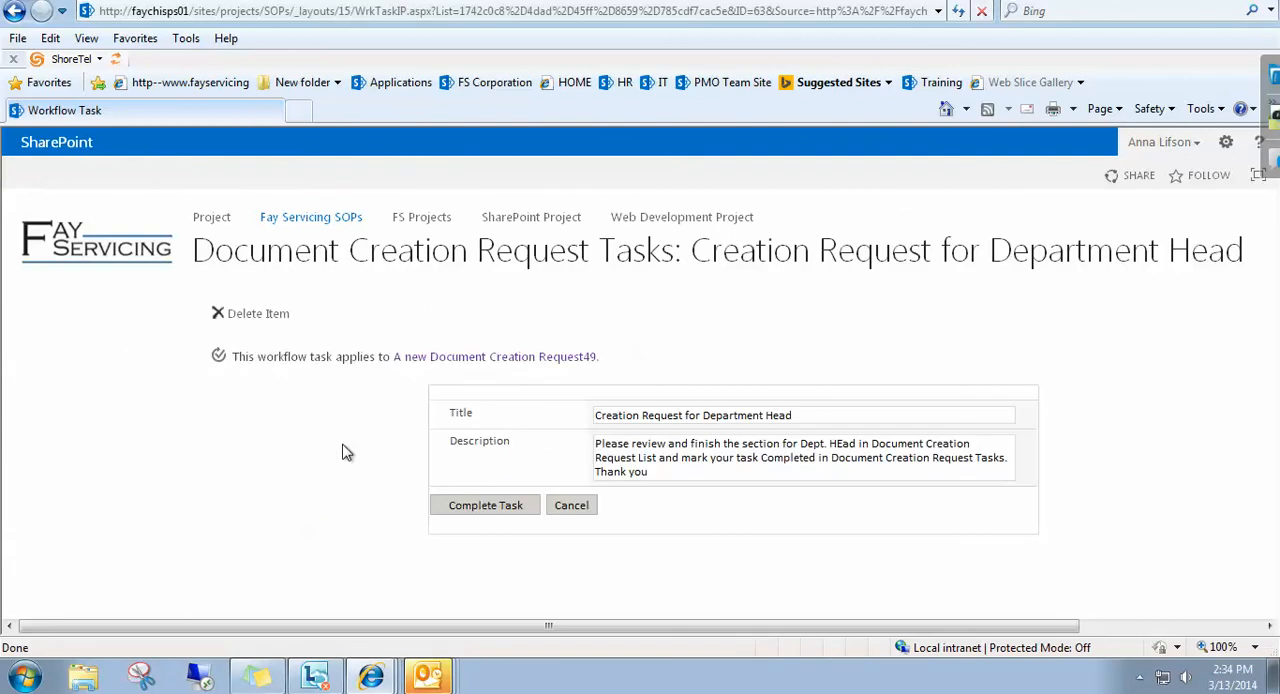
{"action": "left_click", "coordinate": [478, 507]}
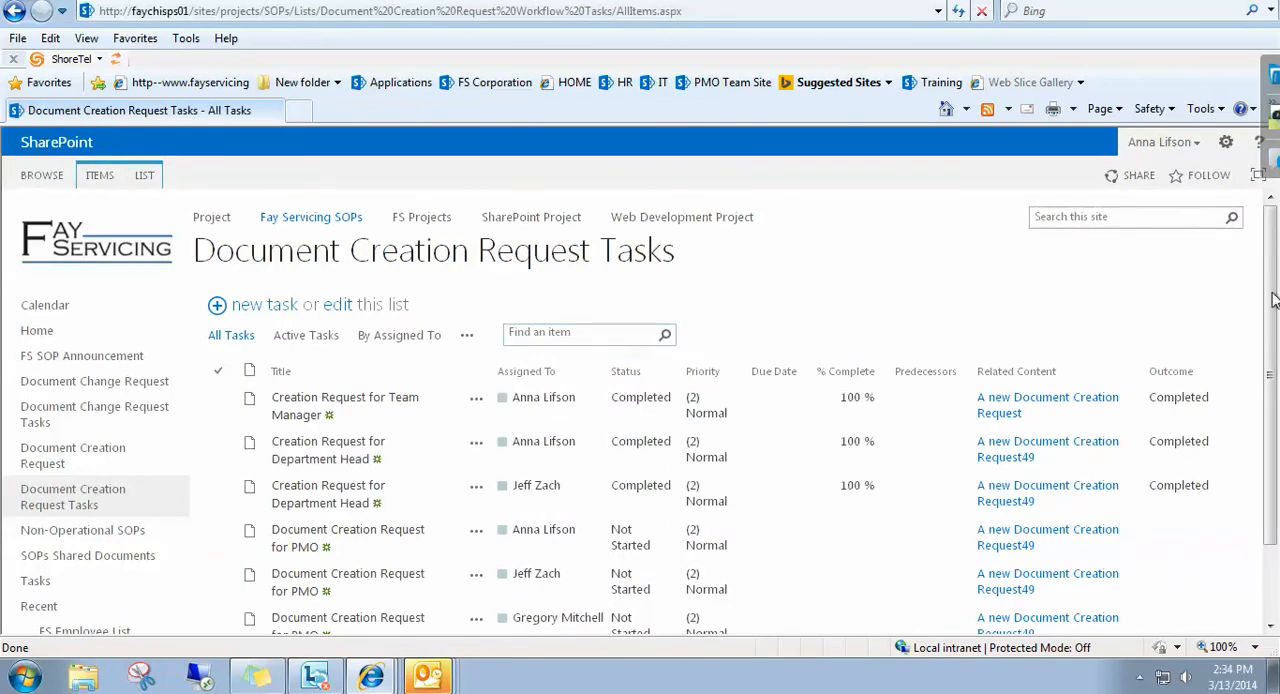
Open the request linked to the last Document Creation Request for PMO task and put it in edit mode.
{"action": "left_click_drag", "start_coordinate": [1274, 300], "coordinate": [1274, 383]}
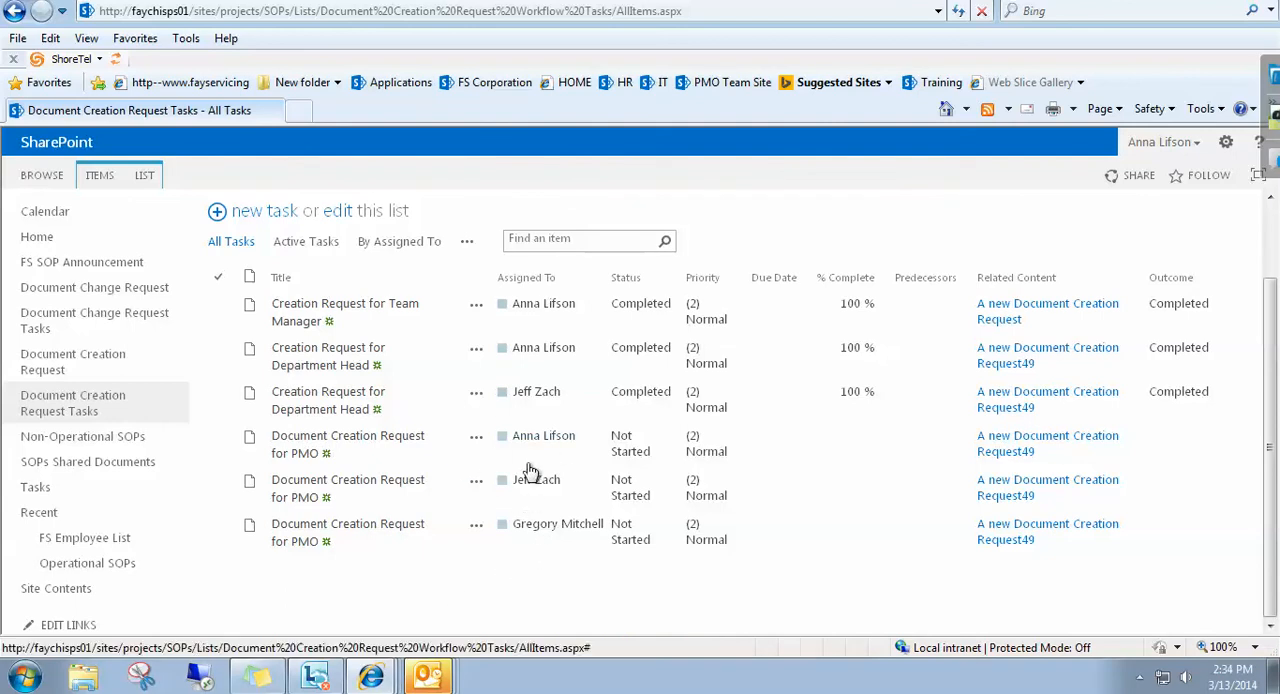
{"action": "mouse_move", "coordinate": [548, 440]}
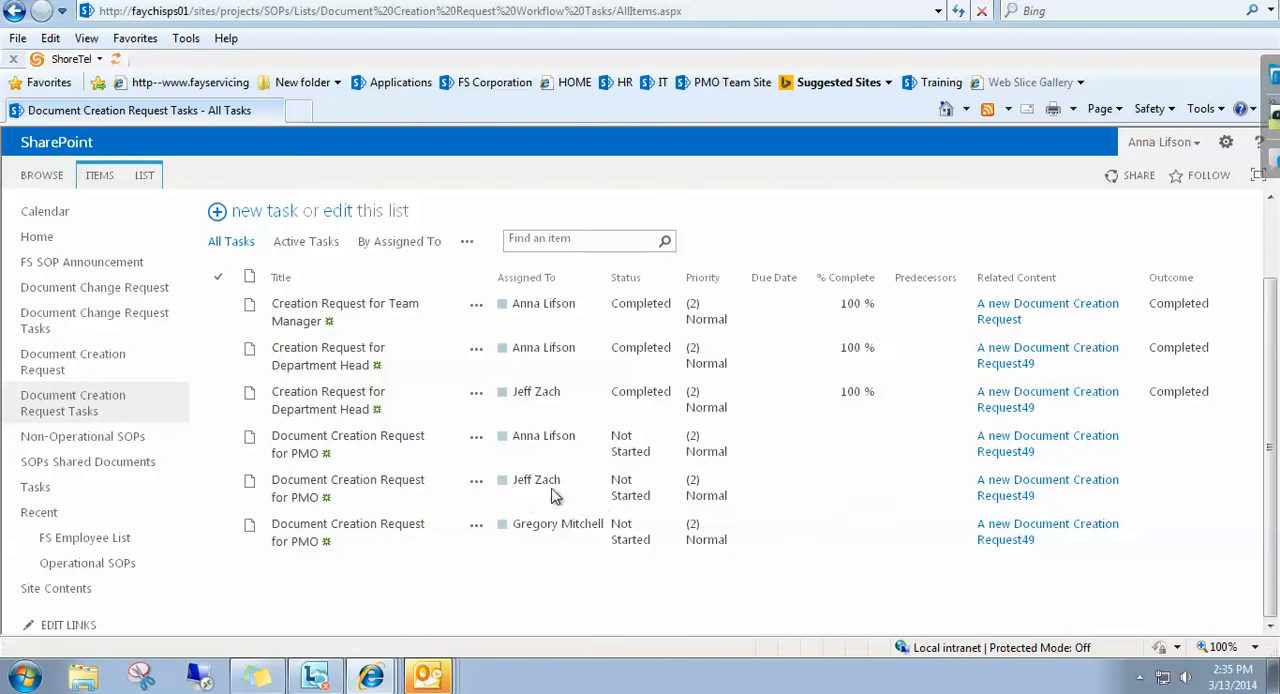
{"action": "left_click", "coordinate": [910, 498]}
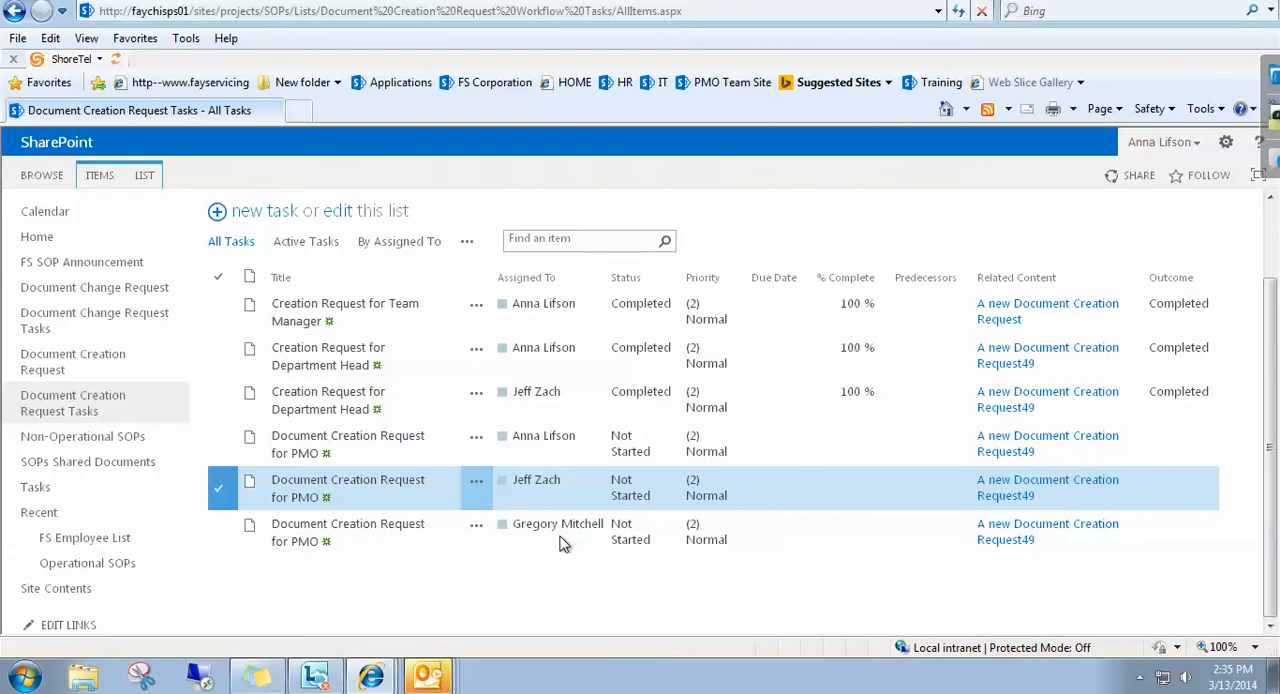
{"action": "left_click", "coordinate": [1007, 545]}
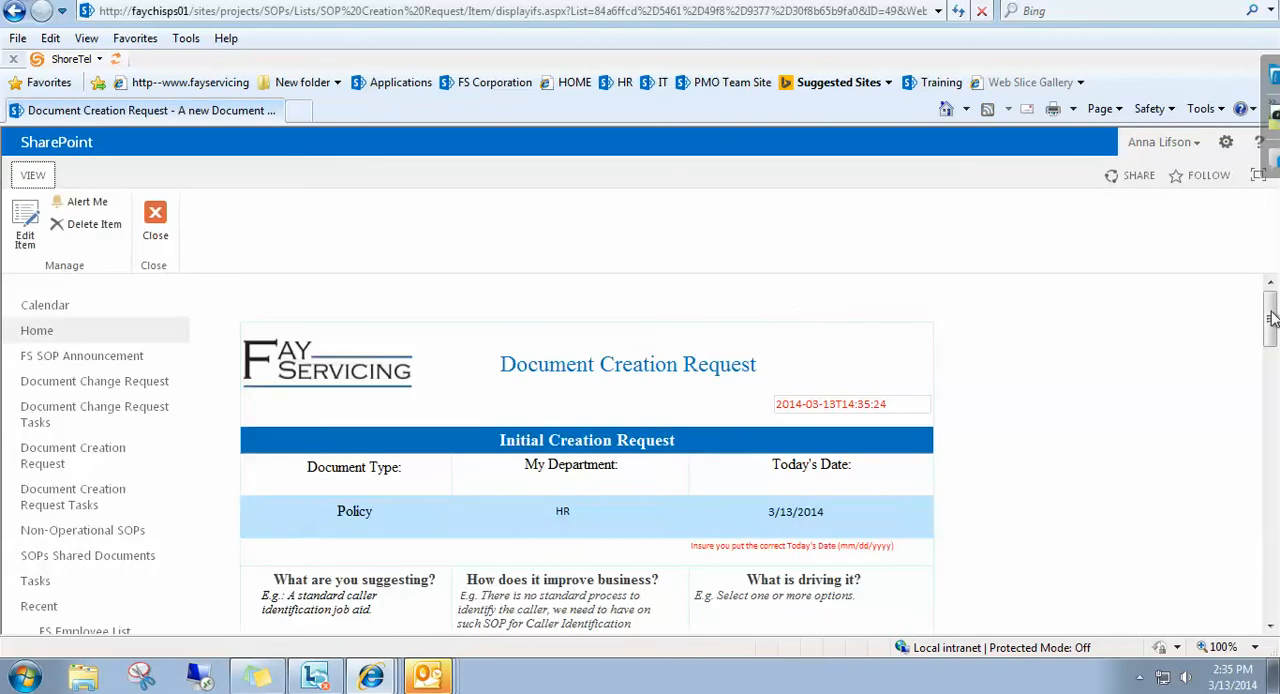
{"action": "left_click_drag", "start_coordinate": [1272, 317], "coordinate": [1260, 346]}
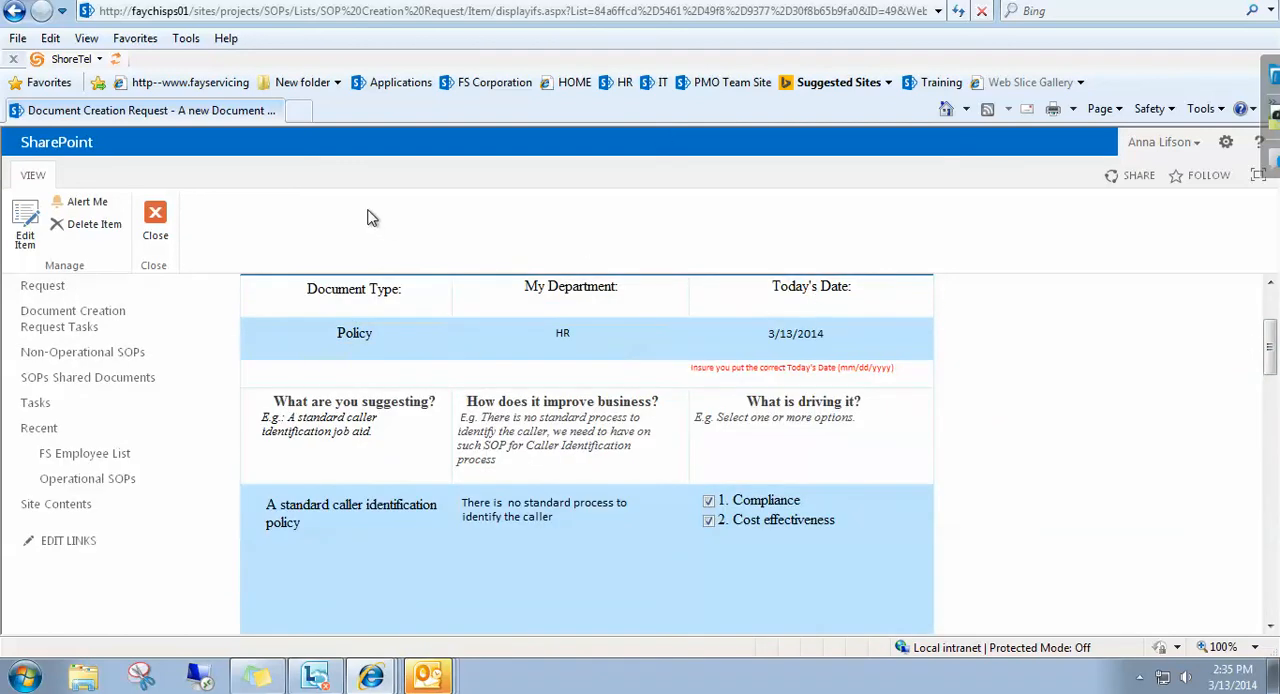
{"action": "left_click", "coordinate": [16, 234]}
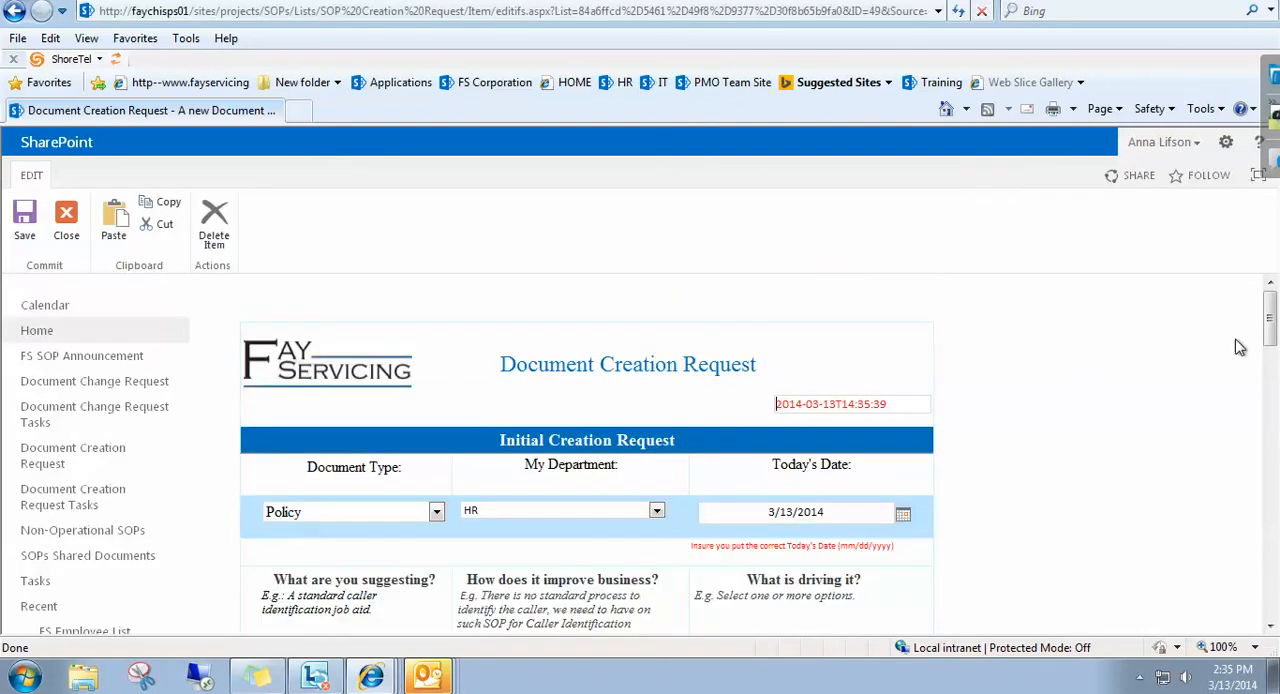
{"action": "left_click_drag", "start_coordinate": [1263, 325], "coordinate": [1272, 447]}
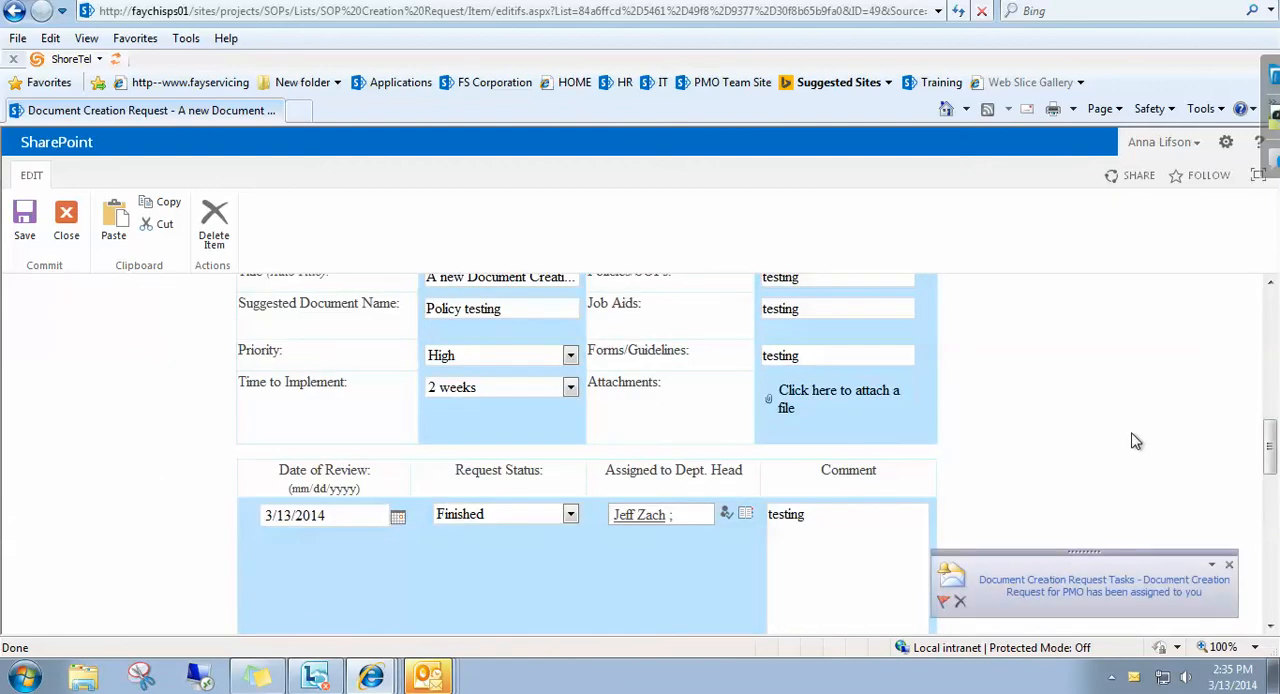
View the Outlook email announcing the Document Creation Request for PMO task, and return to the request form in Internet Explorer.
{"action": "left_click", "coordinate": [1061, 597]}
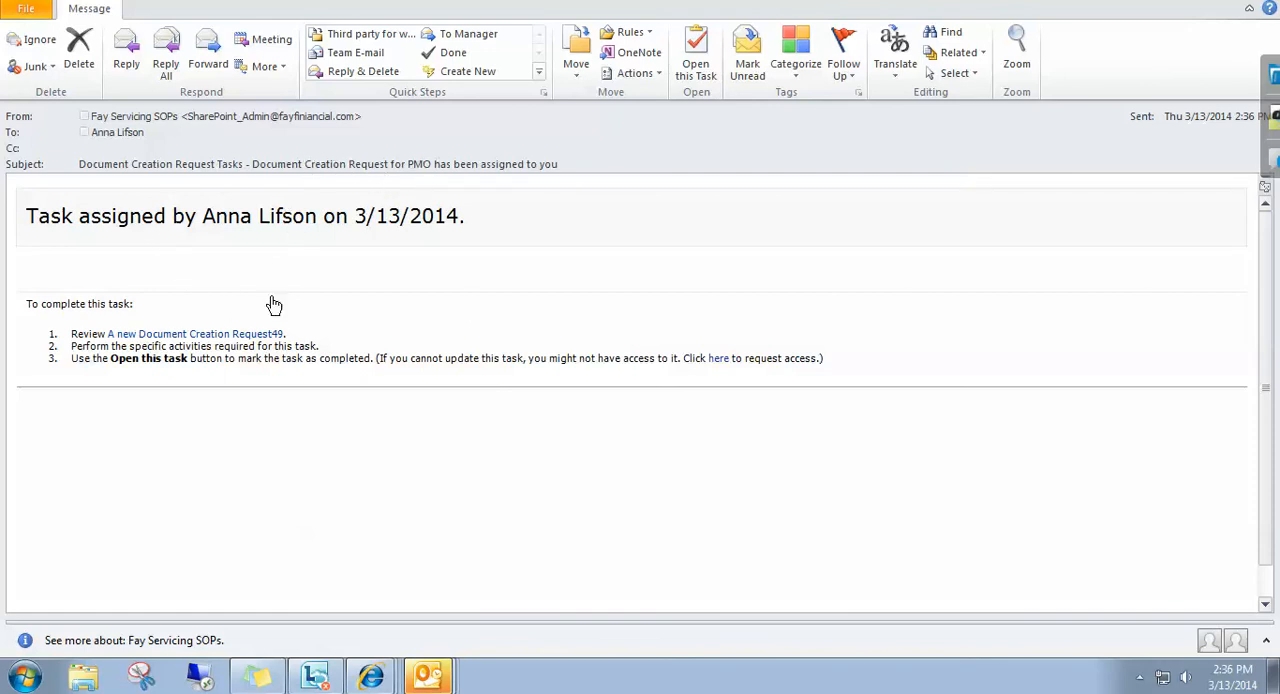
{"action": "left_click", "coordinate": [376, 680]}
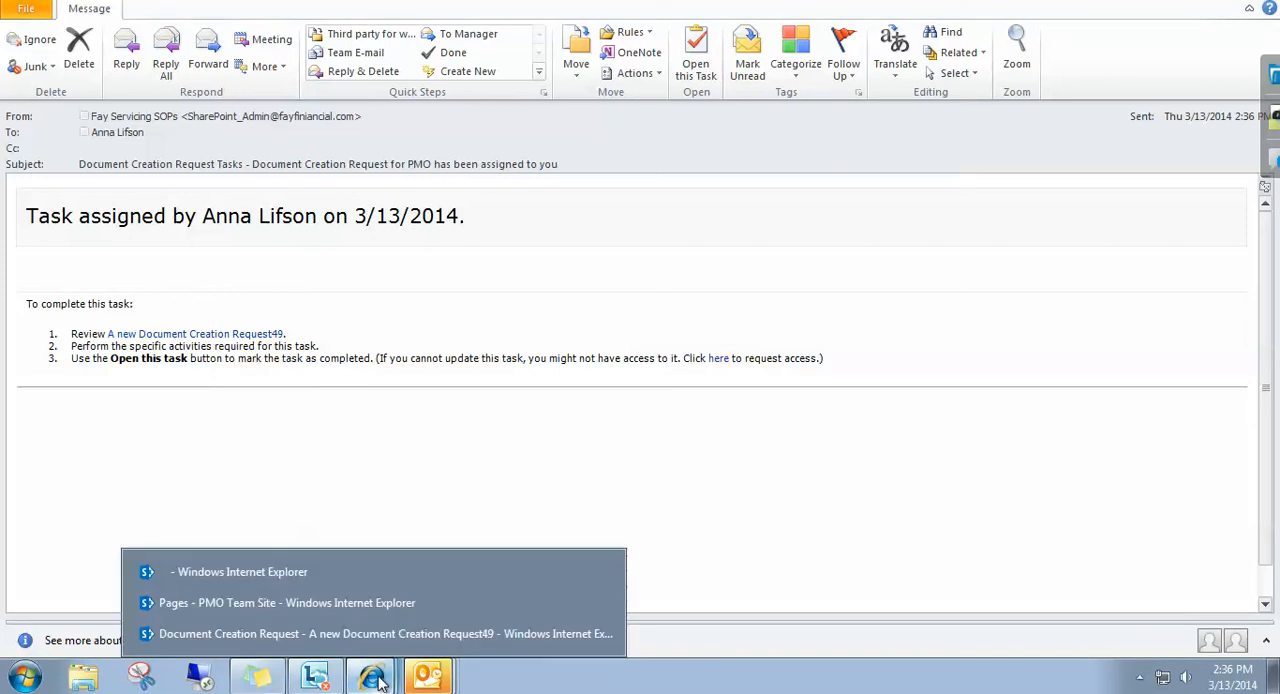
{"action": "left_click", "coordinate": [224, 630]}
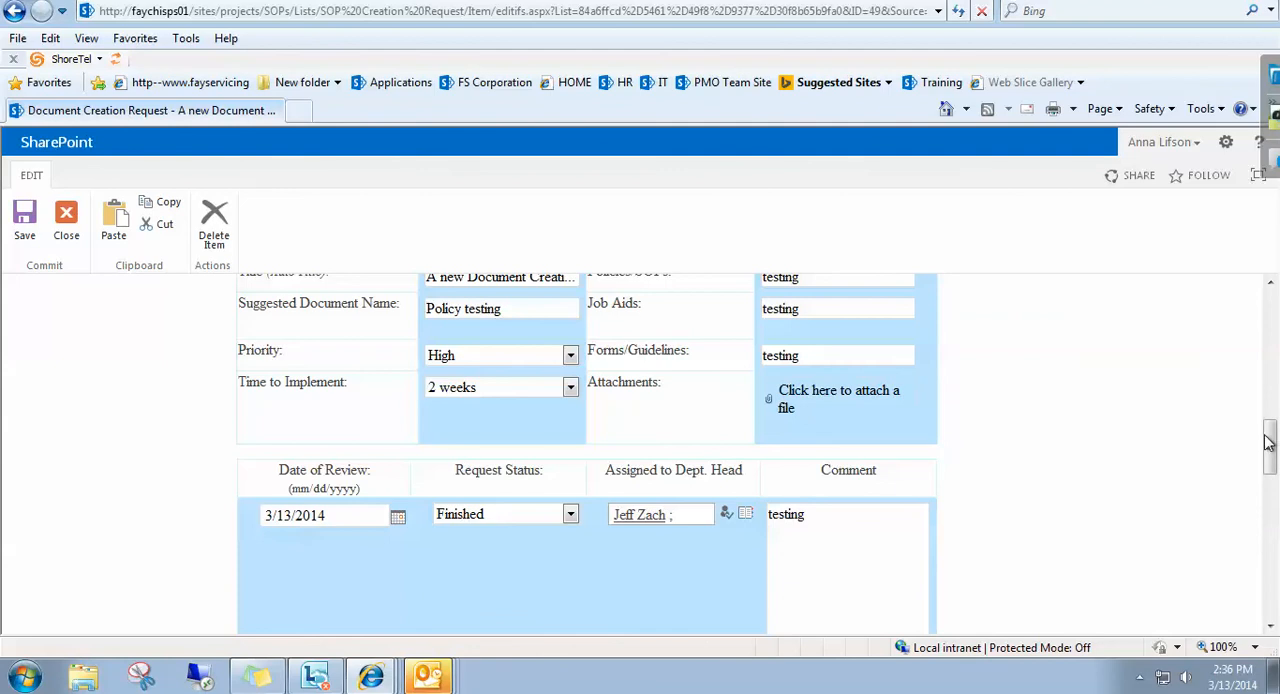
Complete the PMO section with date 3/13/2014, PMO Status Approved, the signer's name resolved against the directory, and the comment "testing :)".
{"action": "left_click_drag", "start_coordinate": [1270, 445], "coordinate": [1268, 525]}
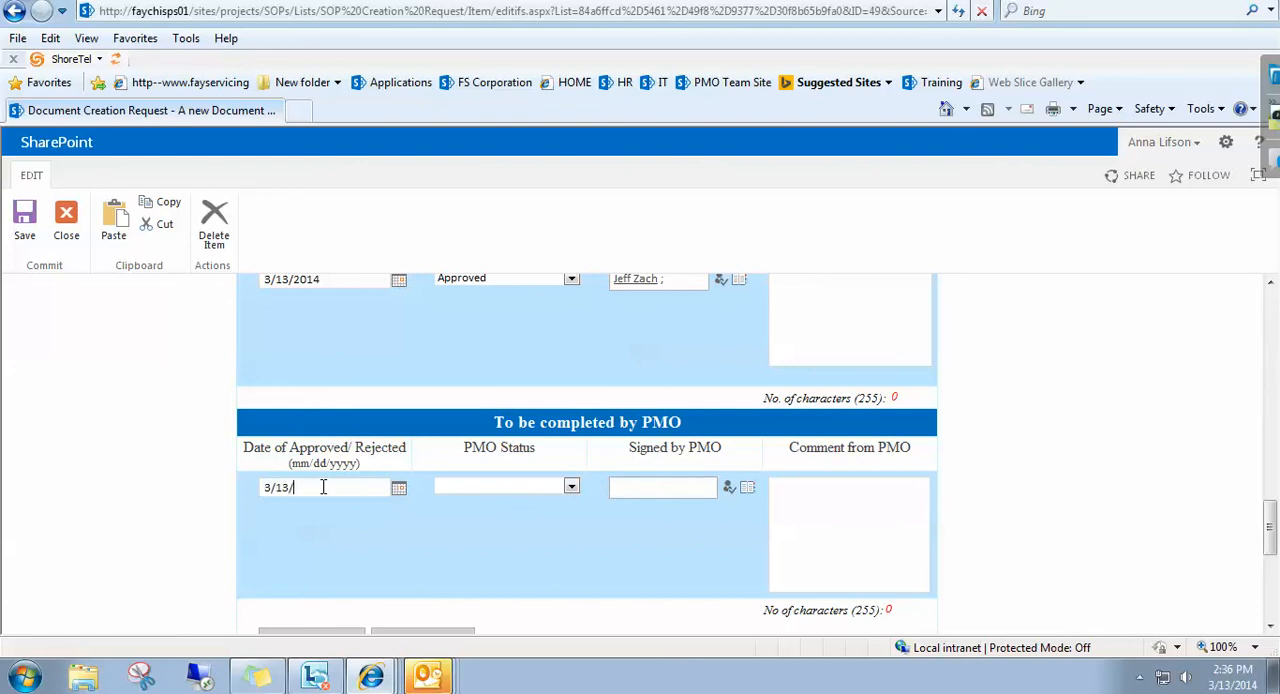
{"action": "type", "text": "4"}
{"action": "left_click", "coordinate": [465, 490]}
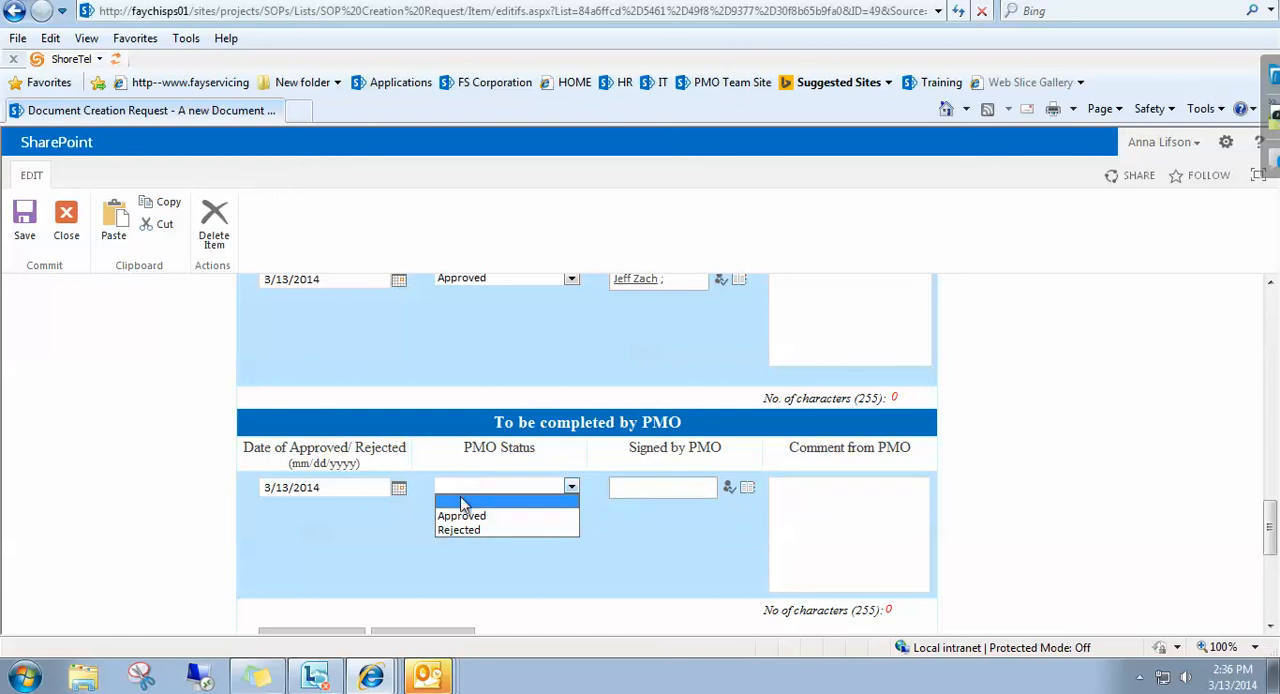
{"action": "left_click", "coordinate": [464, 516]}
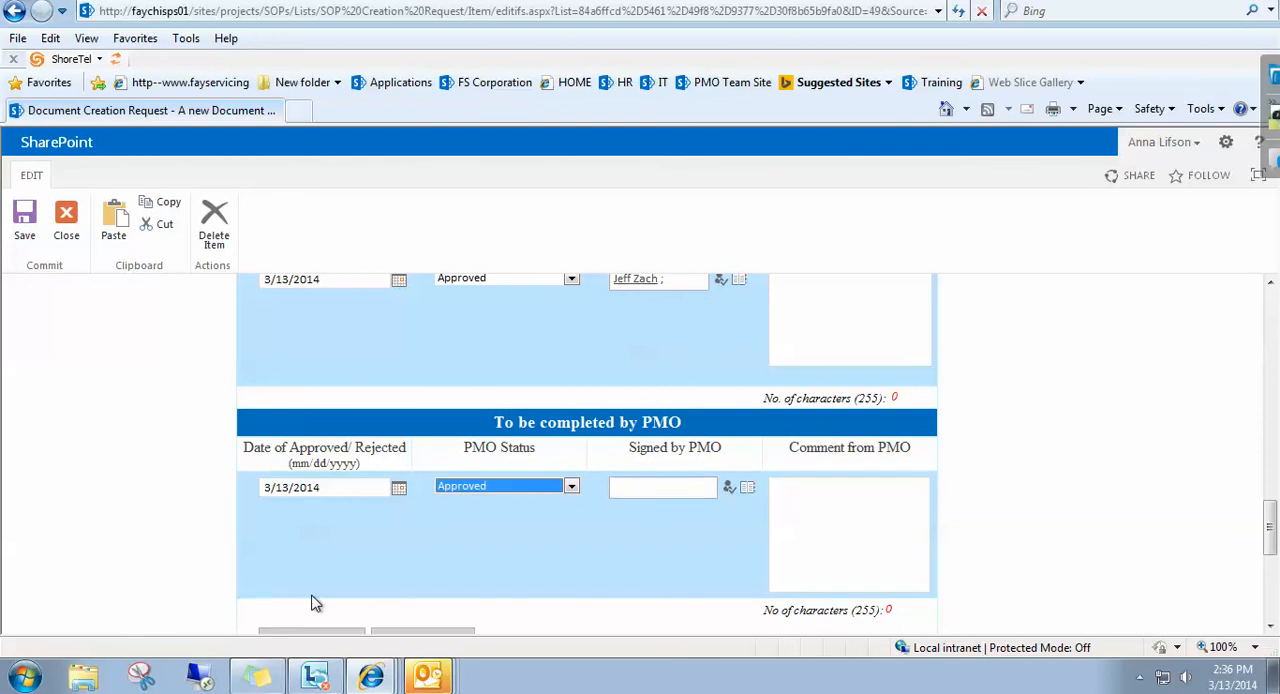
{"action": "left_click", "coordinate": [496, 567]}
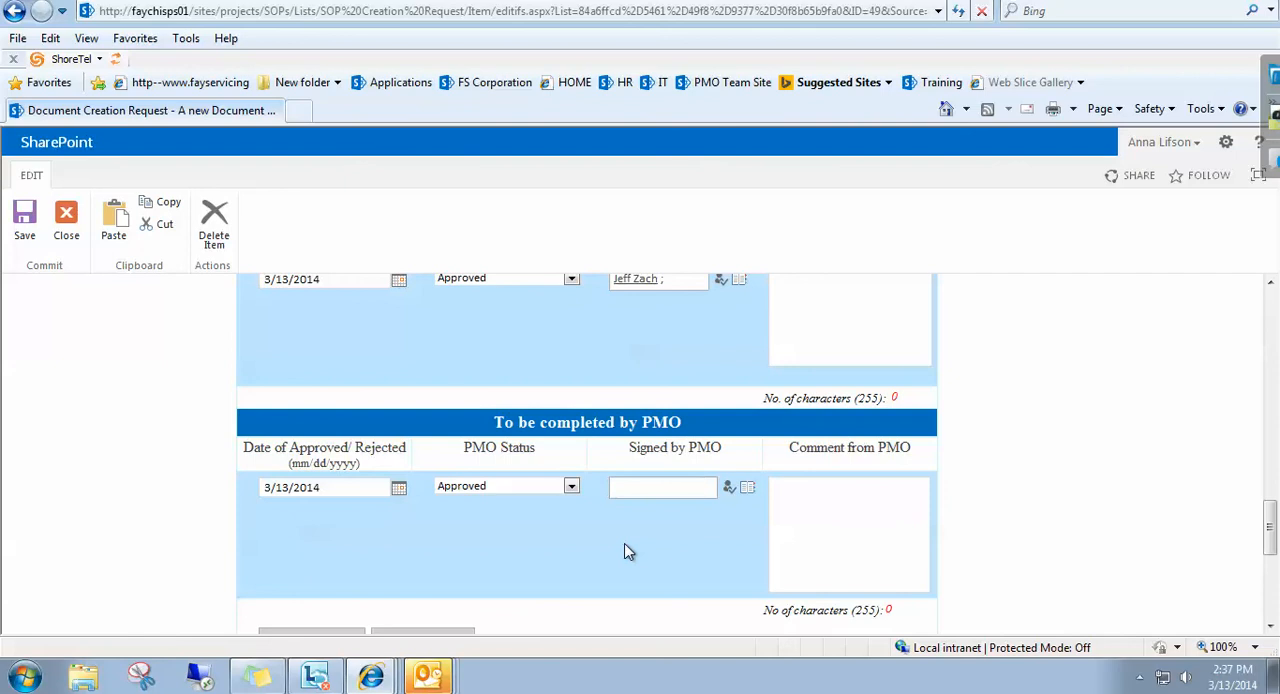
{"action": "left_click", "coordinate": [640, 492]}
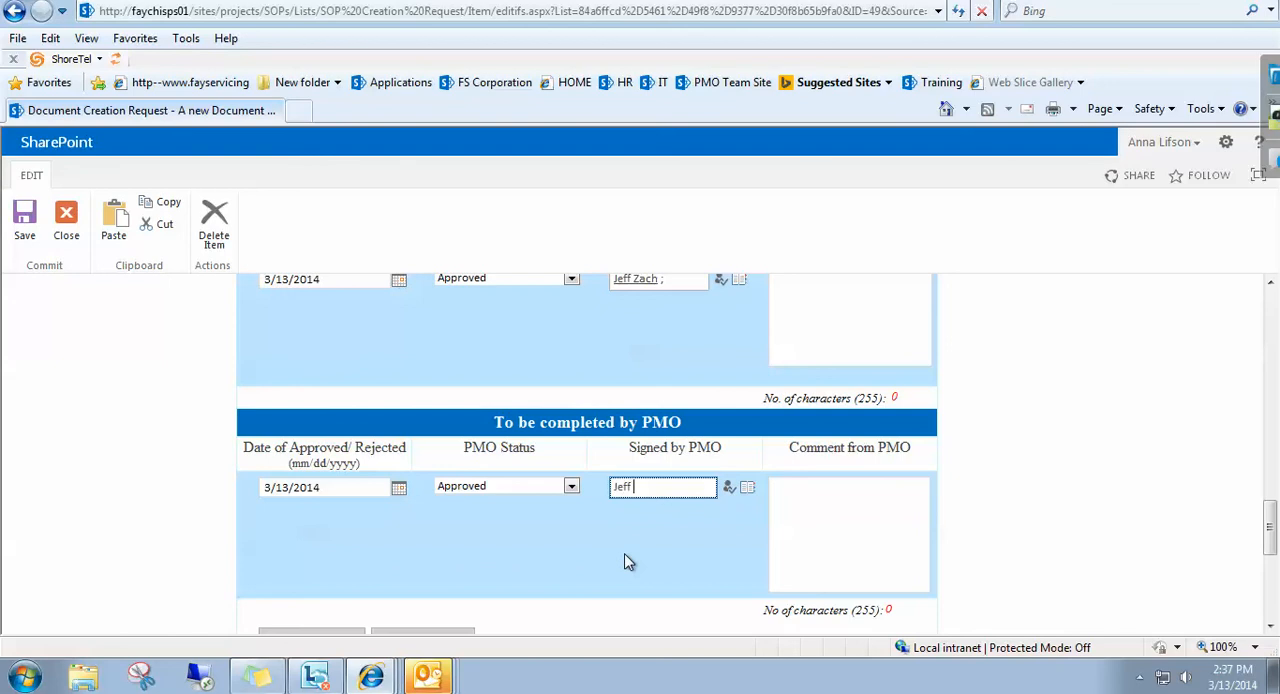
{"action": "left_click", "coordinate": [729, 490]}
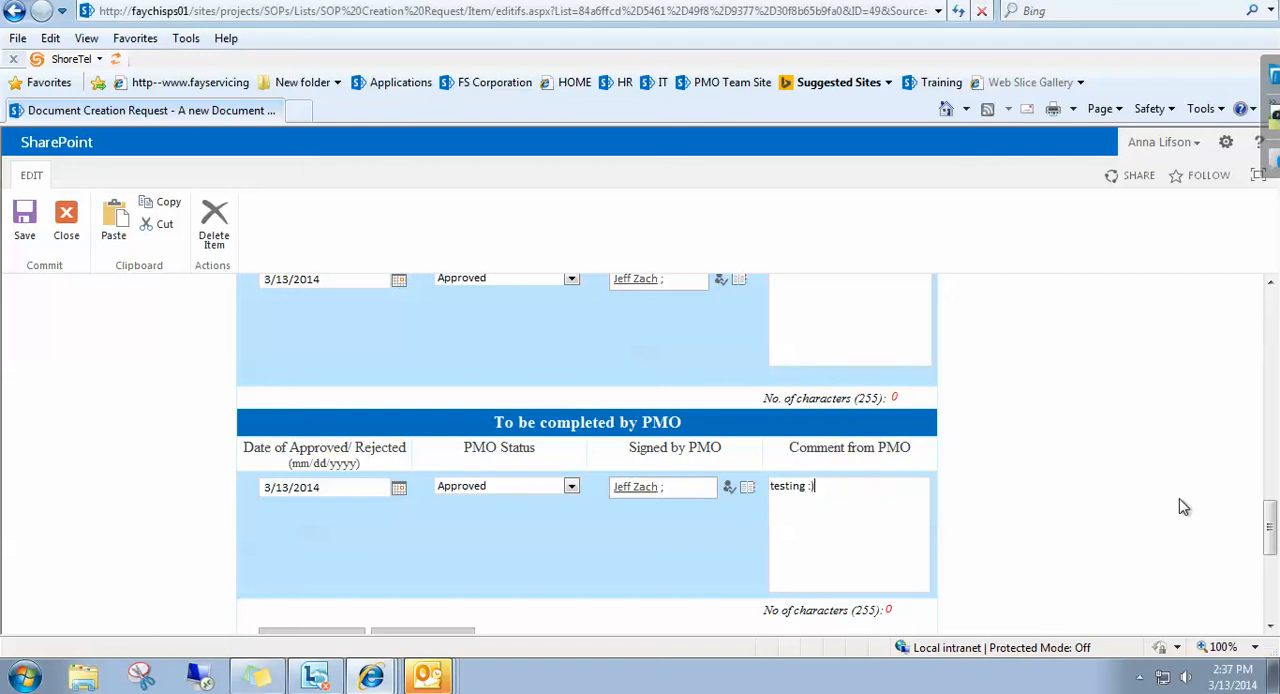
Submit the request form with the completed PMO section and close its view.
{"action": "left_click_drag", "start_coordinate": [1272, 518], "coordinate": [1272, 544]}
{"action": "left_click", "coordinate": [303, 540]}
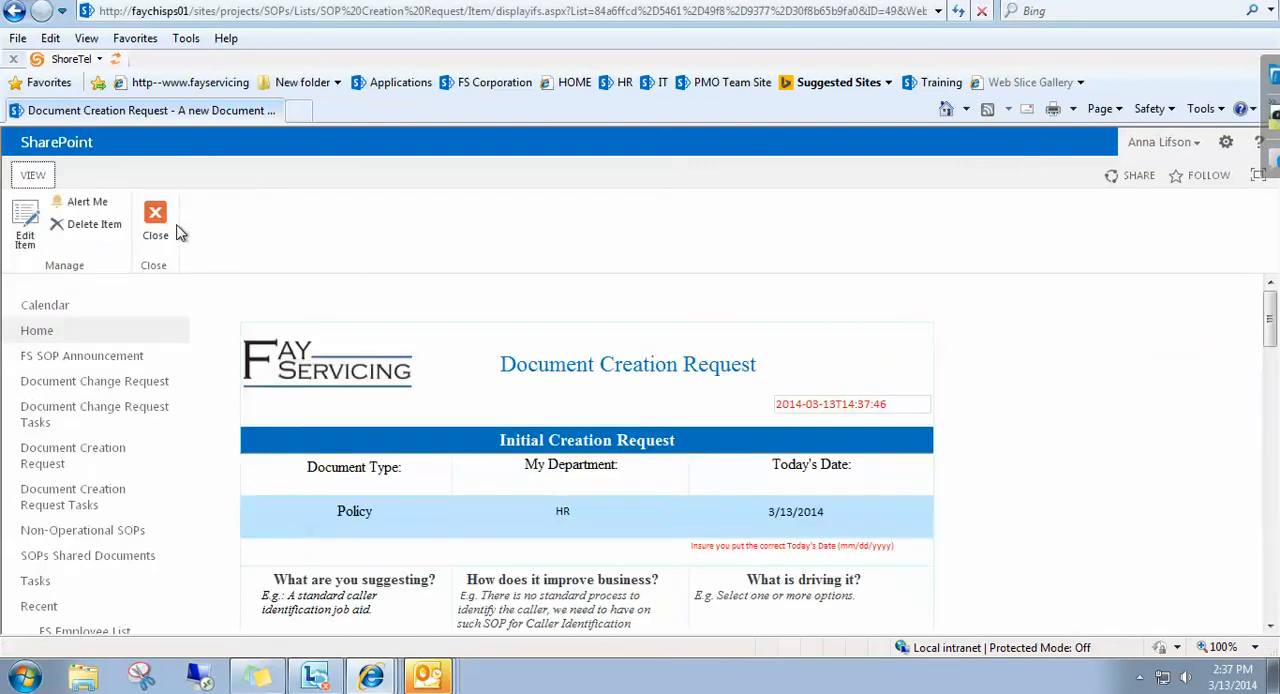
{"action": "left_click", "coordinate": [156, 222]}
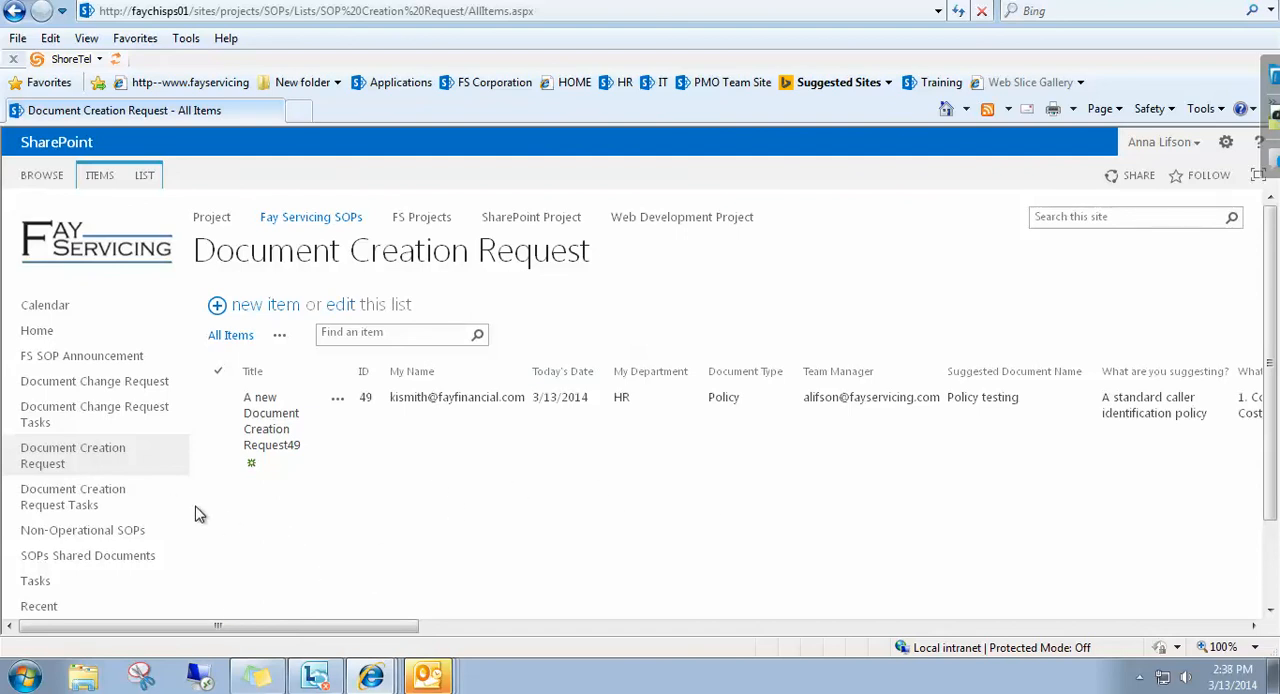
Open the Document Creation Request Tasks list and mark all three Document Creation Request for PMO tasks complete.
{"action": "left_click", "coordinate": [62, 507]}
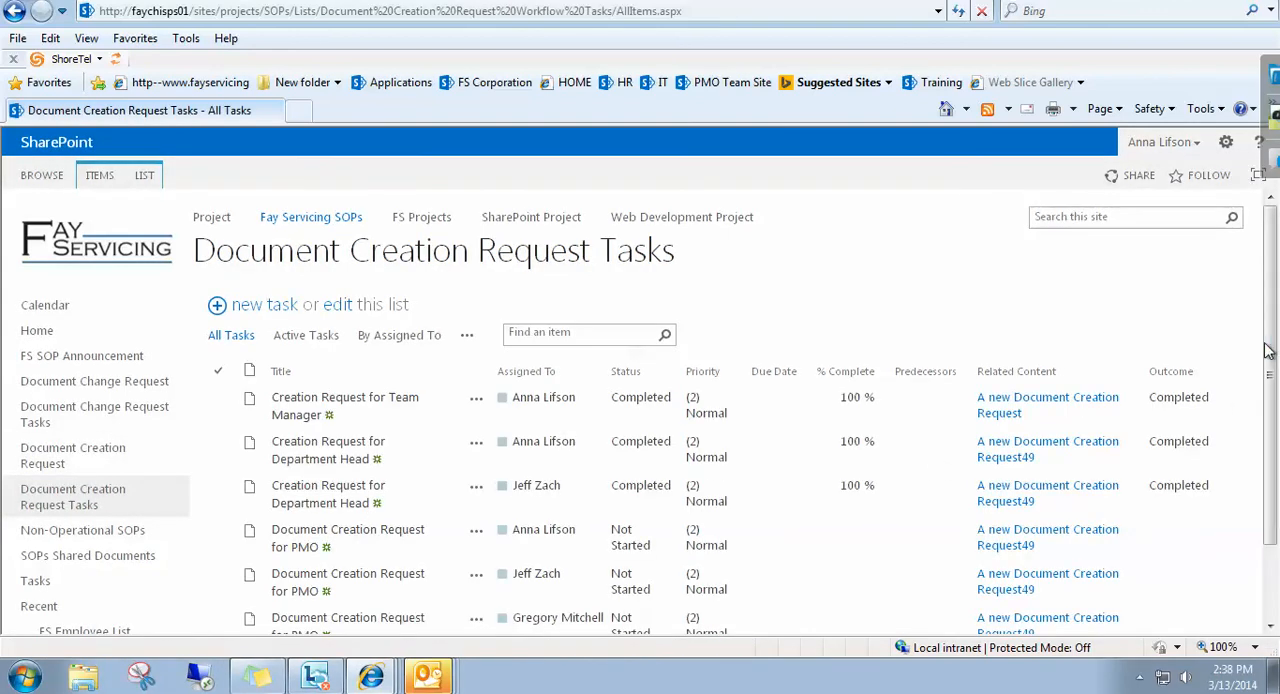
{"action": "left_click_drag", "start_coordinate": [1270, 352], "coordinate": [1267, 425]}
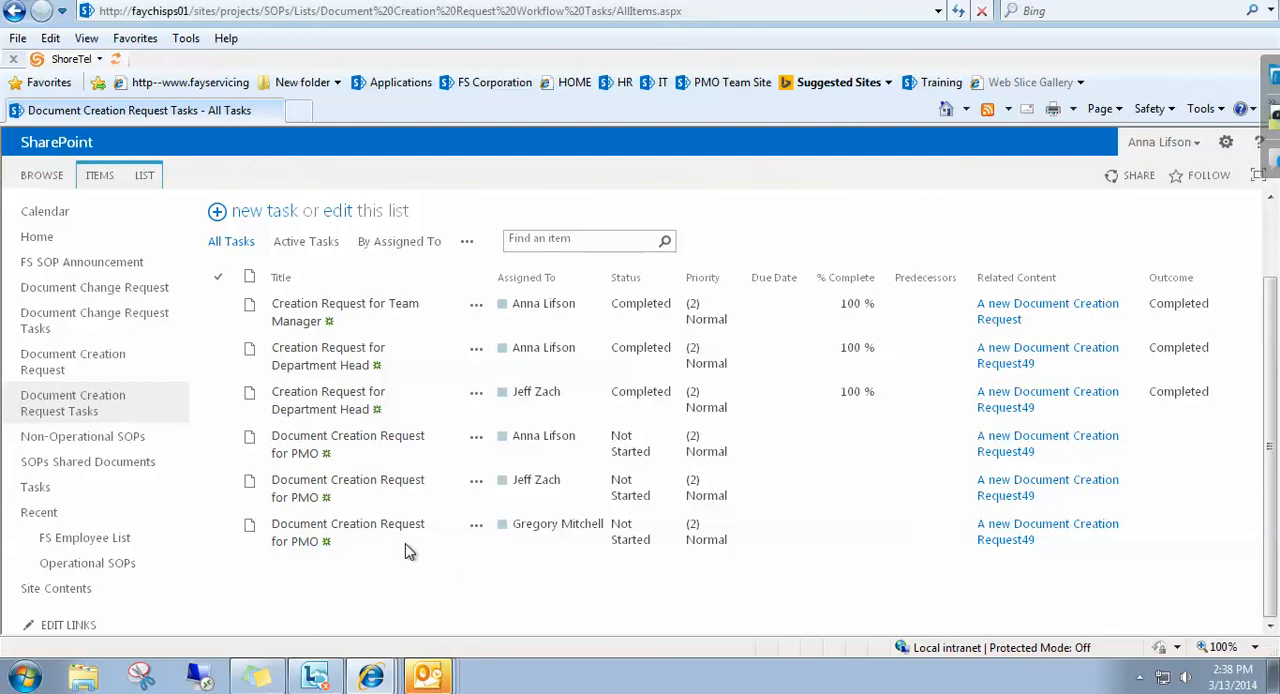
{"action": "left_click", "coordinate": [308, 490]}
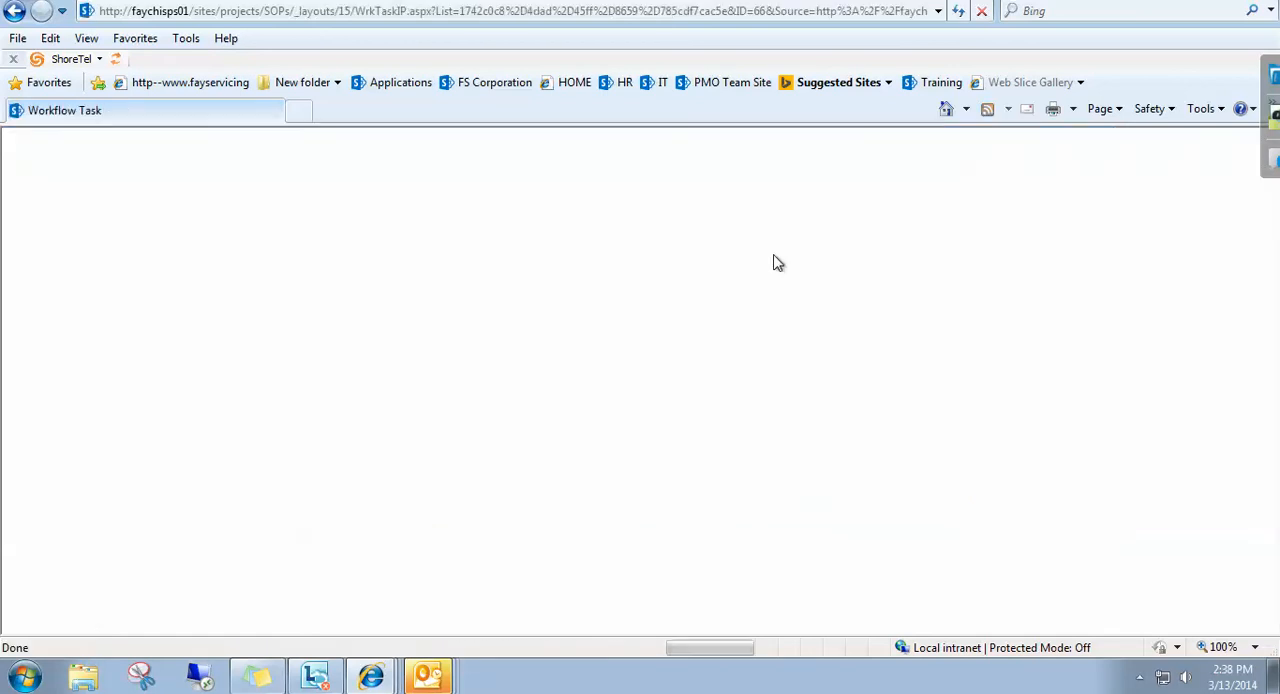
{"action": "left_click", "coordinate": [489, 507]}
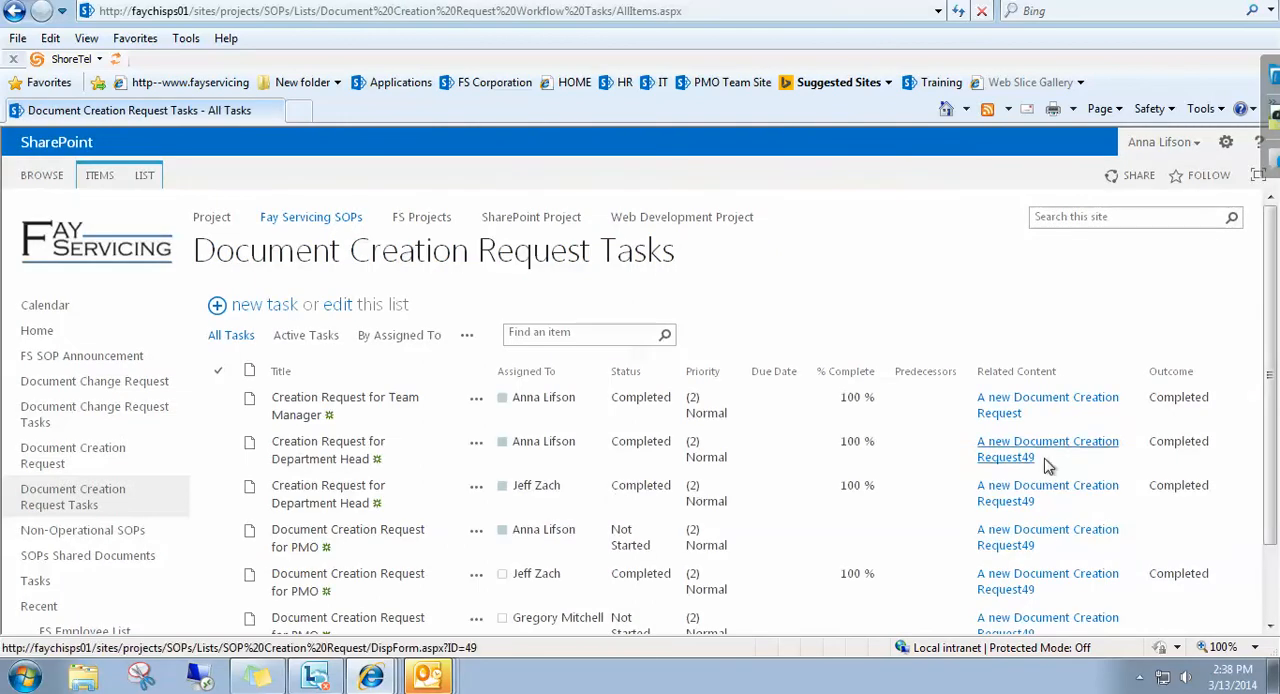
{"action": "left_click_drag", "start_coordinate": [1272, 288], "coordinate": [1274, 352]}
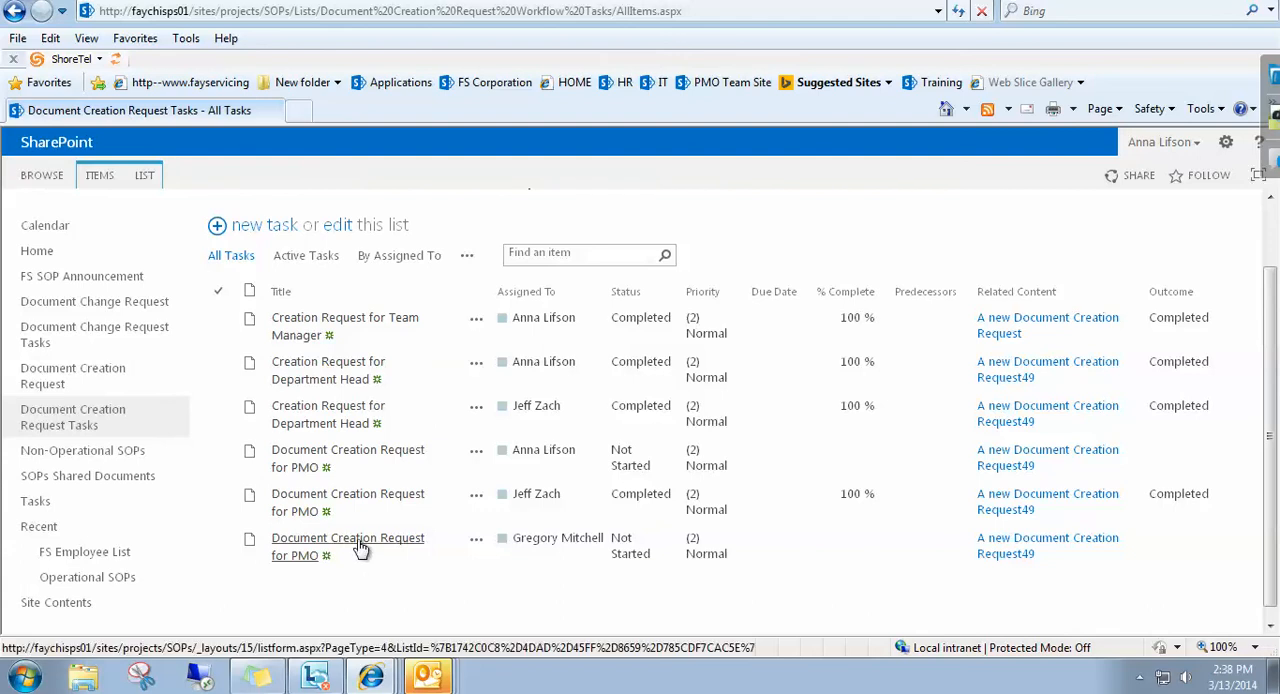
{"action": "left_click", "coordinate": [361, 549]}
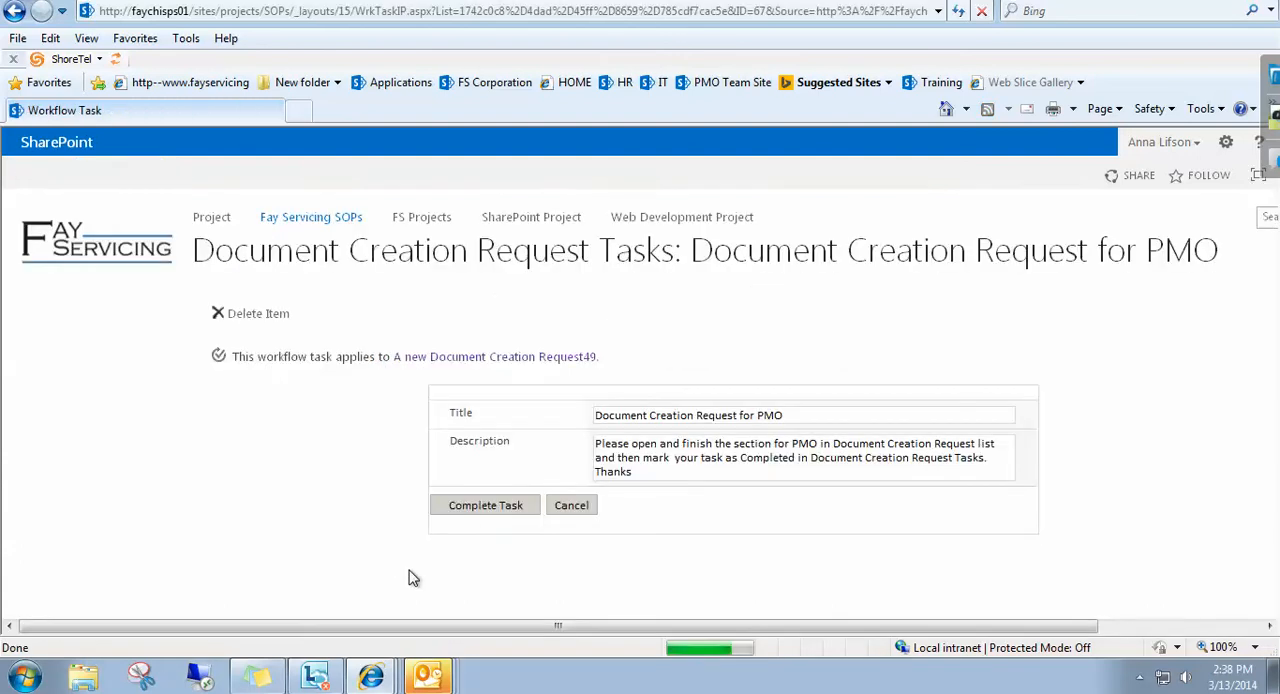
{"action": "left_click", "coordinate": [465, 508]}
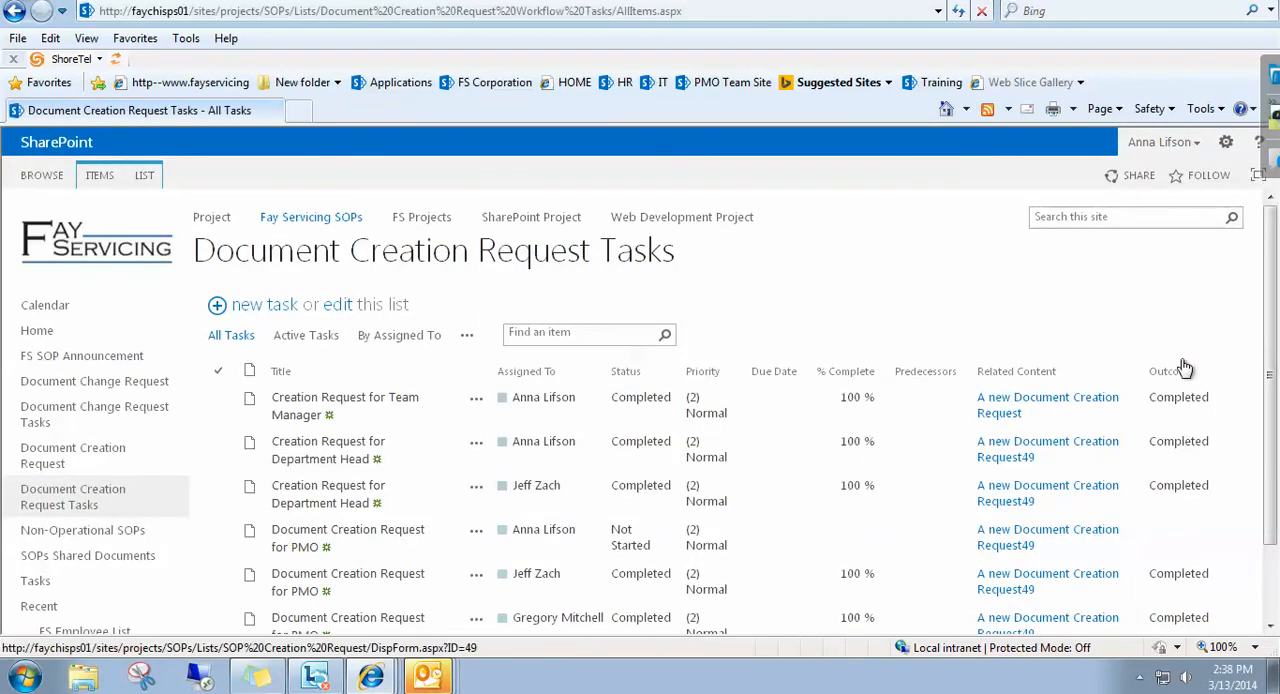
{"action": "left_click_drag", "start_coordinate": [1271, 353], "coordinate": [1273, 410]}
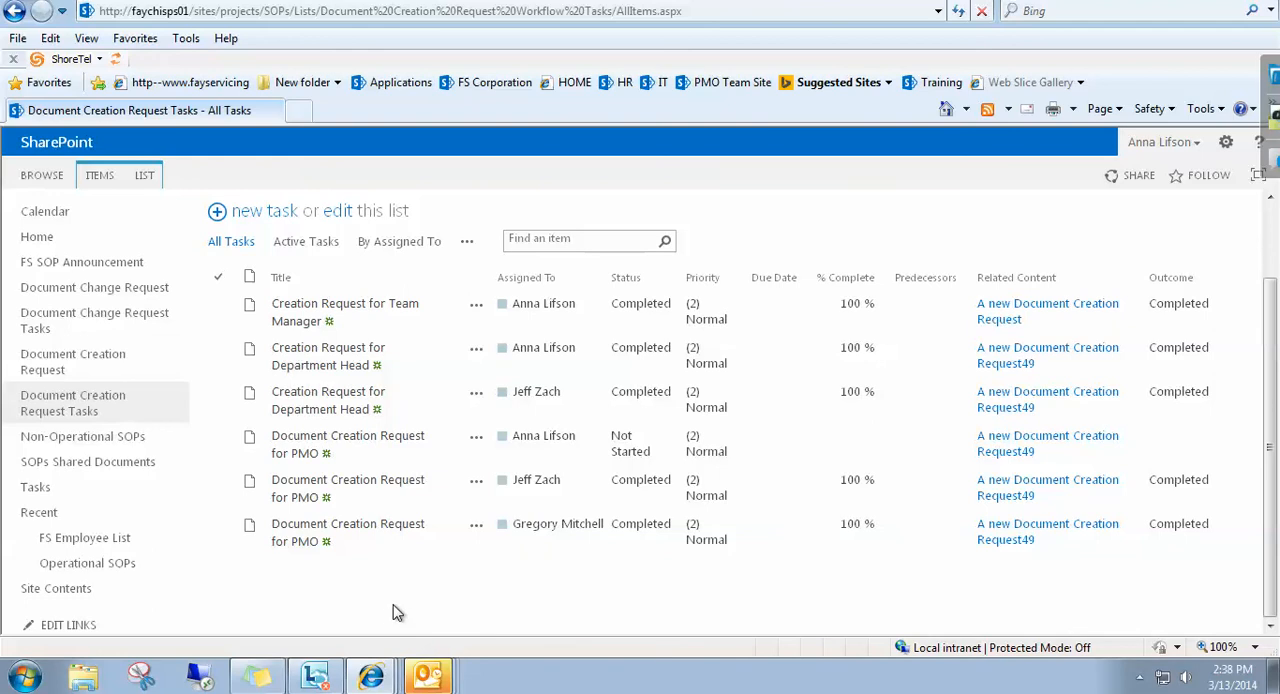
{"action": "left_click", "coordinate": [300, 441]}
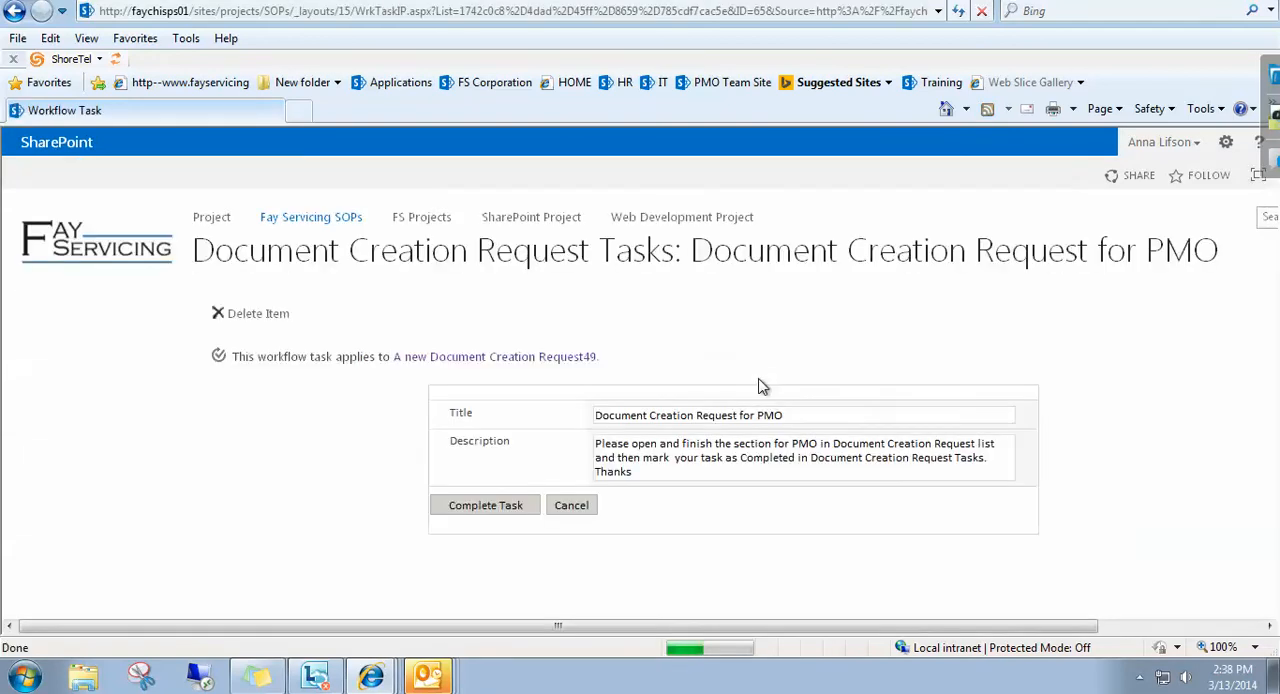
{"action": "left_click", "coordinate": [491, 508]}
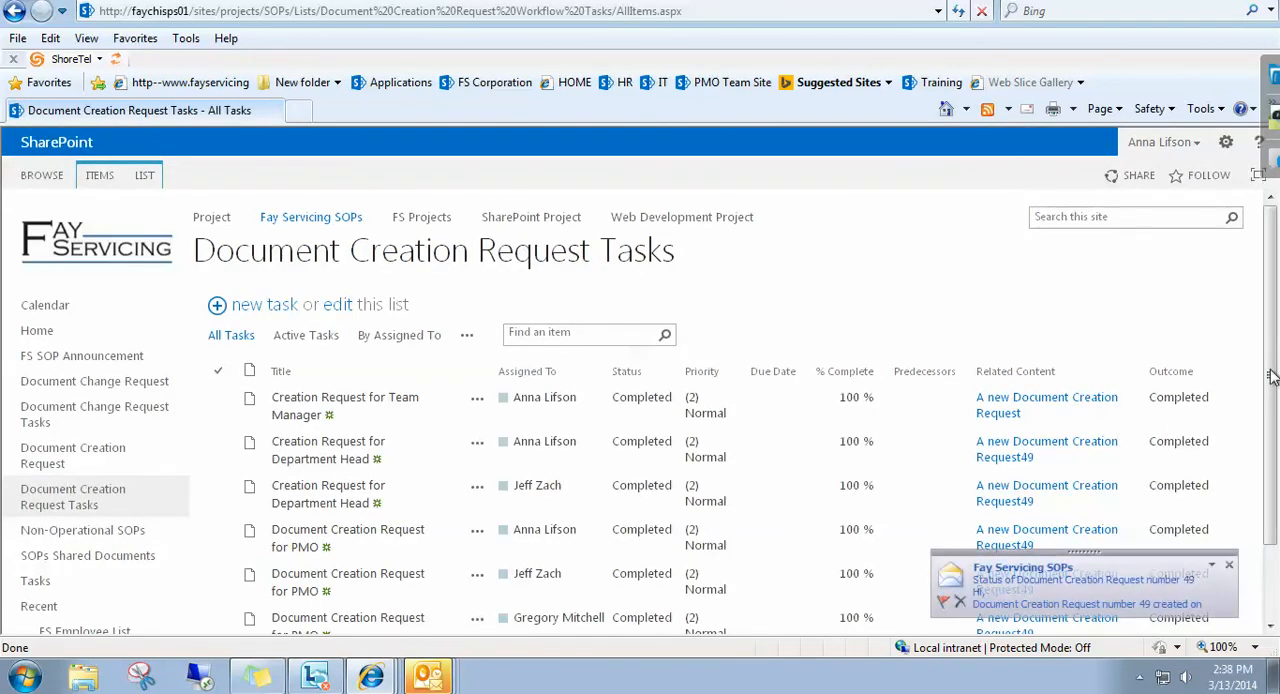
{"action": "left_click_drag", "start_coordinate": [1272, 374], "coordinate": [1276, 510]}
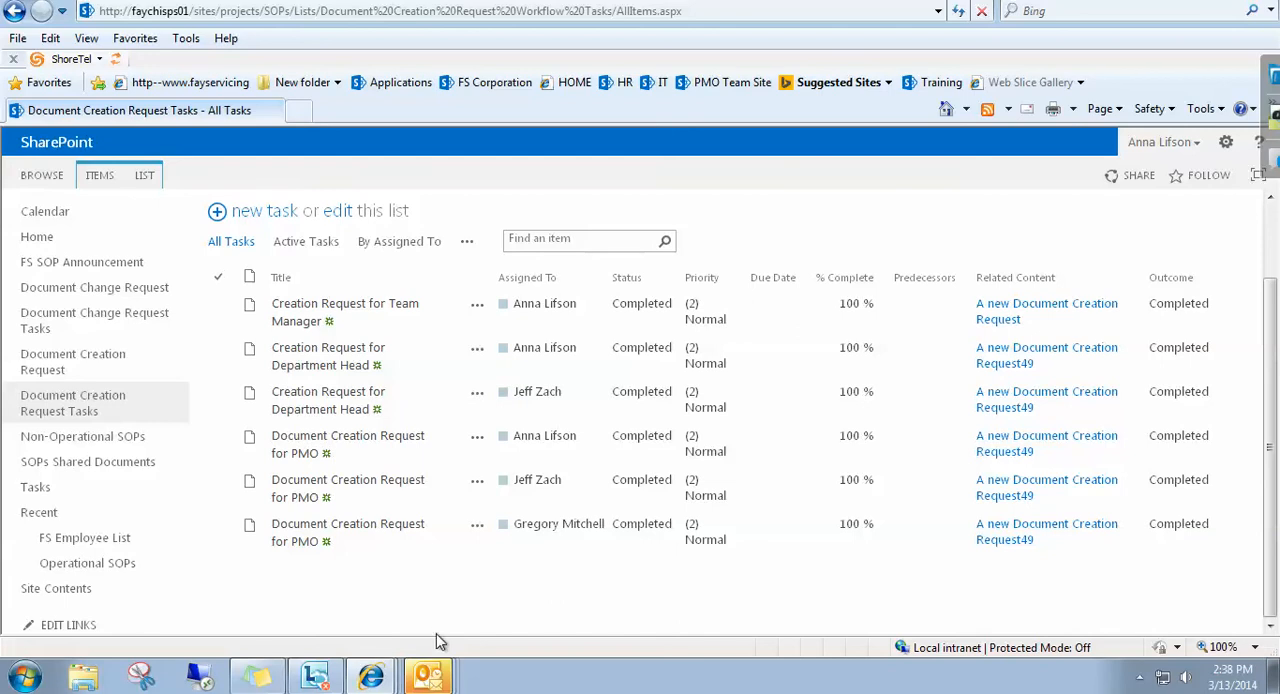
Switch to the Outlook inbox and read the newest Fay Servicing SOPs email about the Document Creation Request's status.
{"action": "left_click", "coordinate": [428, 677]}
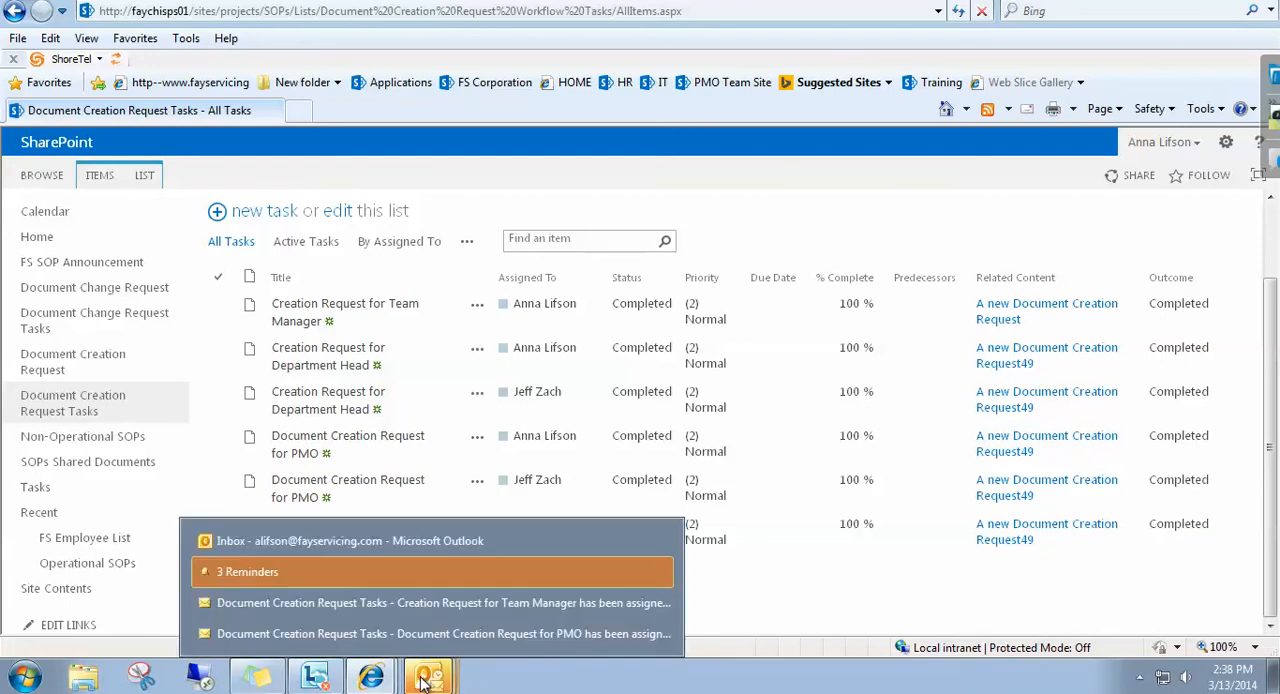
{"action": "left_click", "coordinate": [282, 541]}
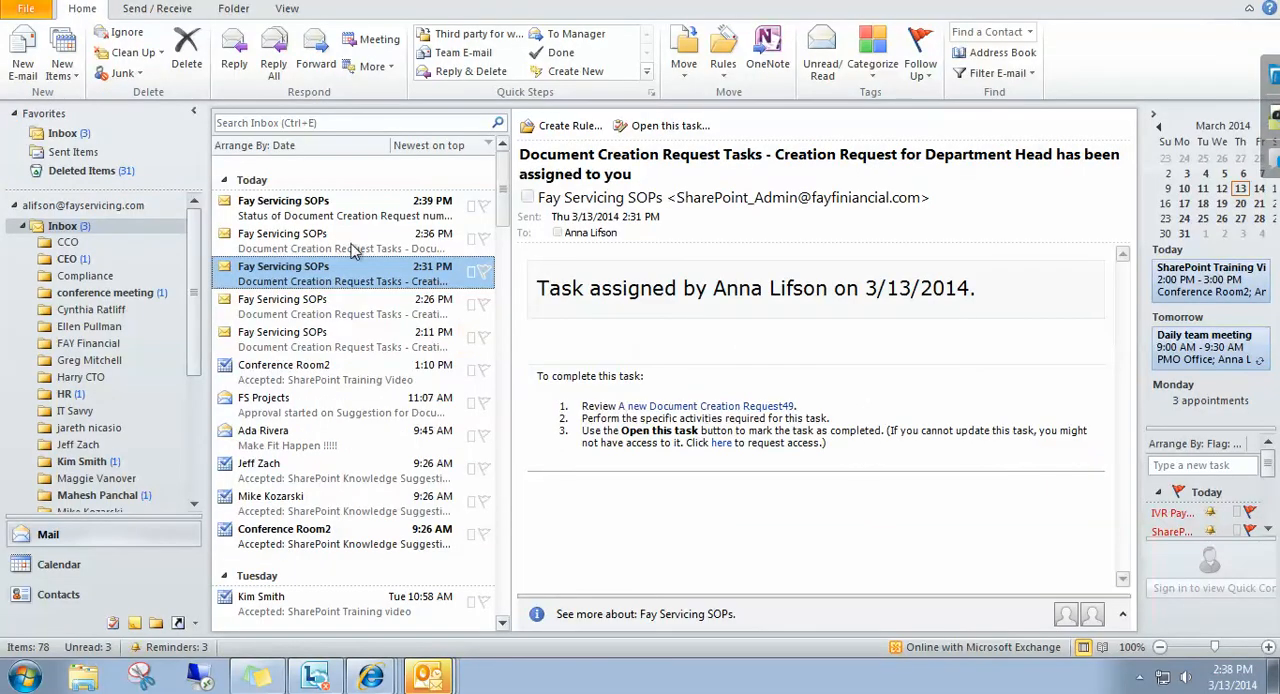
{"action": "left_click", "coordinate": [304, 206]}
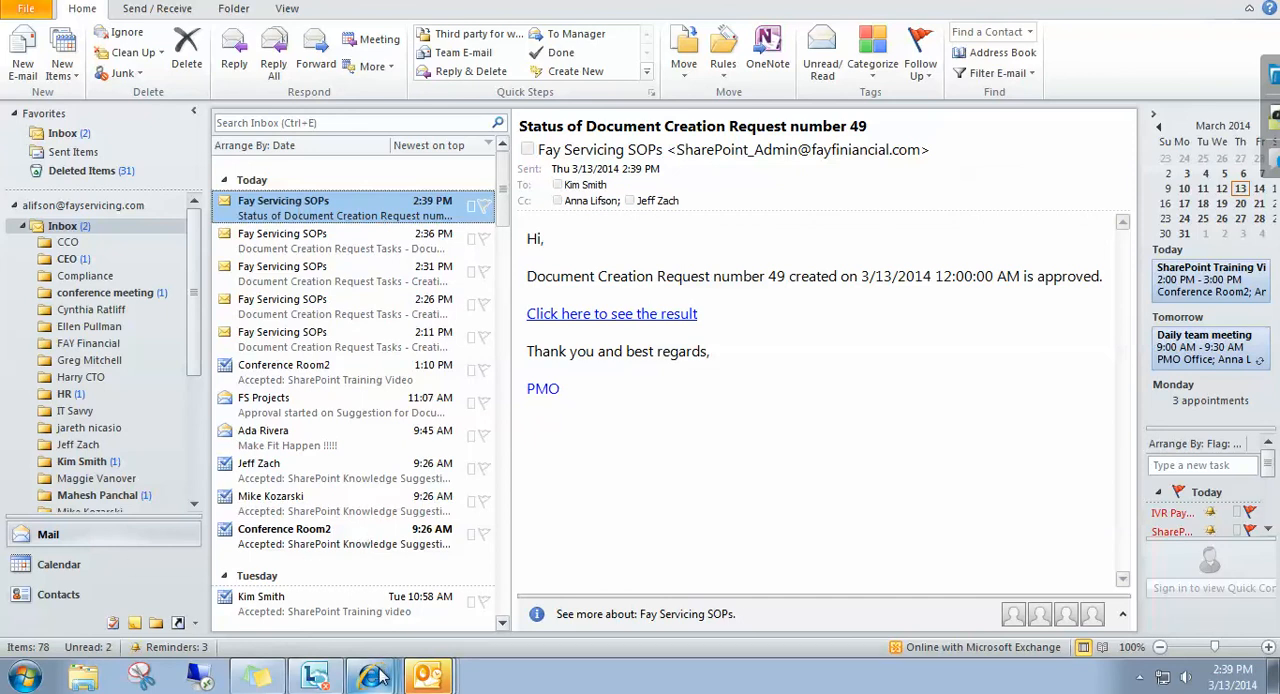
Return to Internet Explorer, open the Document Creation Request list and examine the columns of the submitted request.
{"action": "mouse_move", "coordinate": [376, 678]}
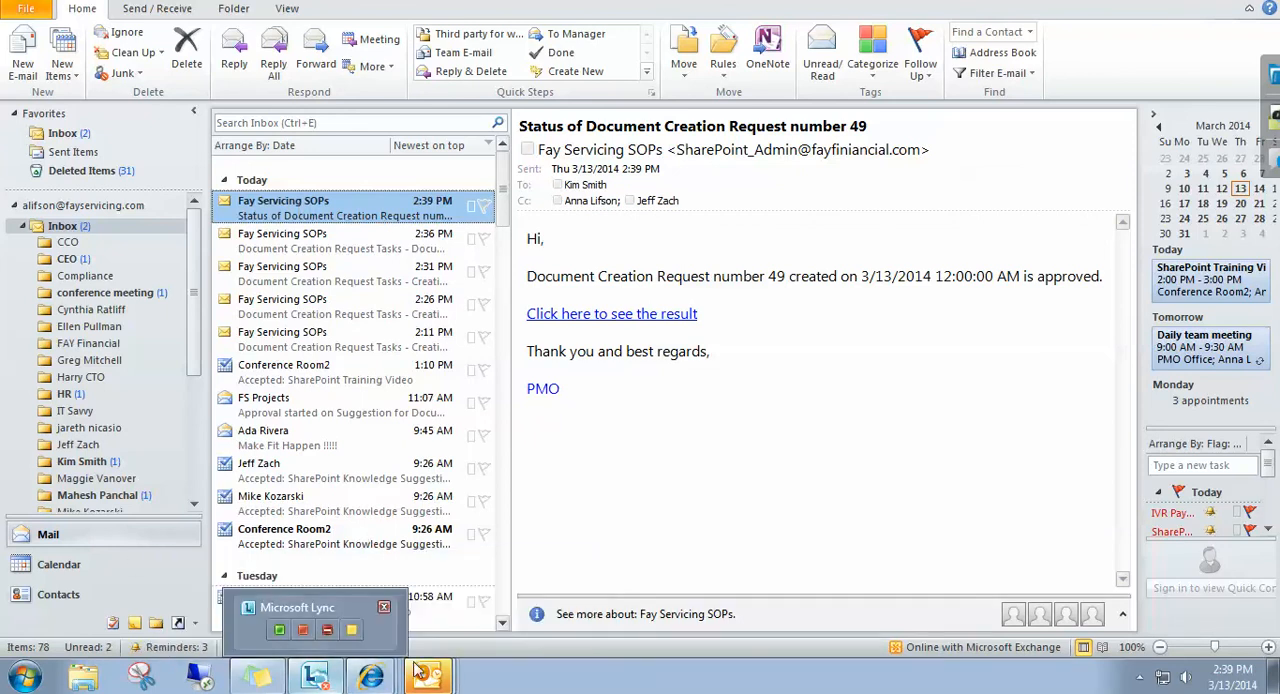
{"action": "left_click", "coordinate": [303, 636]}
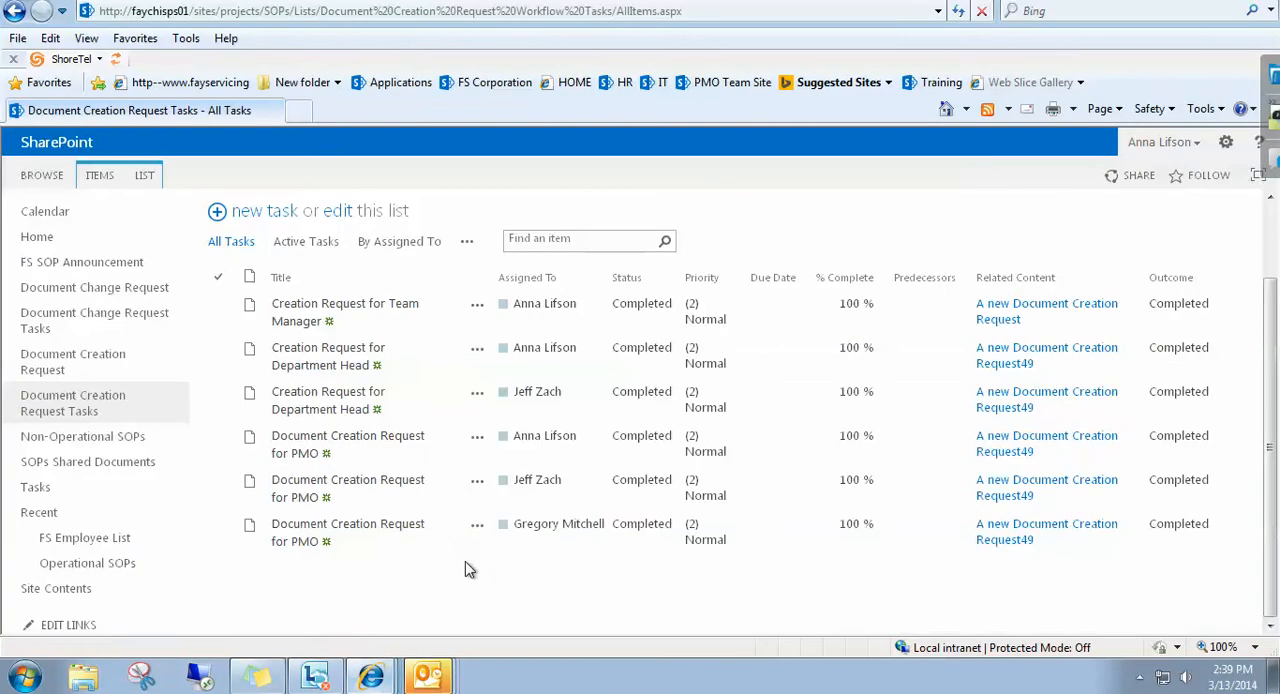
{"action": "left_click", "coordinate": [65, 362]}
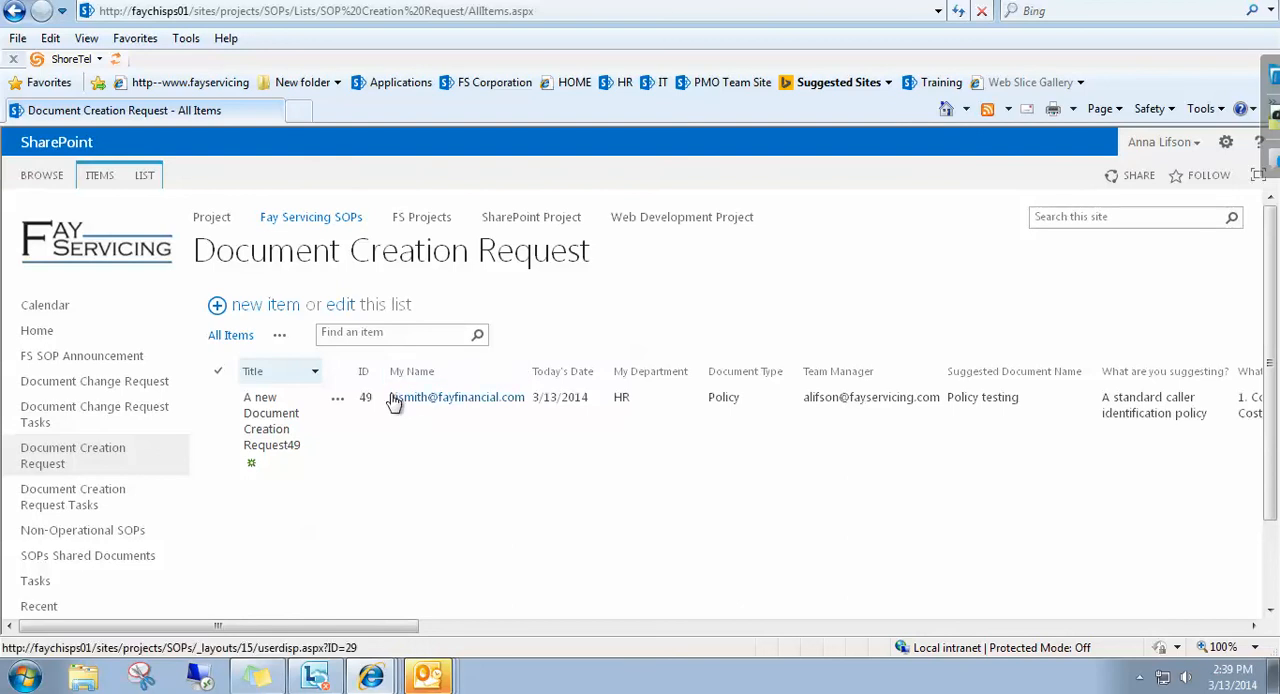
{"action": "mouse_move", "coordinate": [400, 405]}
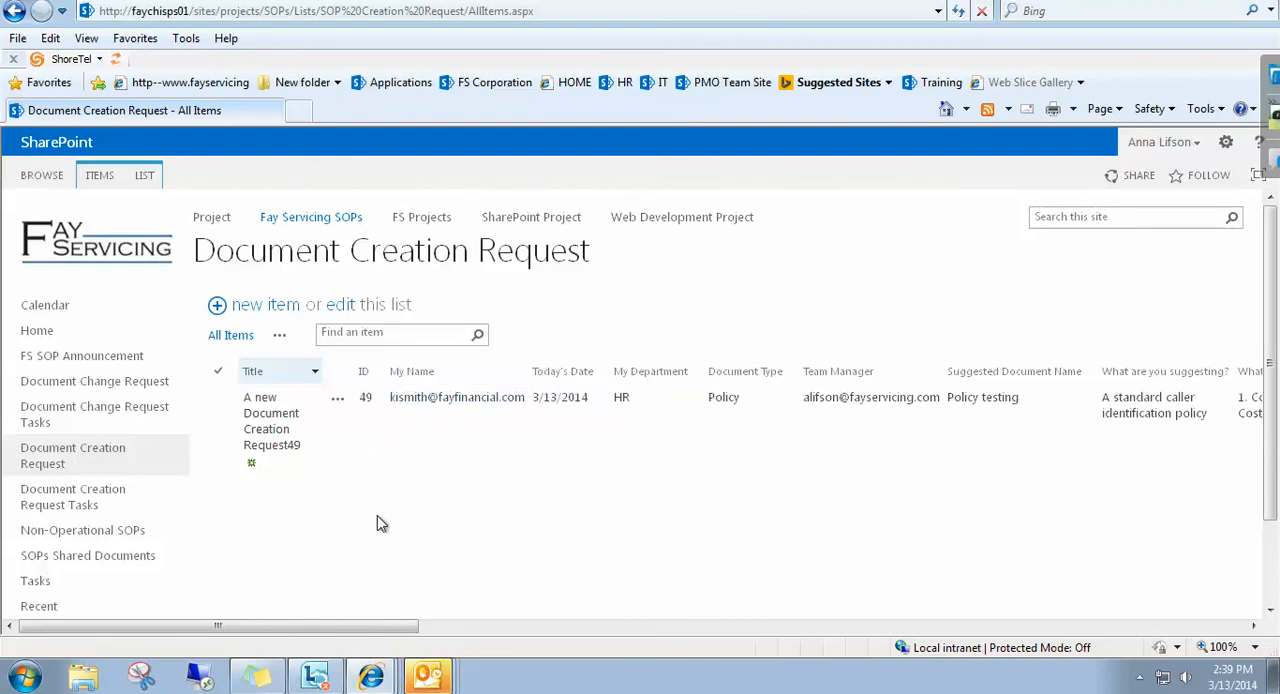
{"action": "mouse_move", "coordinate": [428, 677]}
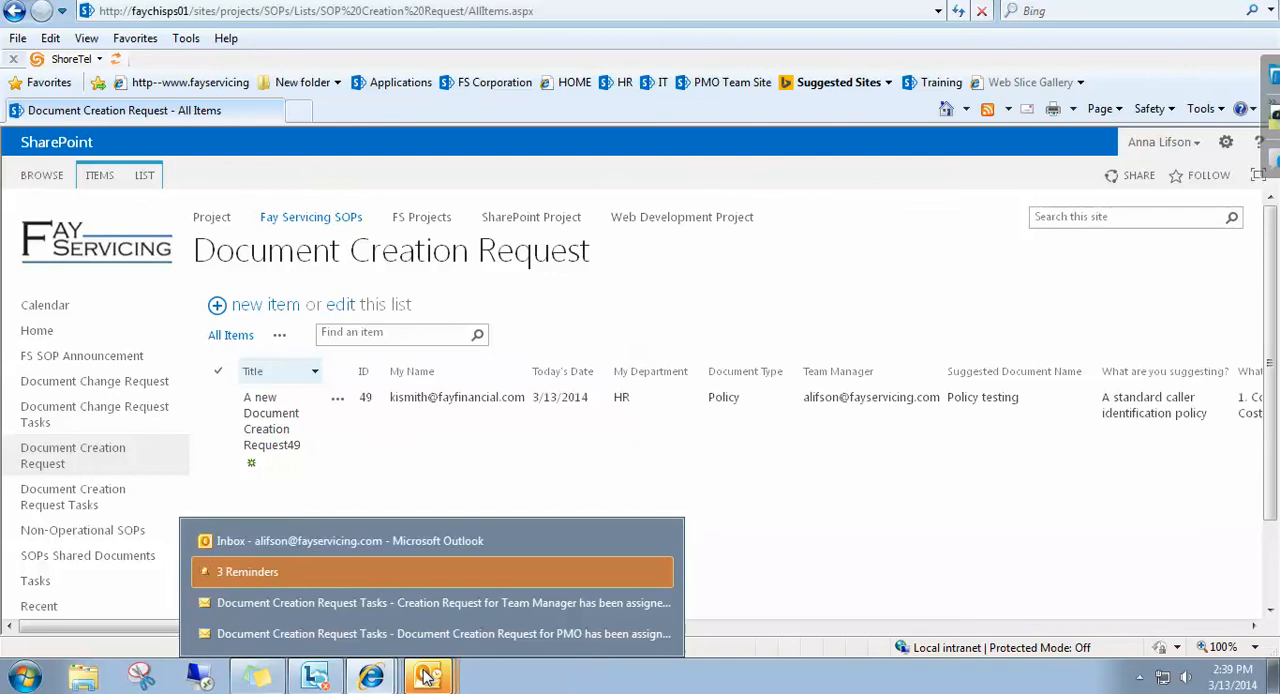
{"action": "left_click", "coordinate": [770, 458]}
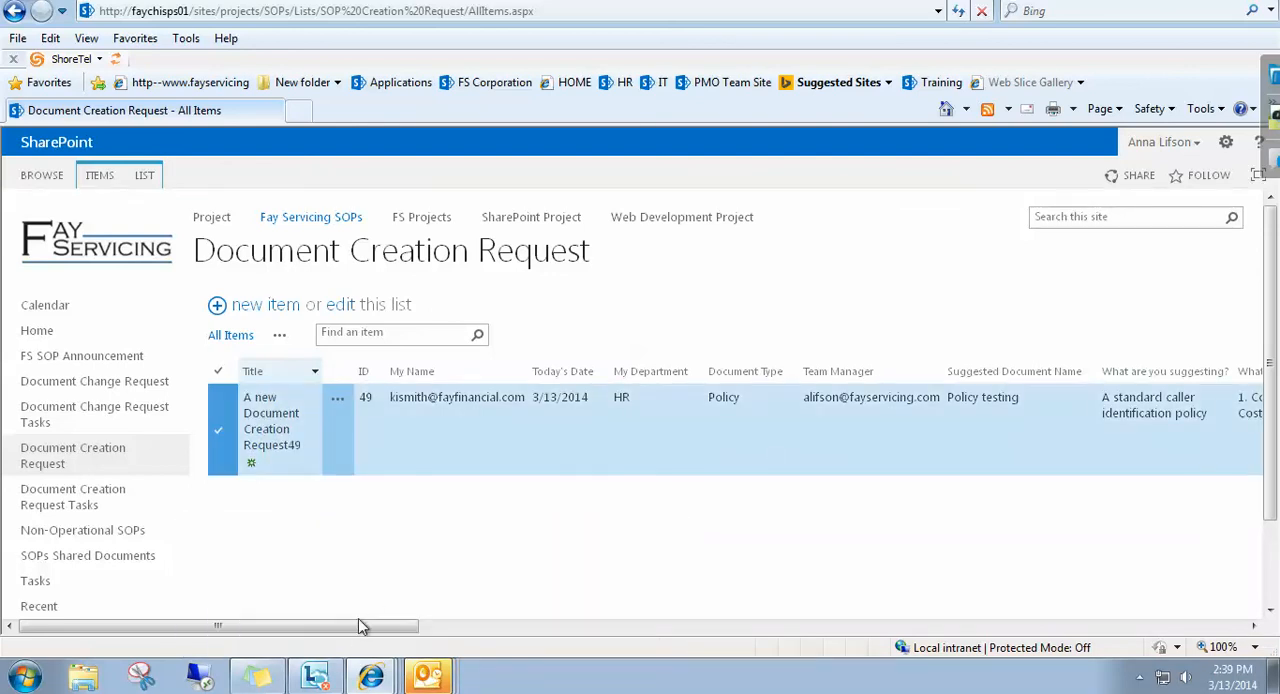
{"action": "left_click_drag", "start_coordinate": [357, 632], "coordinate": [477, 571]}
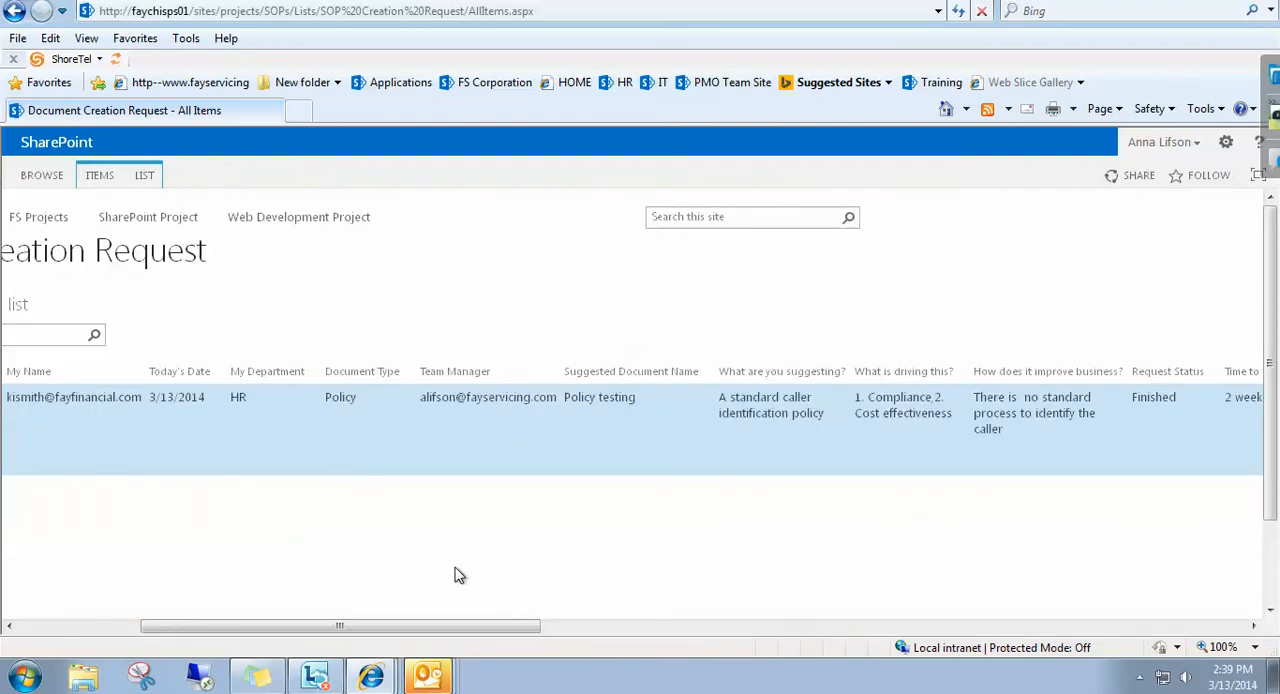
Switch back to the Outlook inbox and check the To and Cc recipients of the request status email.
{"action": "left_click", "coordinate": [420, 684]}
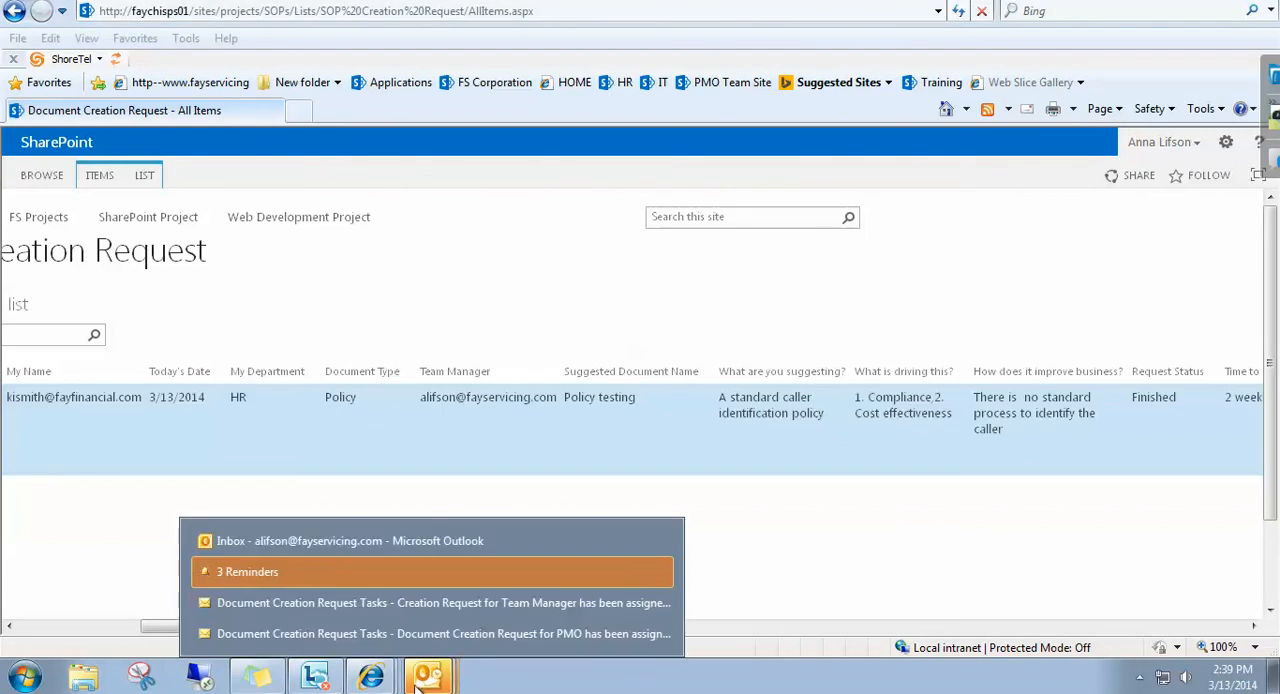
{"action": "left_click", "coordinate": [249, 549]}
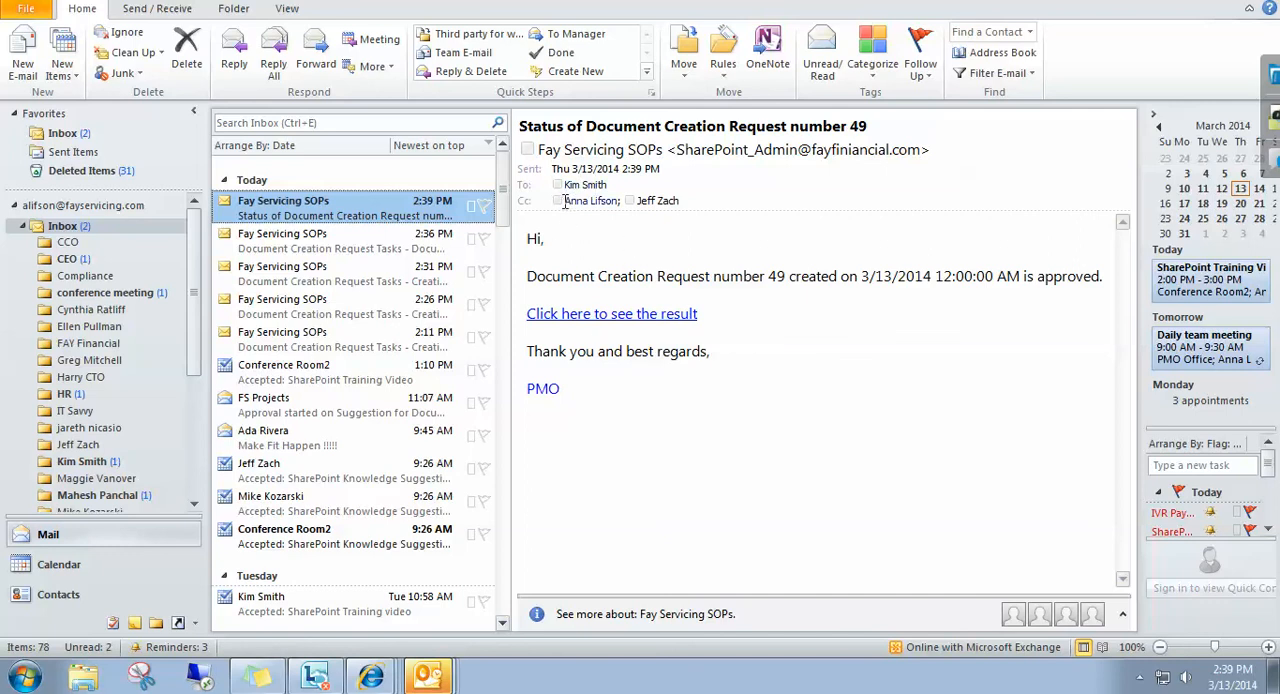
{"action": "mouse_move", "coordinate": [648, 203]}
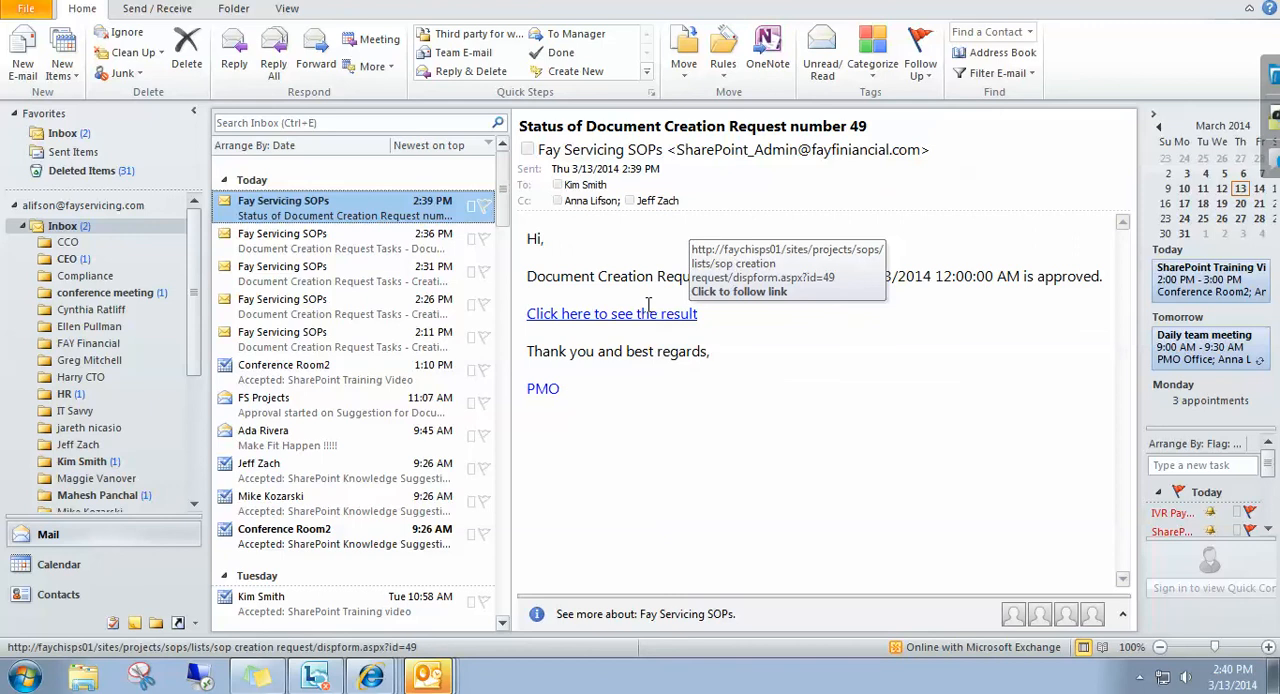
Follow the email's "Click here to see the result" link, view the request form and close it.
{"action": "left_click", "coordinate": [582, 316]}
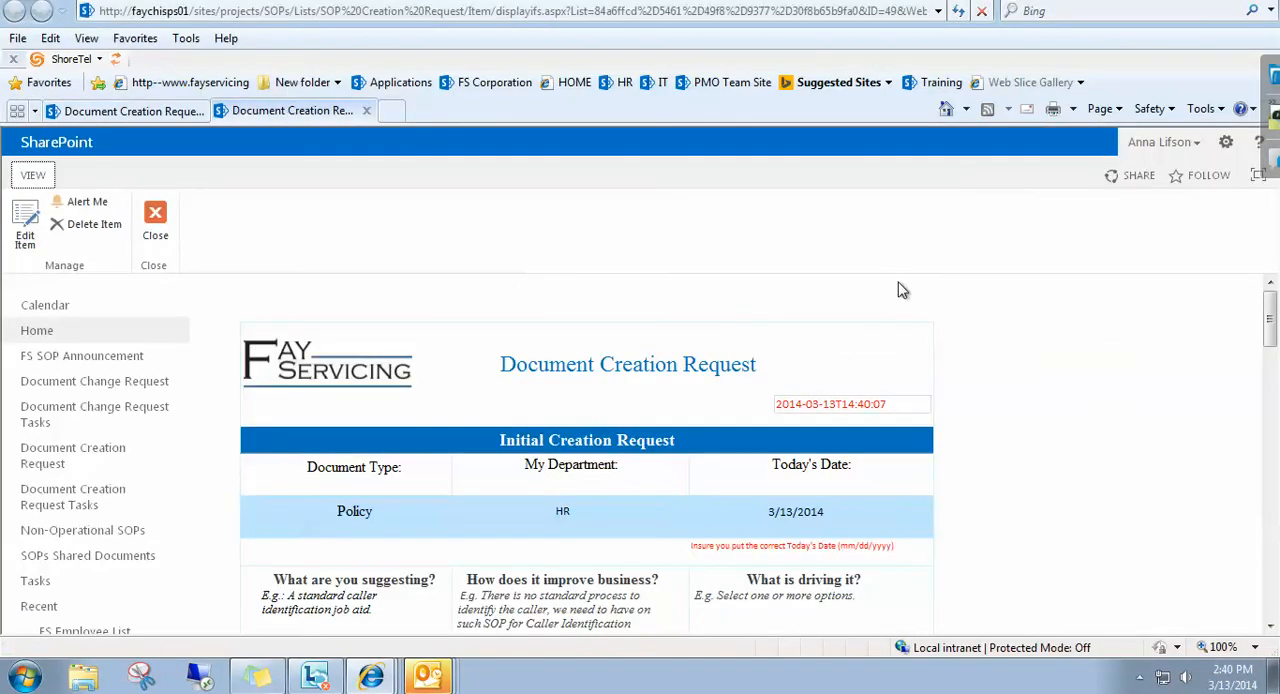
{"action": "left_click_drag", "start_coordinate": [1270, 320], "coordinate": [1220, 311]}
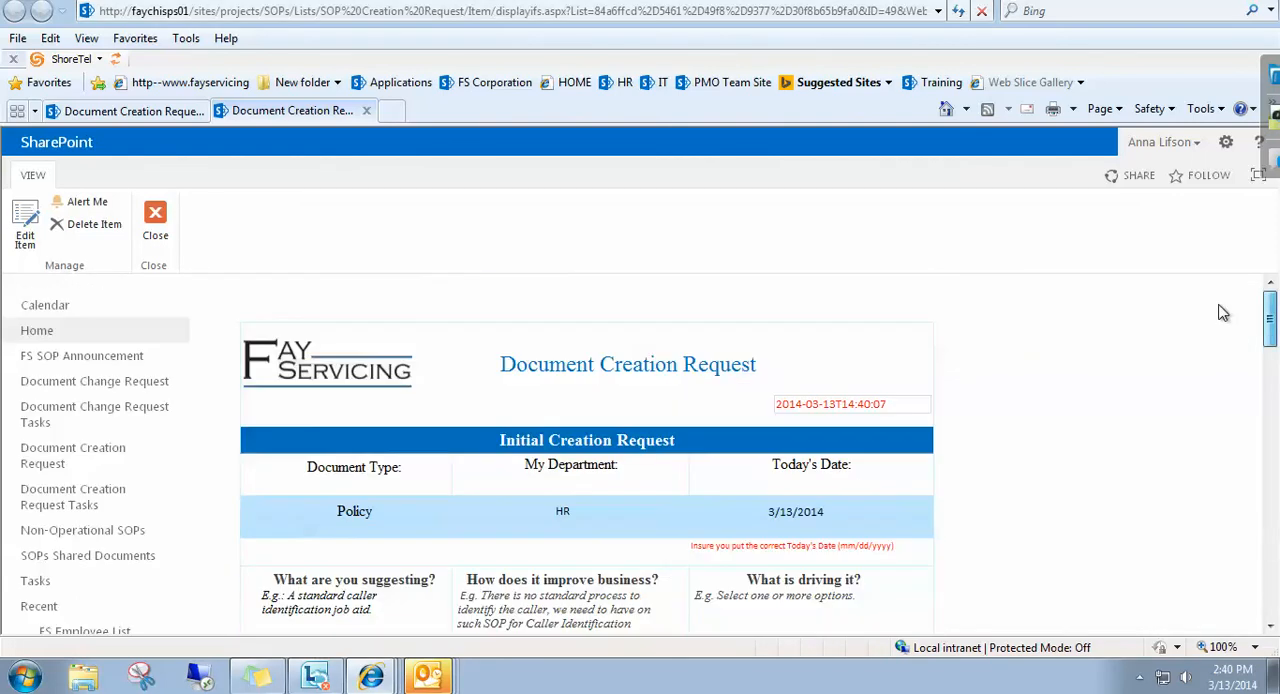
{"action": "left_click", "coordinate": [166, 218]}
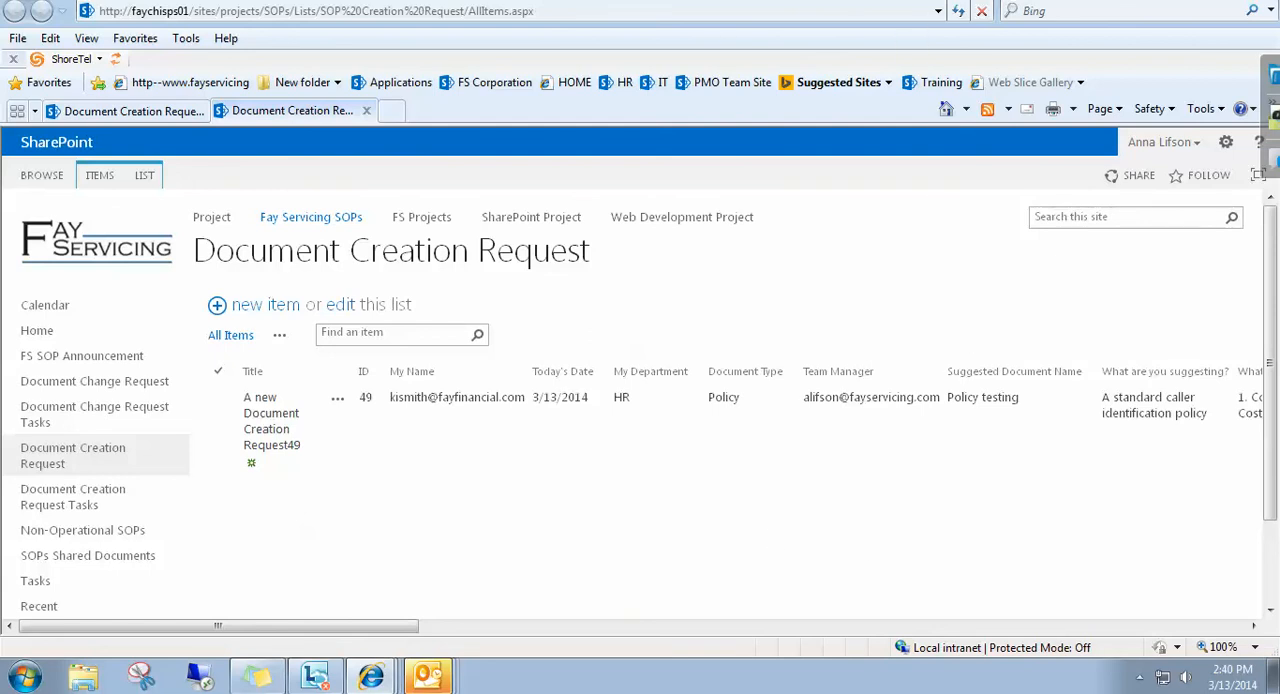
Go to the PMO Team Site home page and take the remote desktop session out of full screen.
{"action": "left_click", "coordinate": [211, 216]}
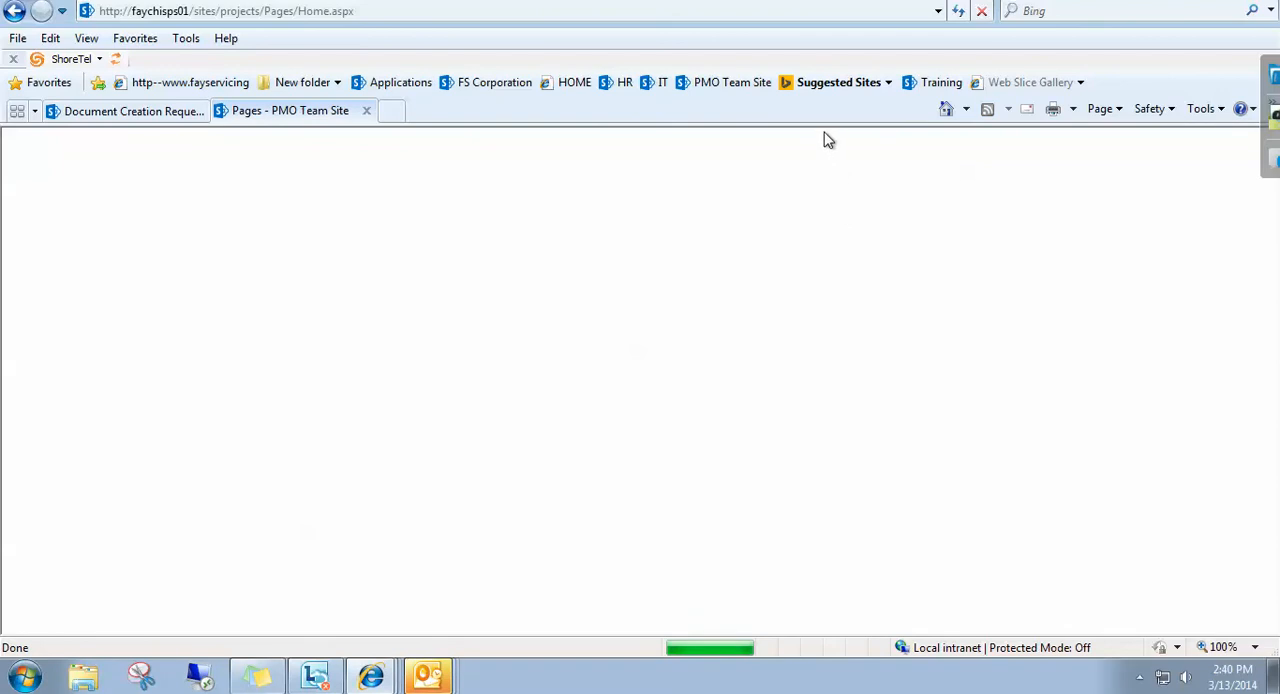
{"action": "left_click", "coordinate": [922, 3]}
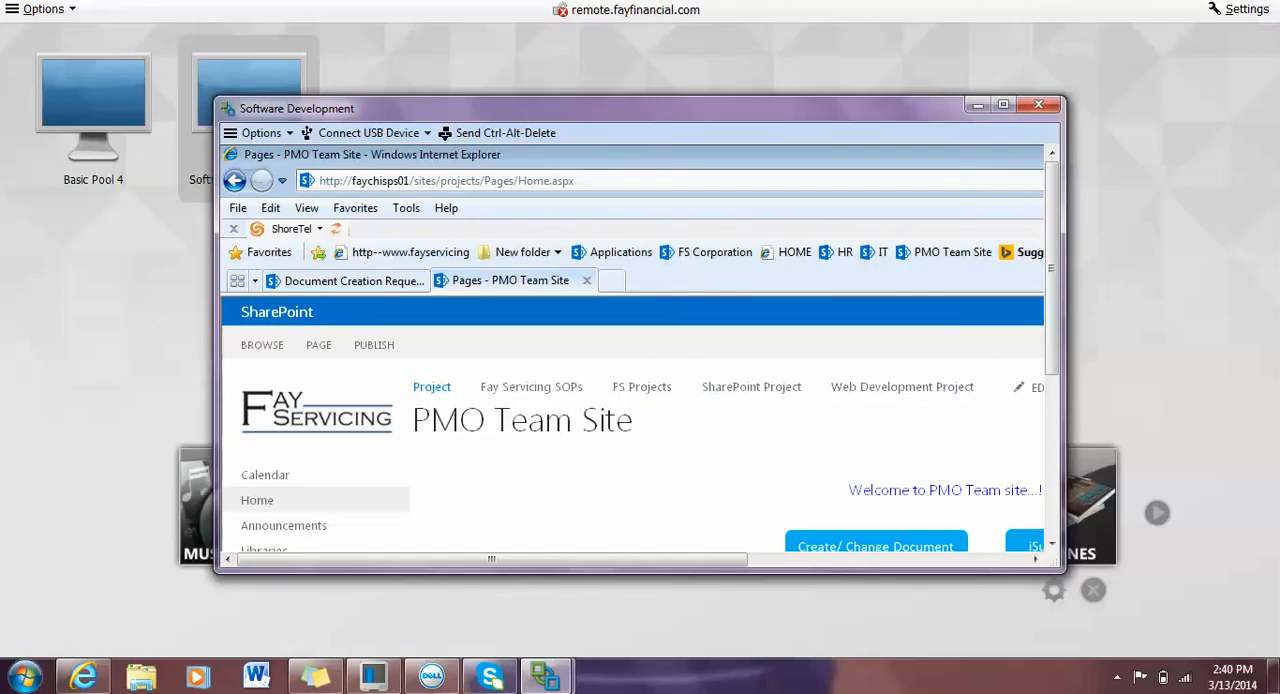